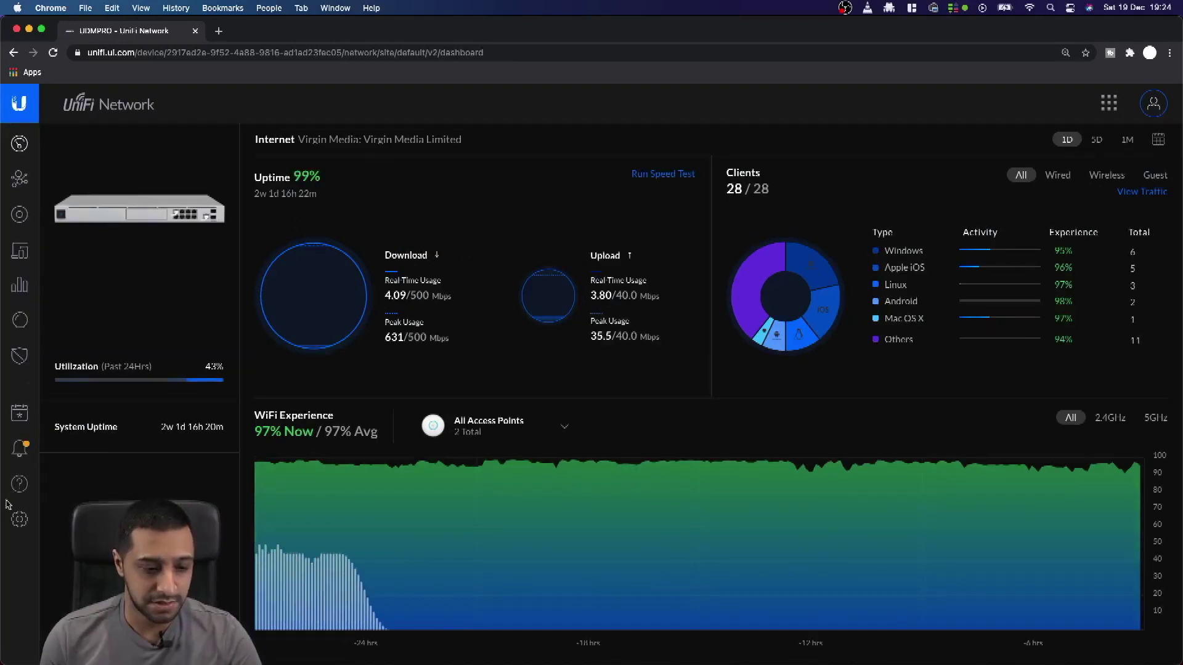
Start a new network in the Networks settings and name it IOT.
left_click(14, 522)
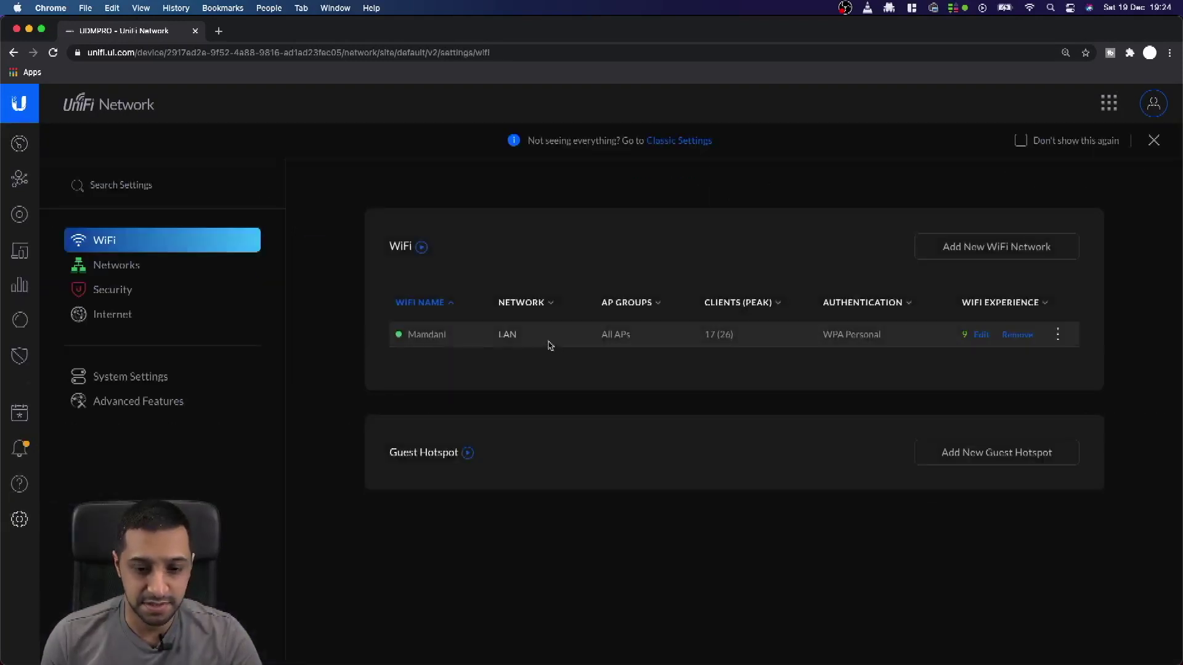
left_click(117, 265)
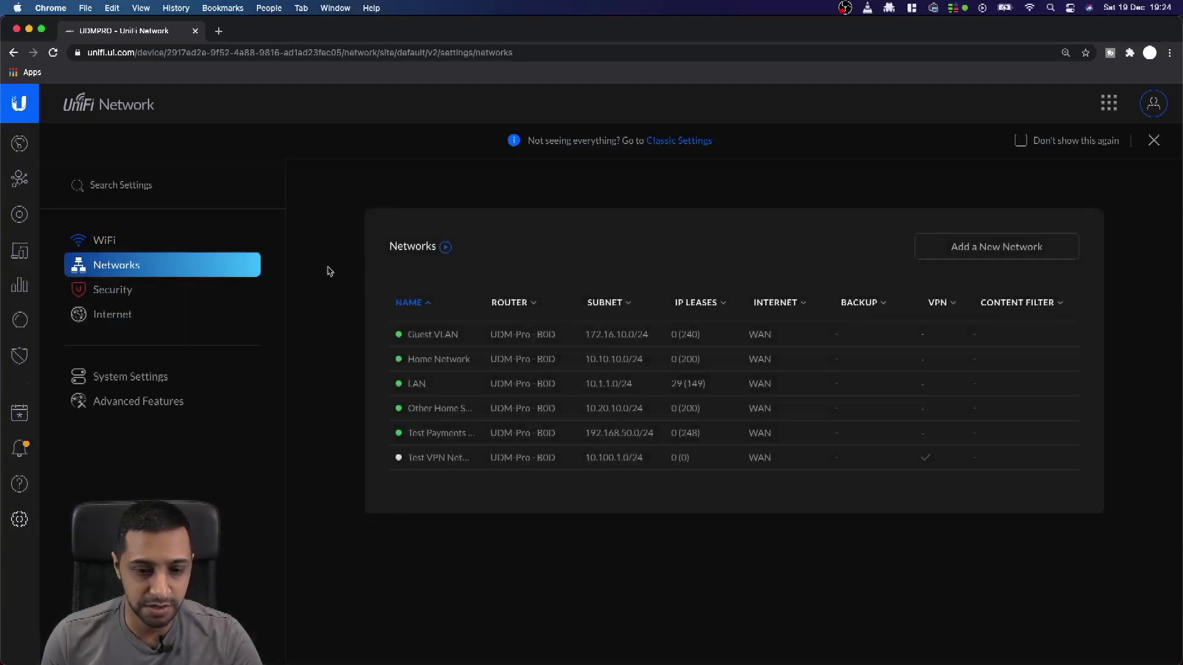
left_click(988, 248)
left_click(715, 275)
type("IOT")
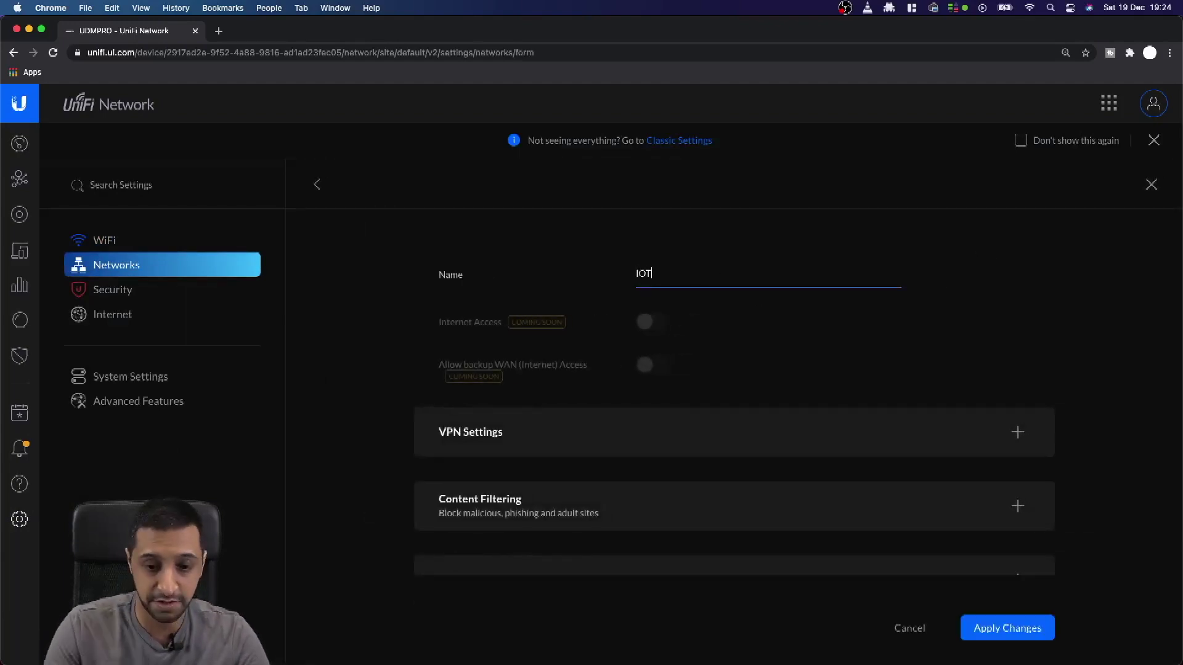
Examine the VPN and content filtering options of the new IOT network.
scroll(584, 441, "down", 1)
left_click(579, 386)
left_click(575, 384)
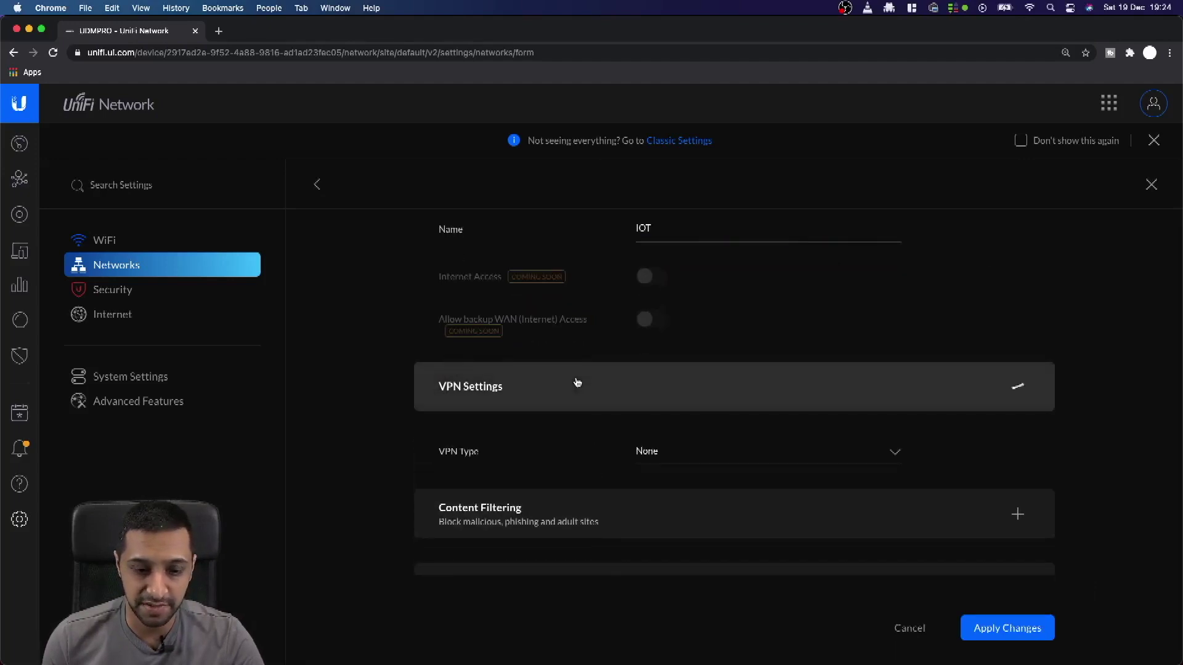
left_click(586, 454)
scroll(586, 455, "down", 3)
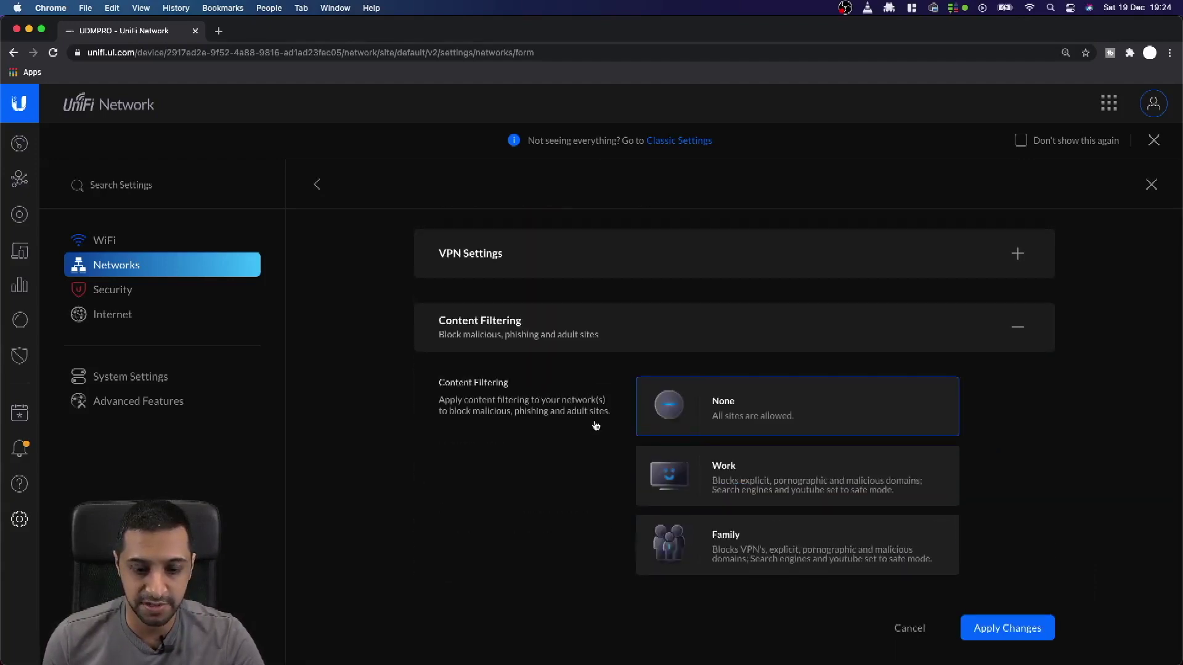
left_click(571, 320)
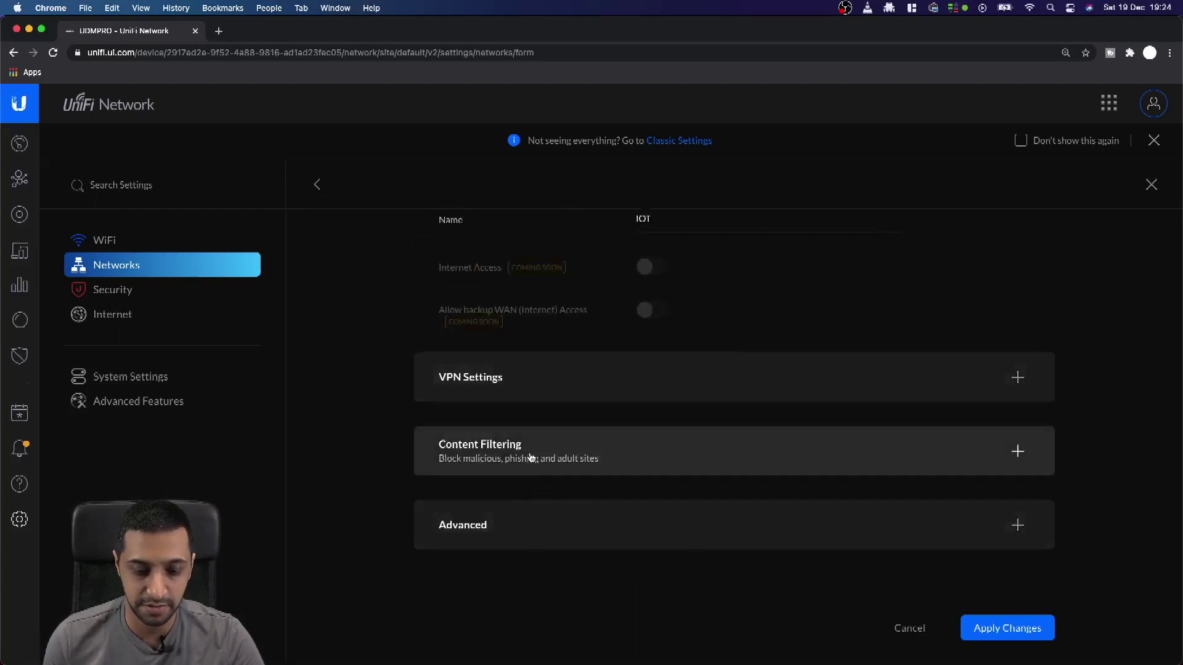
Set the VLAN ID to 107 in the advanced options of the IOT network.
left_click(546, 525)
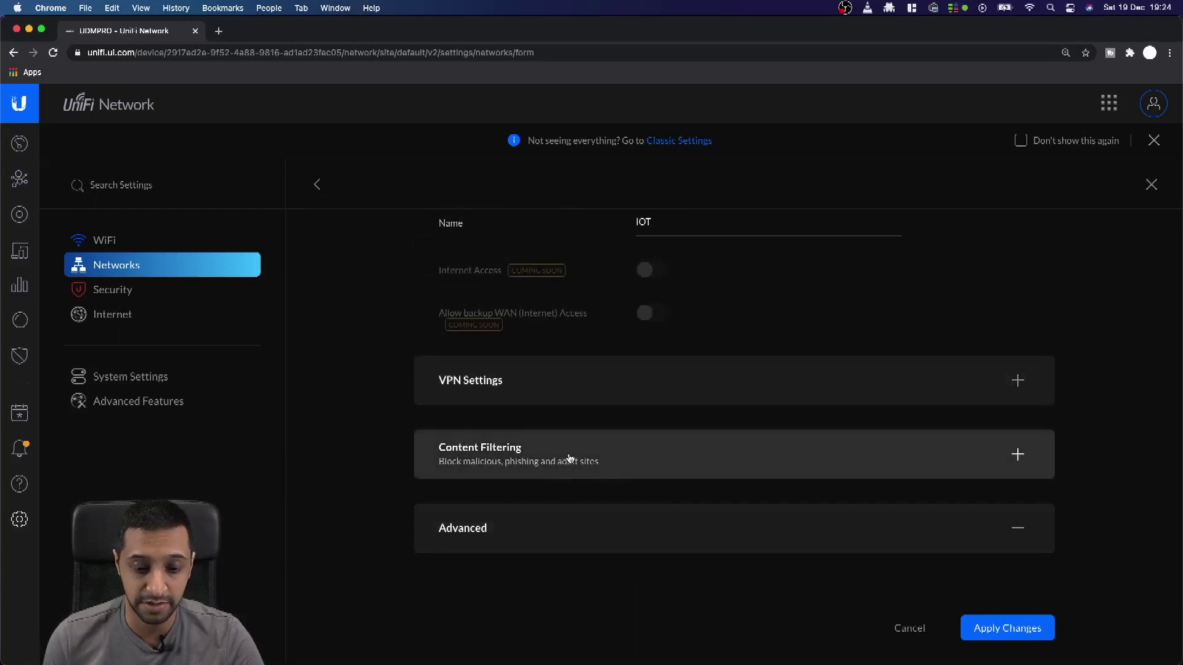
scroll(581, 460, "down", 3)
left_click_drag(650, 419, 602, 430)
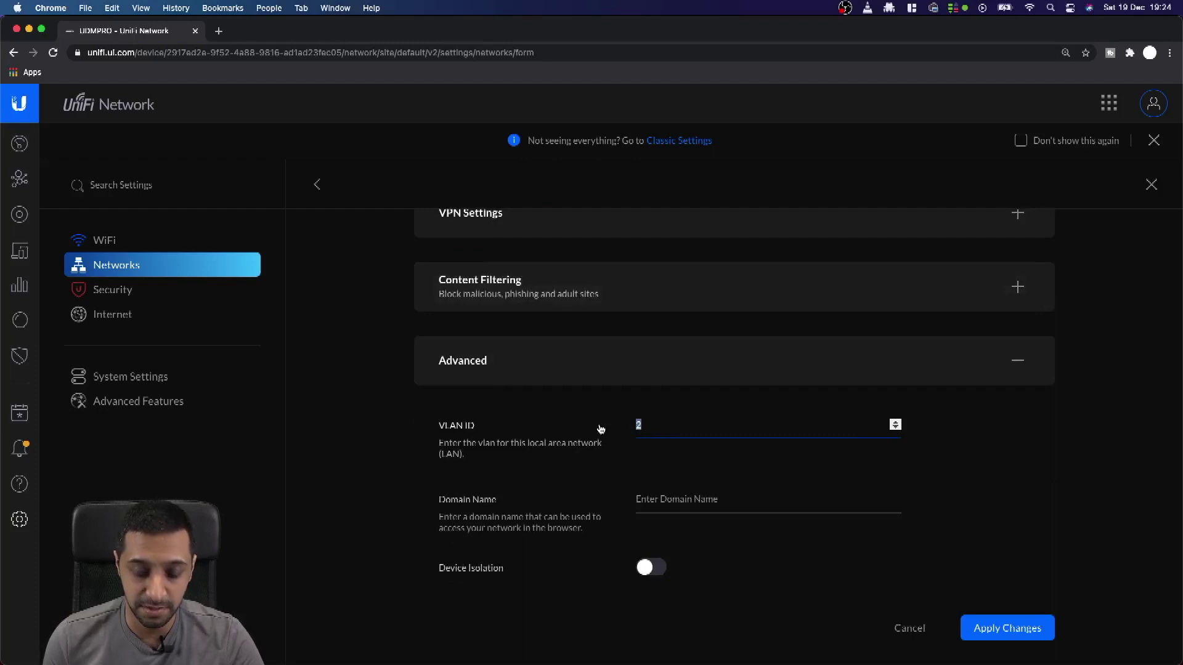
type("107")
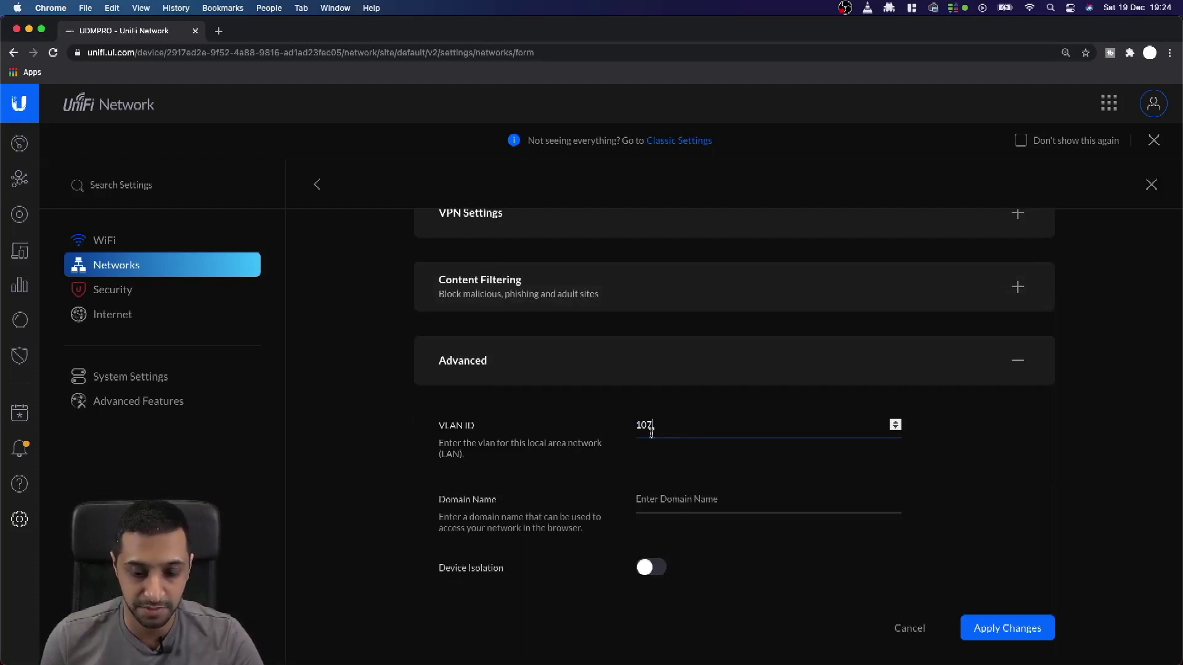
Disable Auto Scale Network for the IOT network and set its gateway IP/subnet to 10.107.1.1/24.
left_click(656, 504)
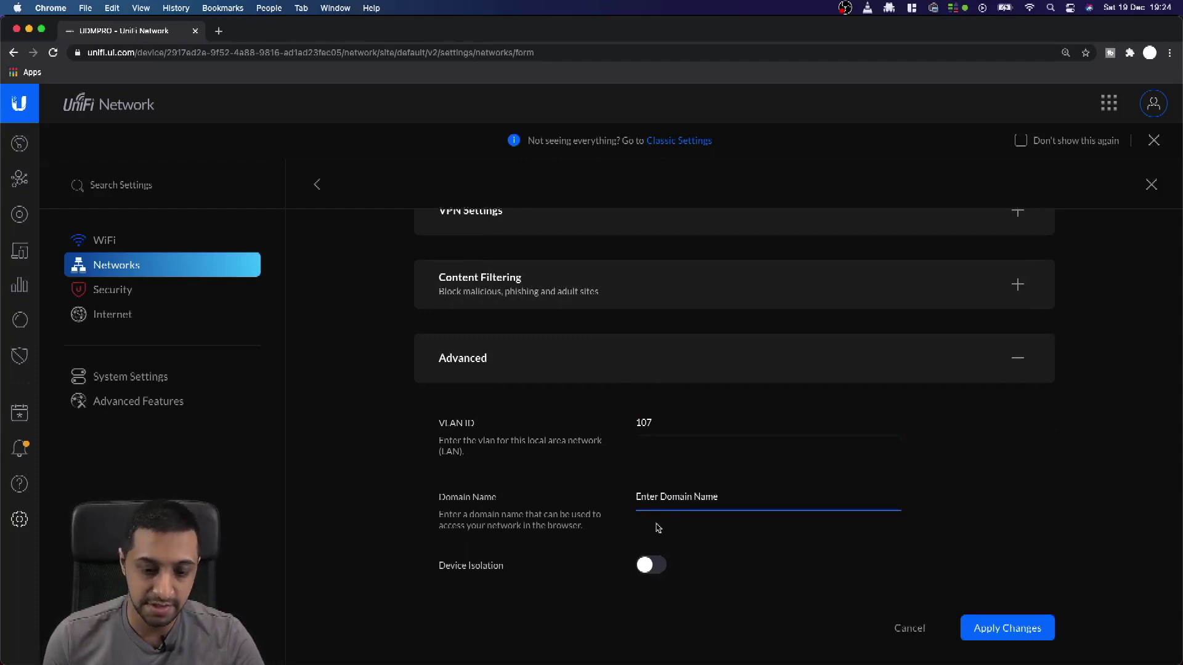
scroll(658, 528, "down", 1)
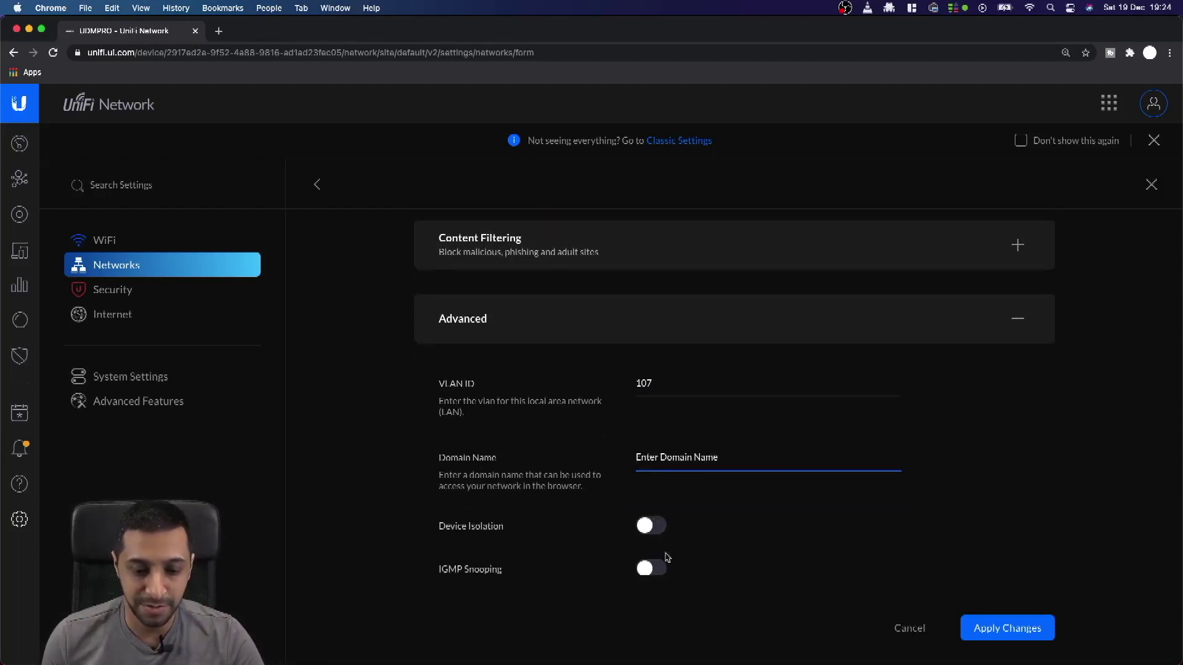
scroll(681, 548, "down", 1)
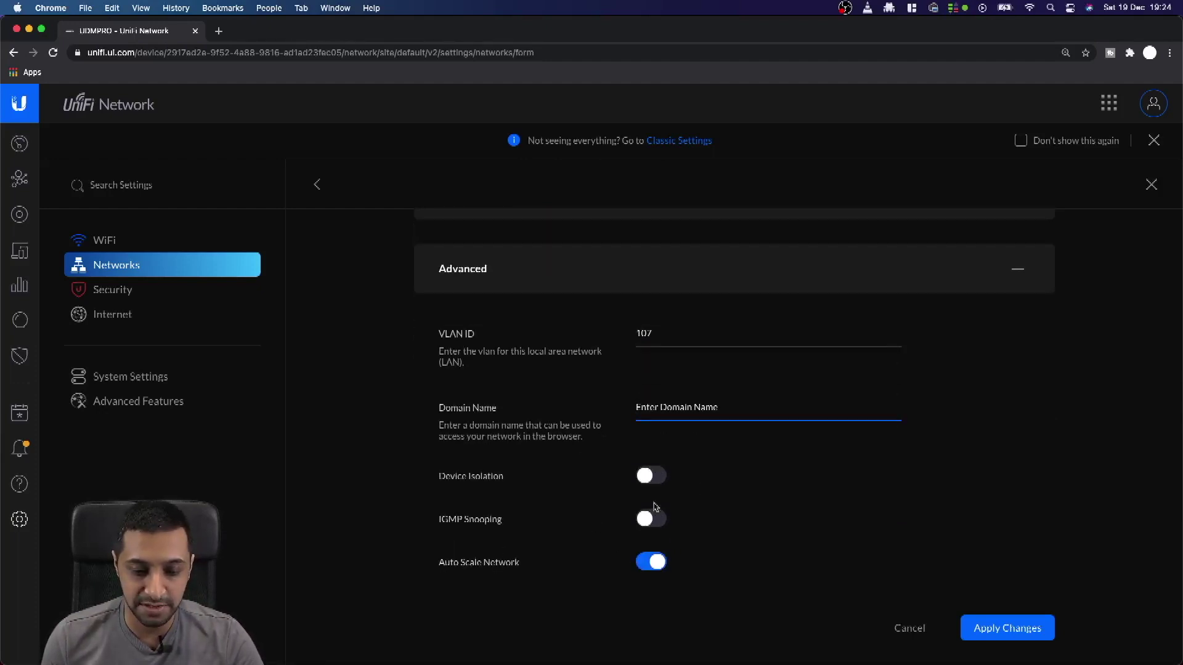
scroll(774, 531, "down", 5)
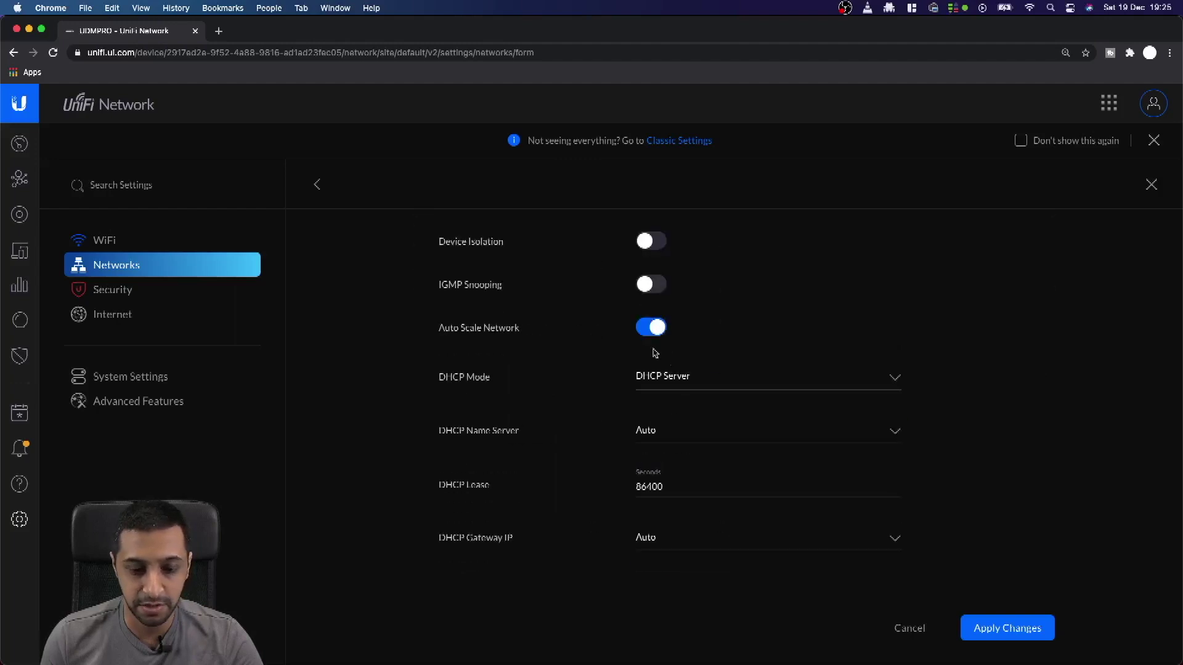
left_click(649, 328)
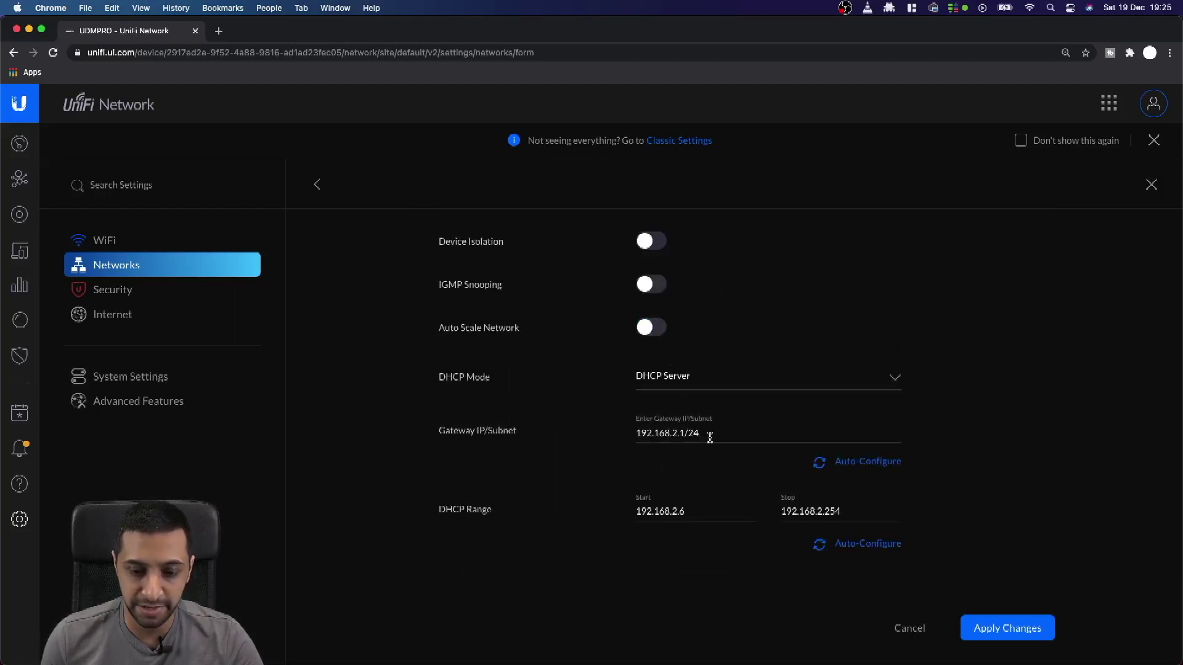
left_click_drag(697, 433, 634, 434)
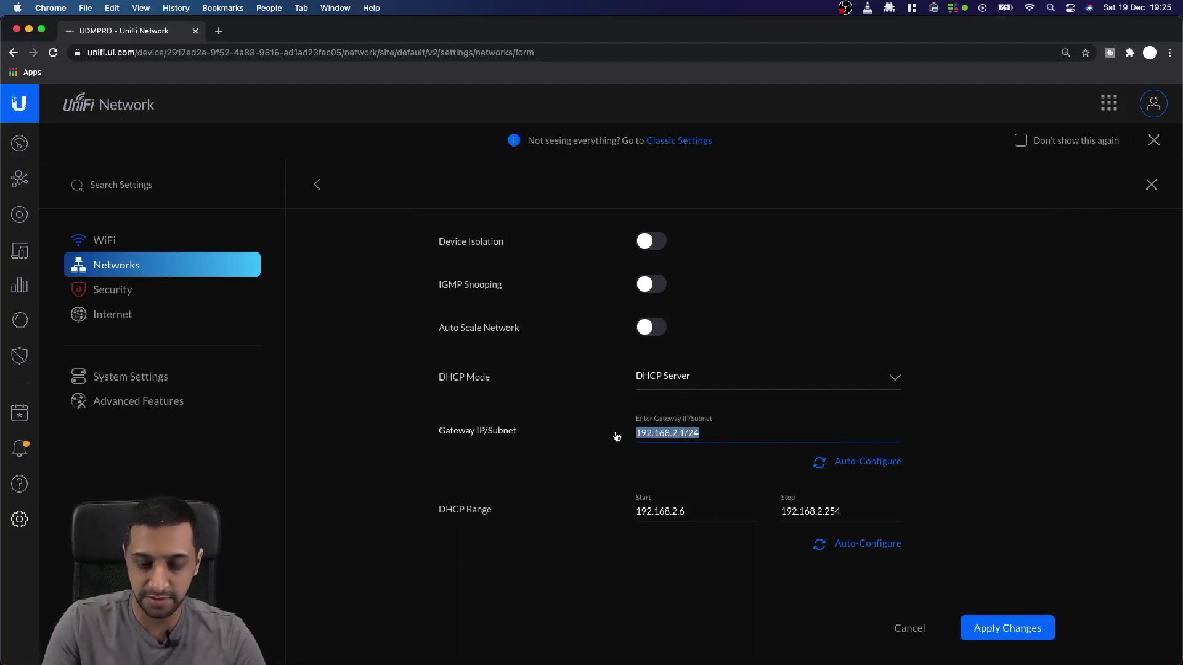
type("10.107.1")
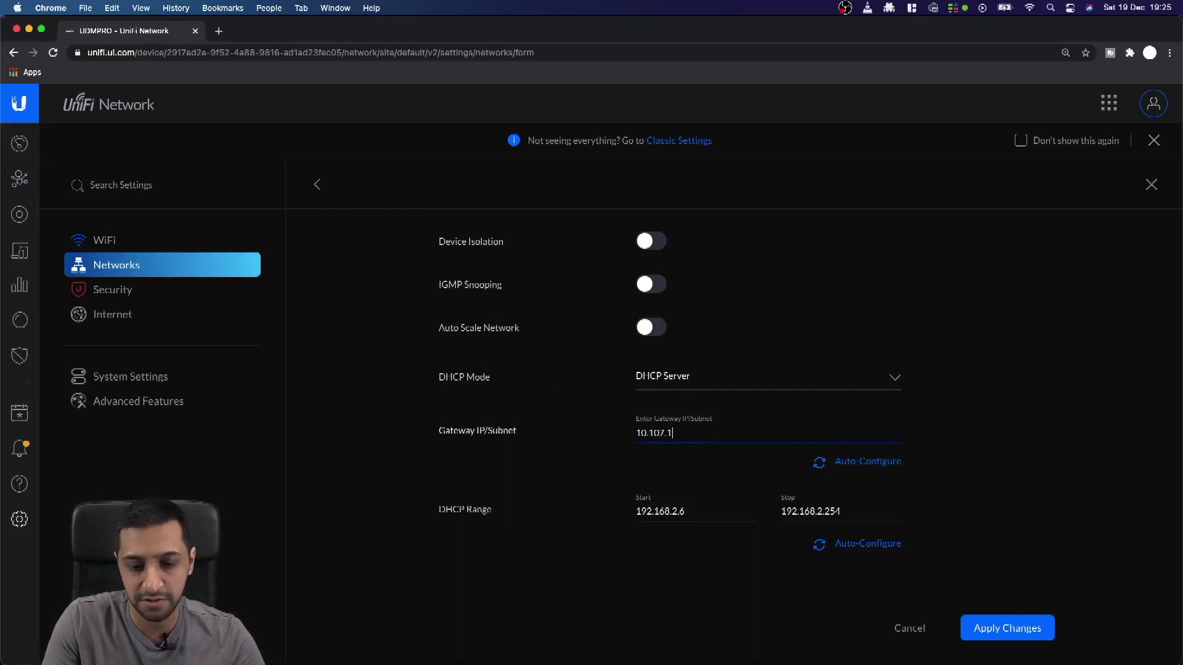
type(".1/24")
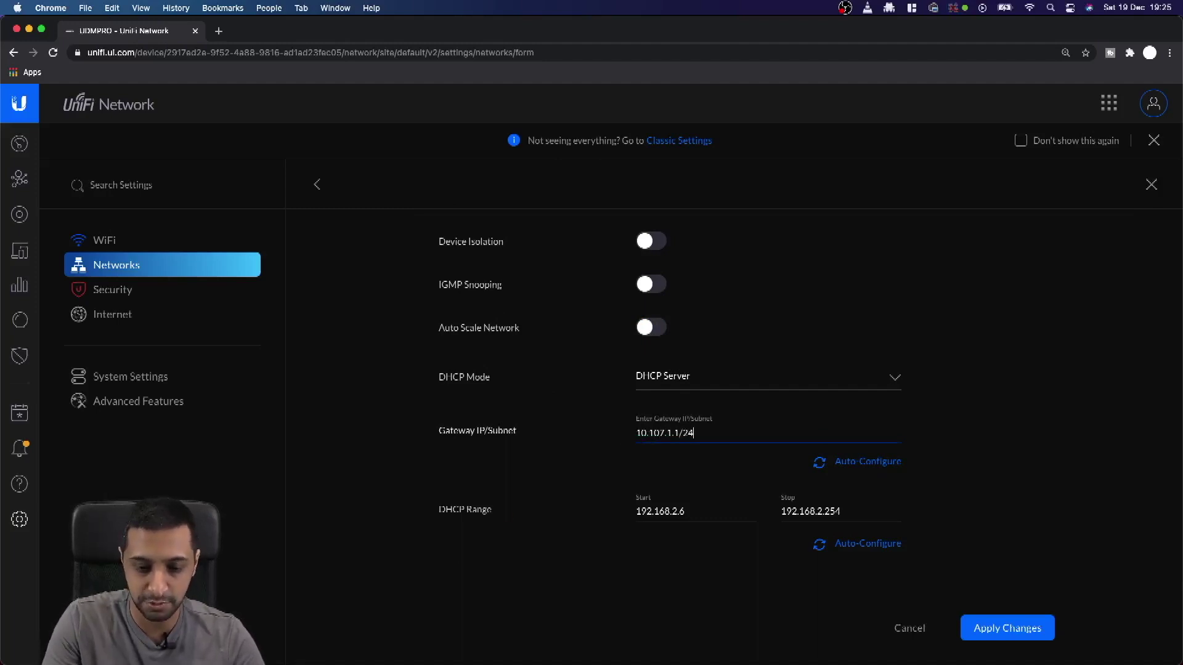
Auto-configure the DHCP range from the gateway subnet and change its start address to 10.107.1.100.
left_click(868, 550)
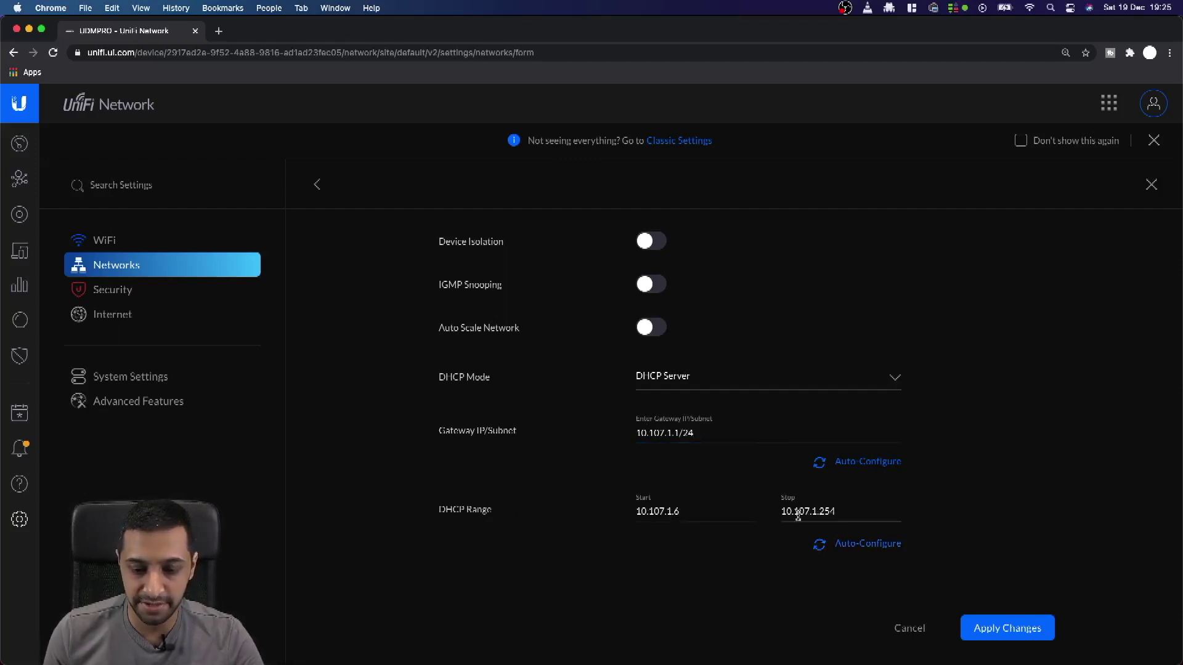
left_click_drag(848, 513, 776, 513)
left_click_drag(700, 512, 627, 517)
left_click(692, 514)
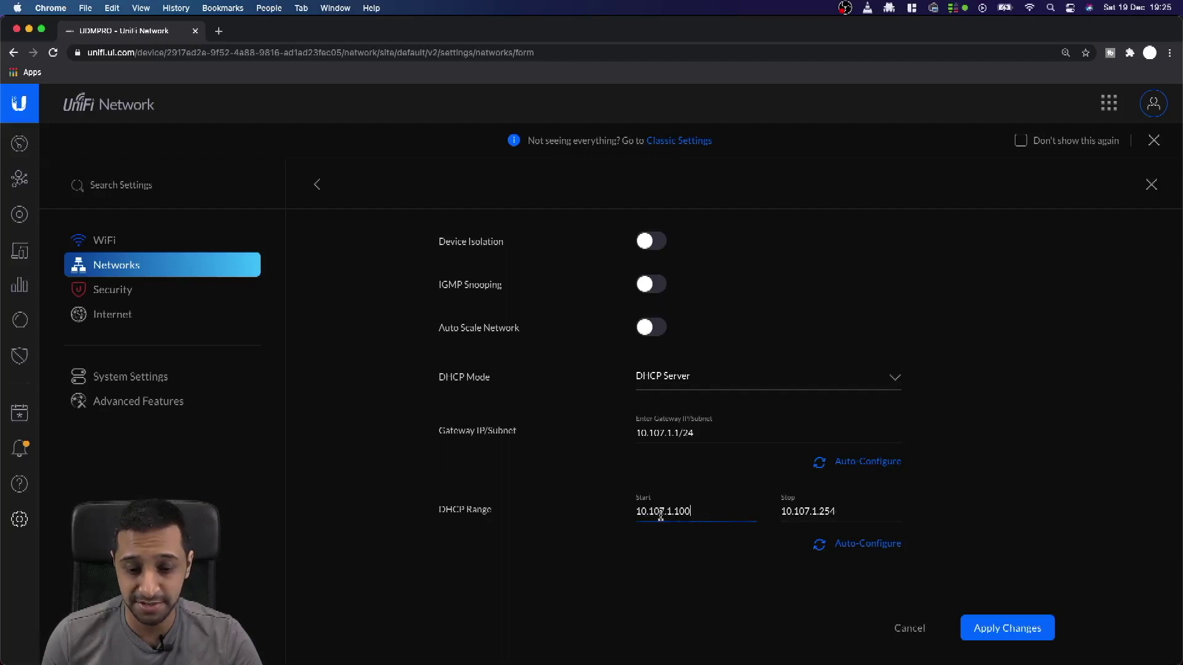
left_click(789, 514)
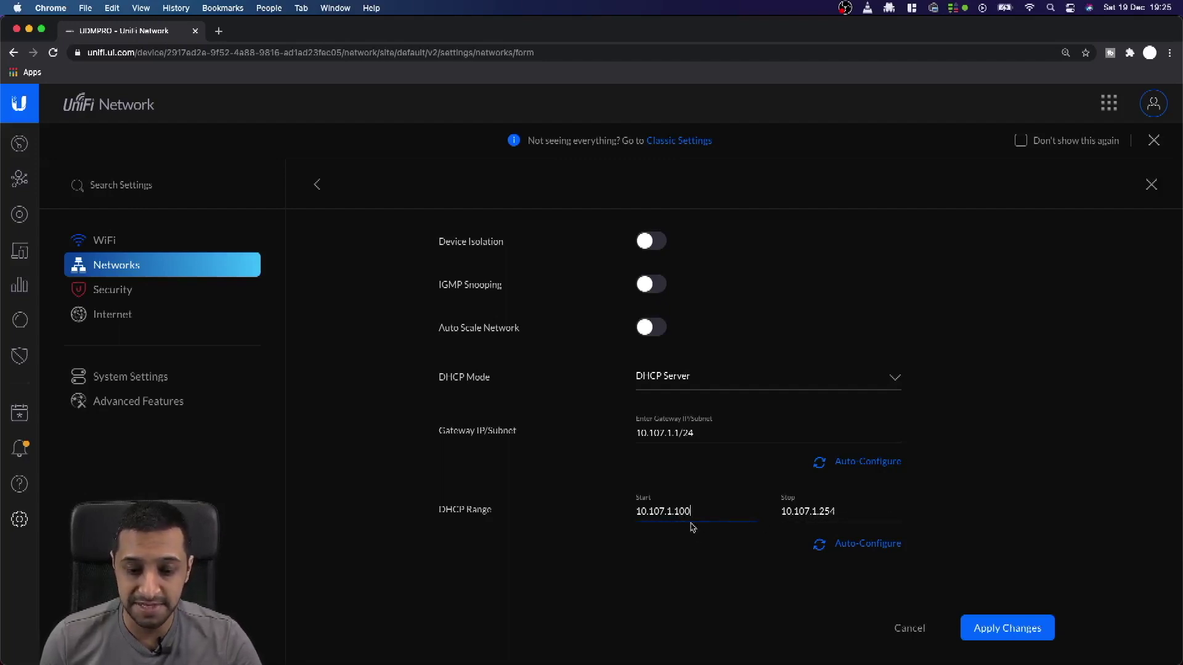
Check the remaining DHCP and IPv6 options and save the new IOT network.
scroll(725, 561, "down", 1)
scroll(724, 561, "down", 2)
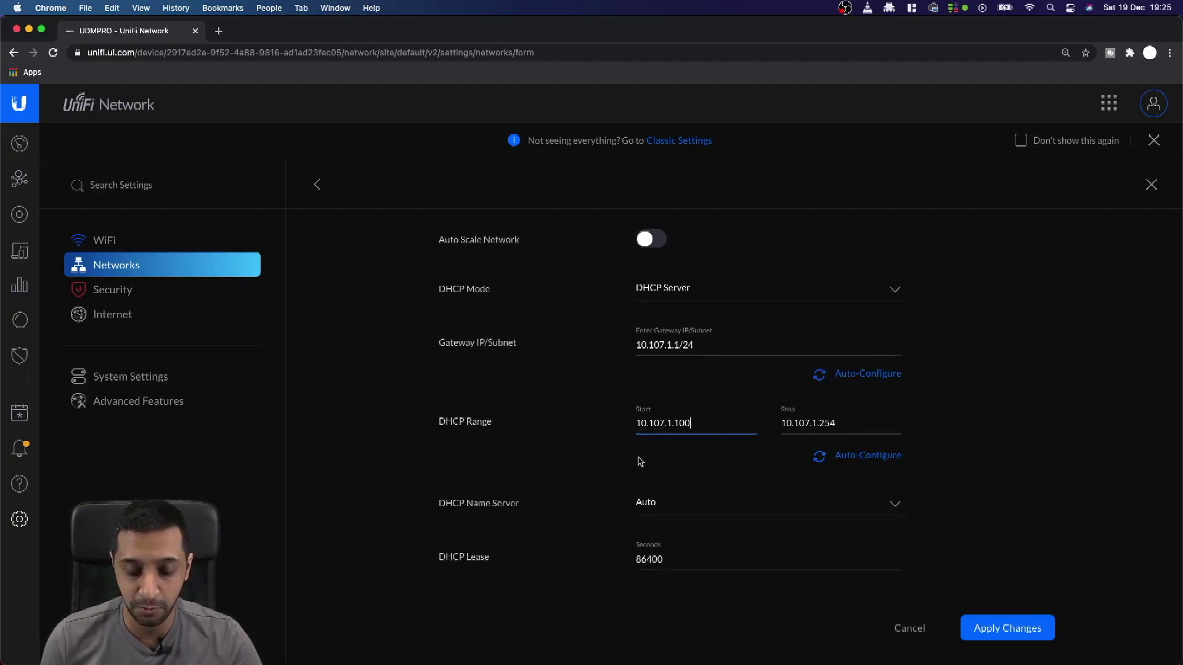
scroll(697, 467, "down", 3)
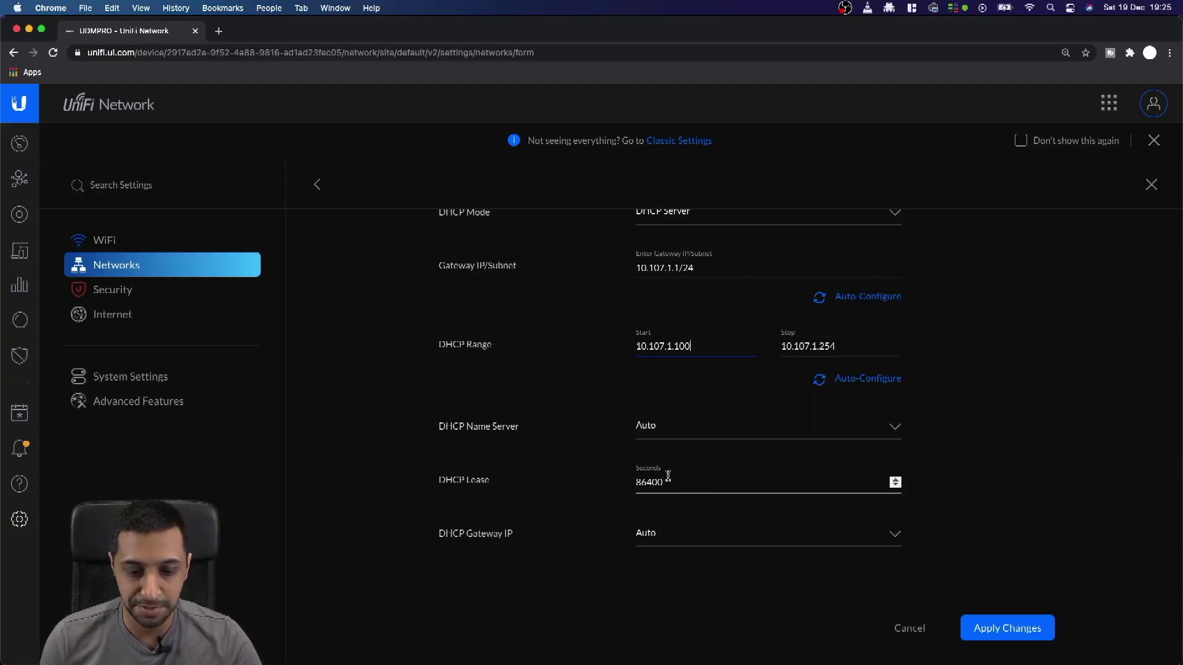
scroll(739, 463, "down", 4)
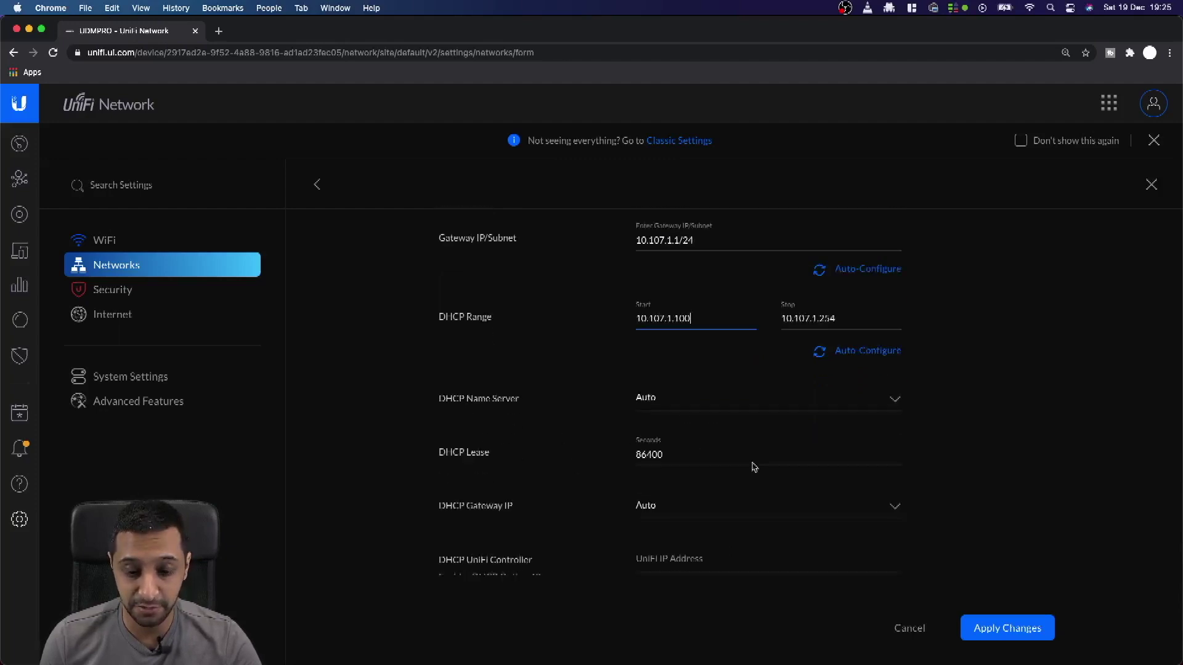
scroll(733, 496, "down", 15)
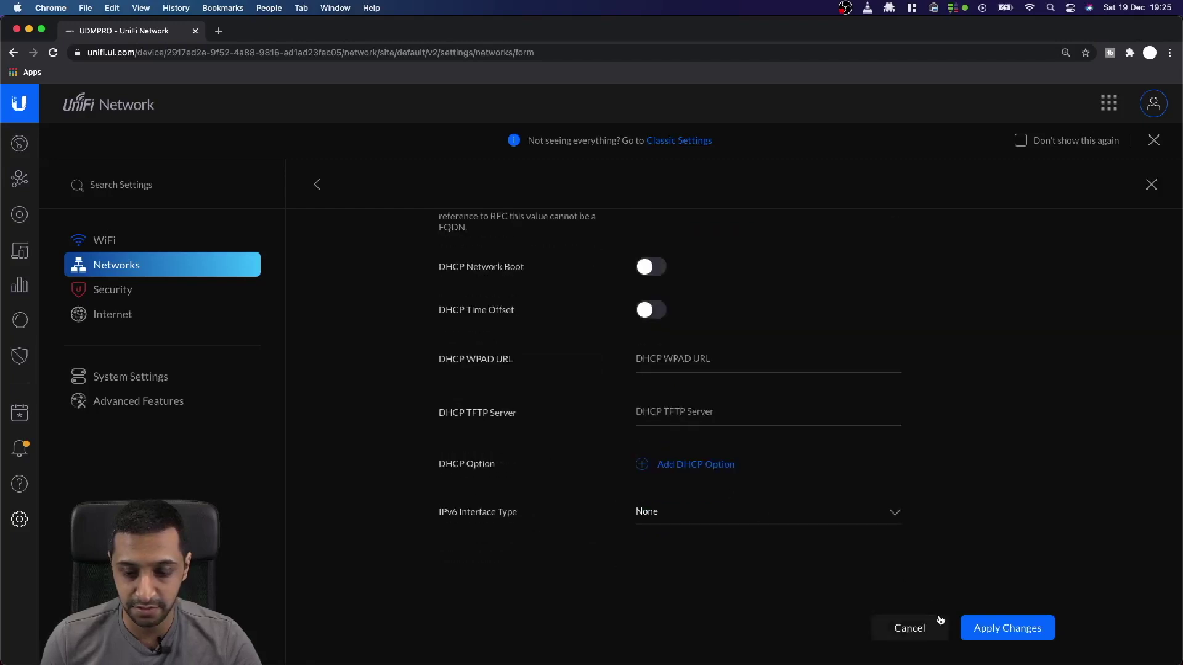
left_click(1000, 634)
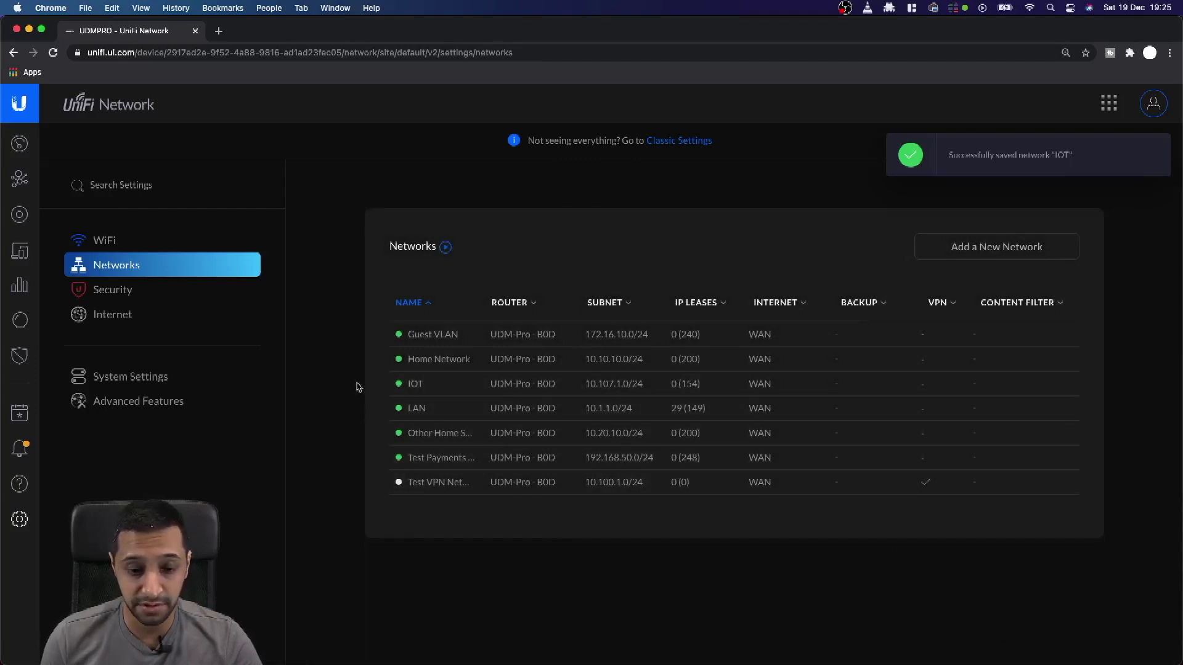
Start a new WiFi network named IOT and enter its WiFi password.
left_click(123, 245)
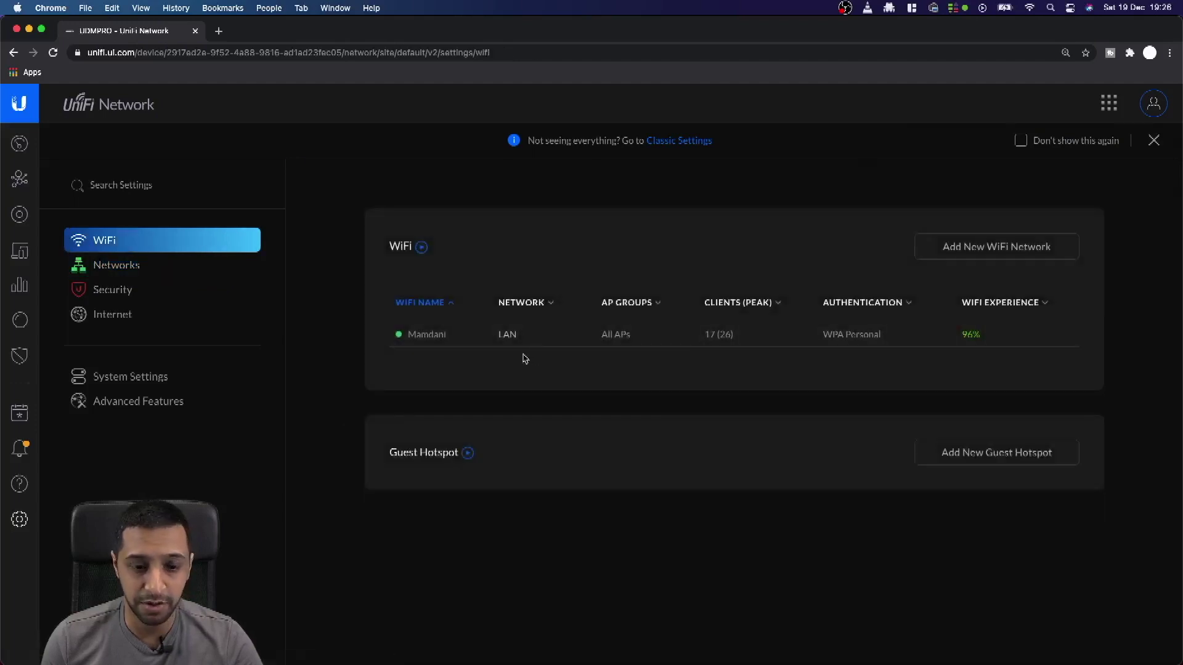
left_click(987, 253)
left_click(652, 315)
type("IOT")
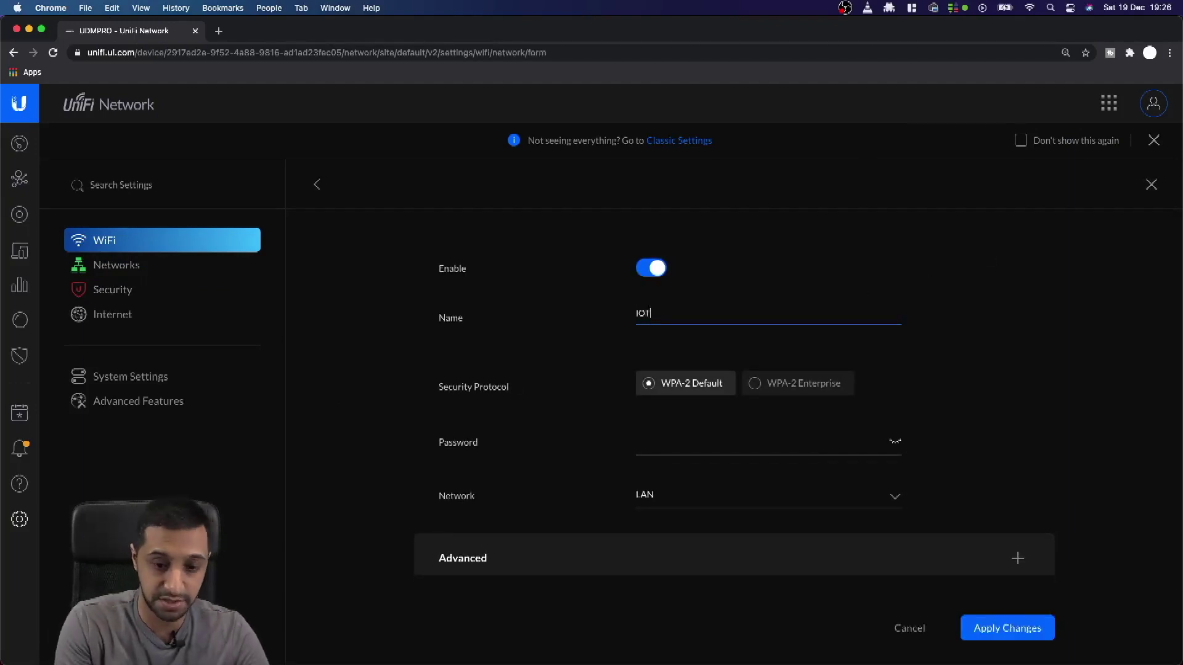
left_click(688, 442)
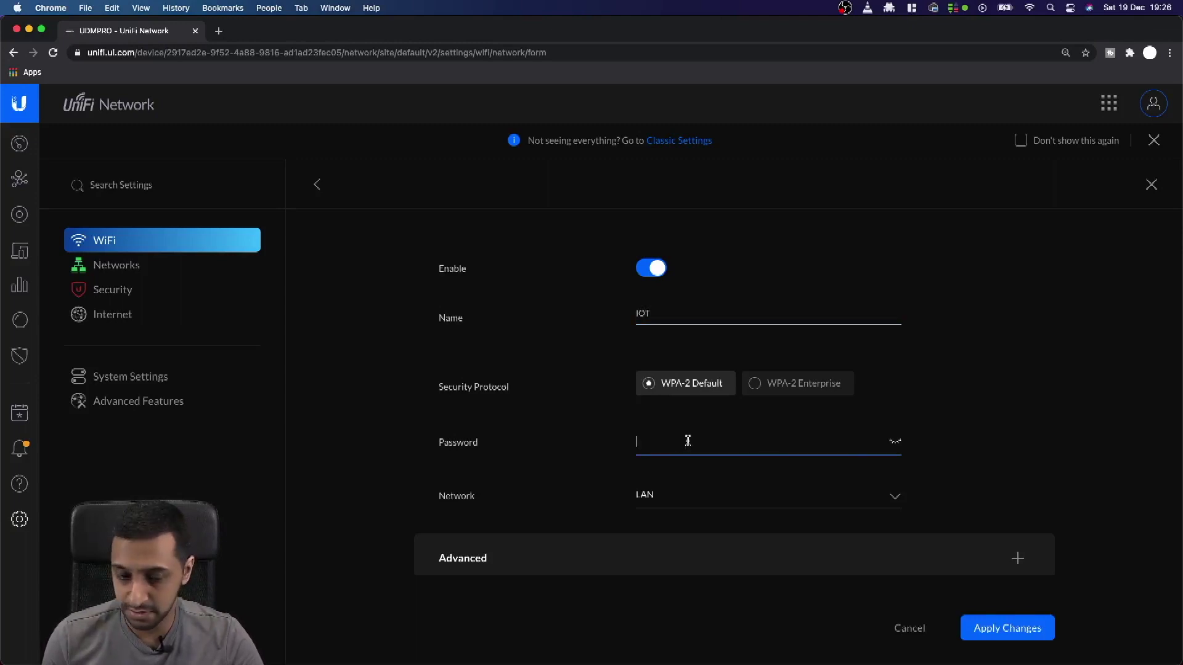
key("super+v")
Assign the new WiFi network to the IOT network instead of LAN.
scroll(710, 504, "down", 1)
left_click(697, 472)
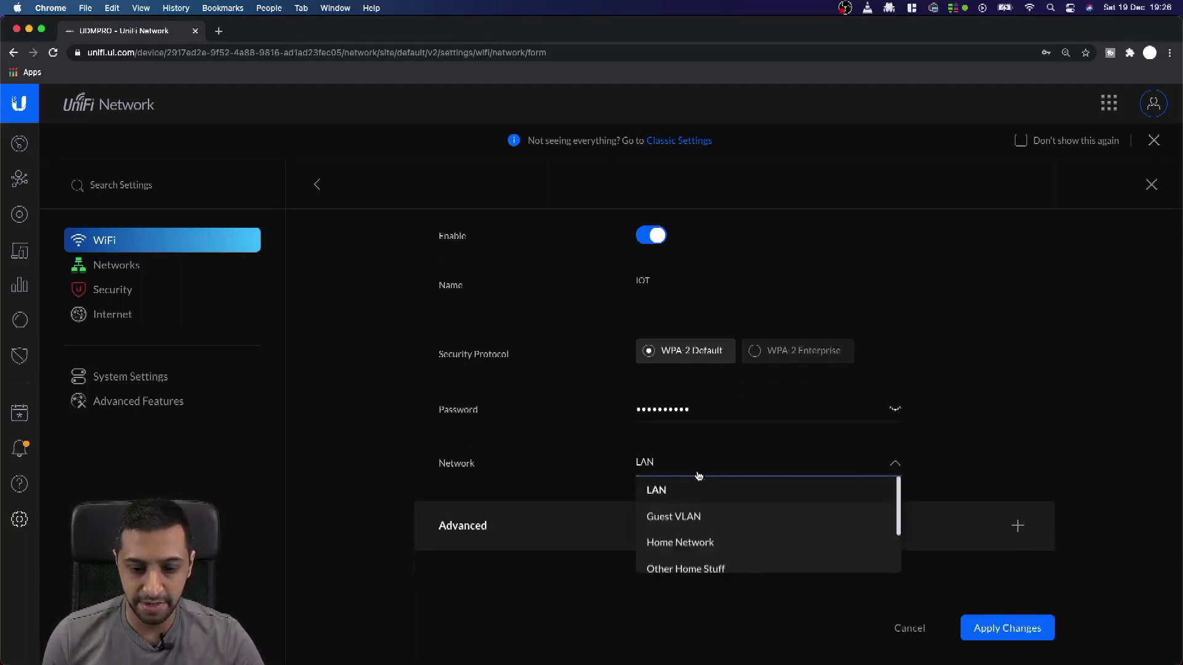
scroll(703, 496, "down", 3)
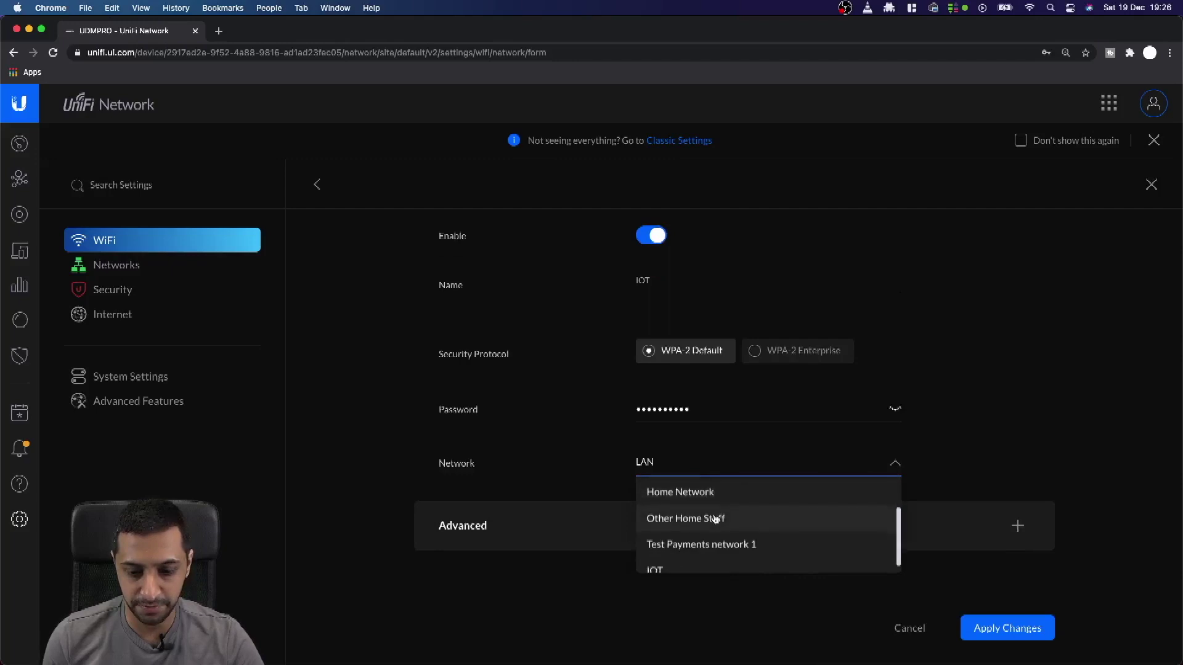
left_click(683, 563)
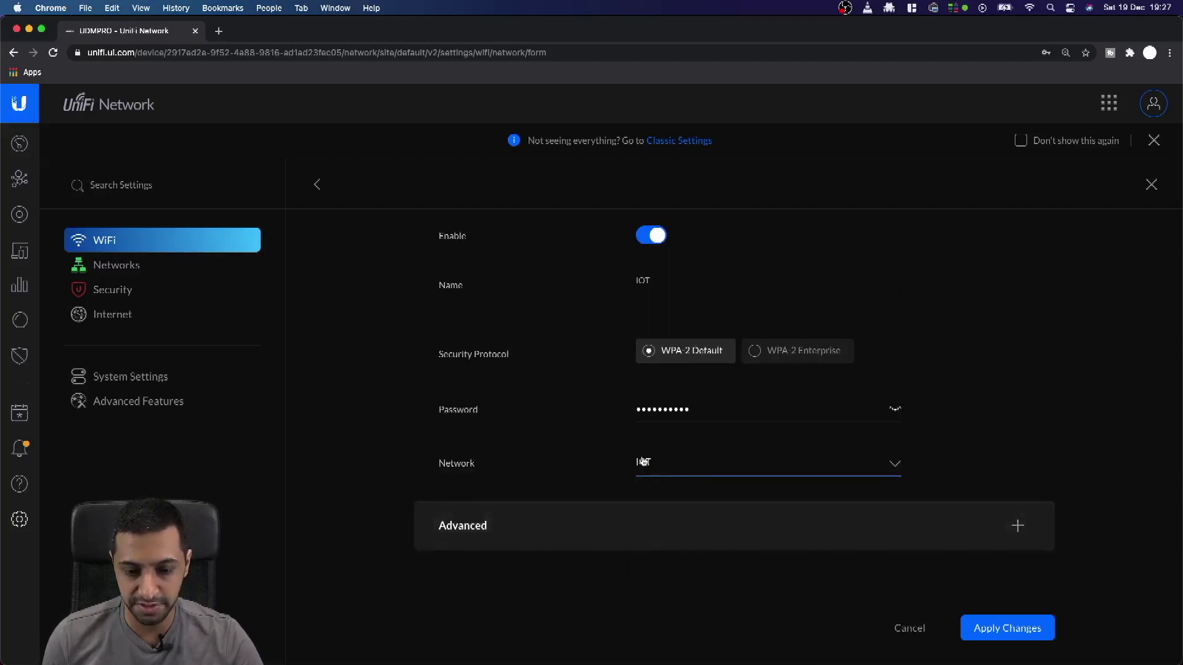
Check the advanced options of the new IOT WiFi network, down to the WiFi scheduler, and save it.
left_click(687, 525)
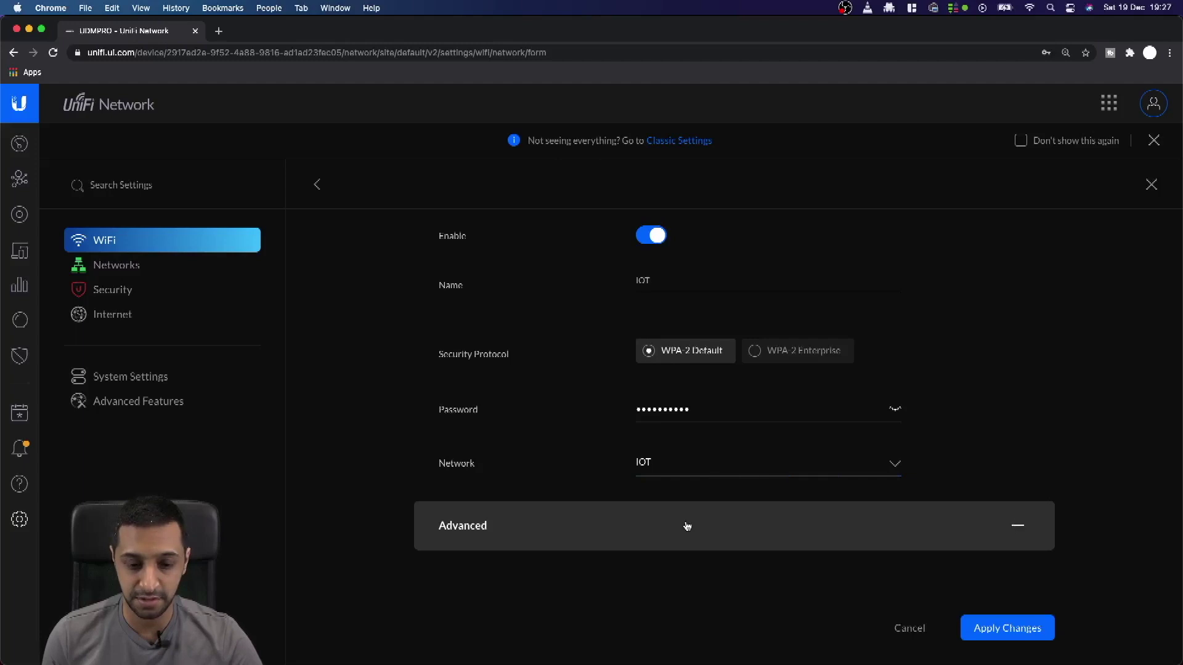
scroll(687, 525, "down", 3)
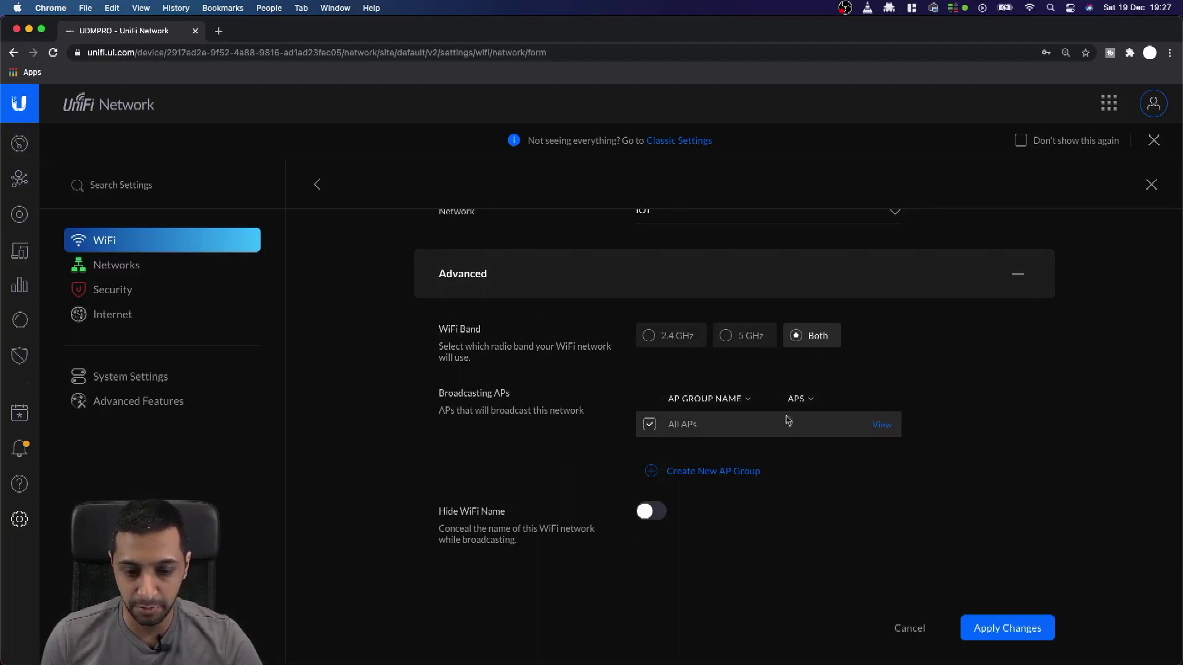
scroll(799, 491, "down", 1)
scroll(800, 491, "down", 1)
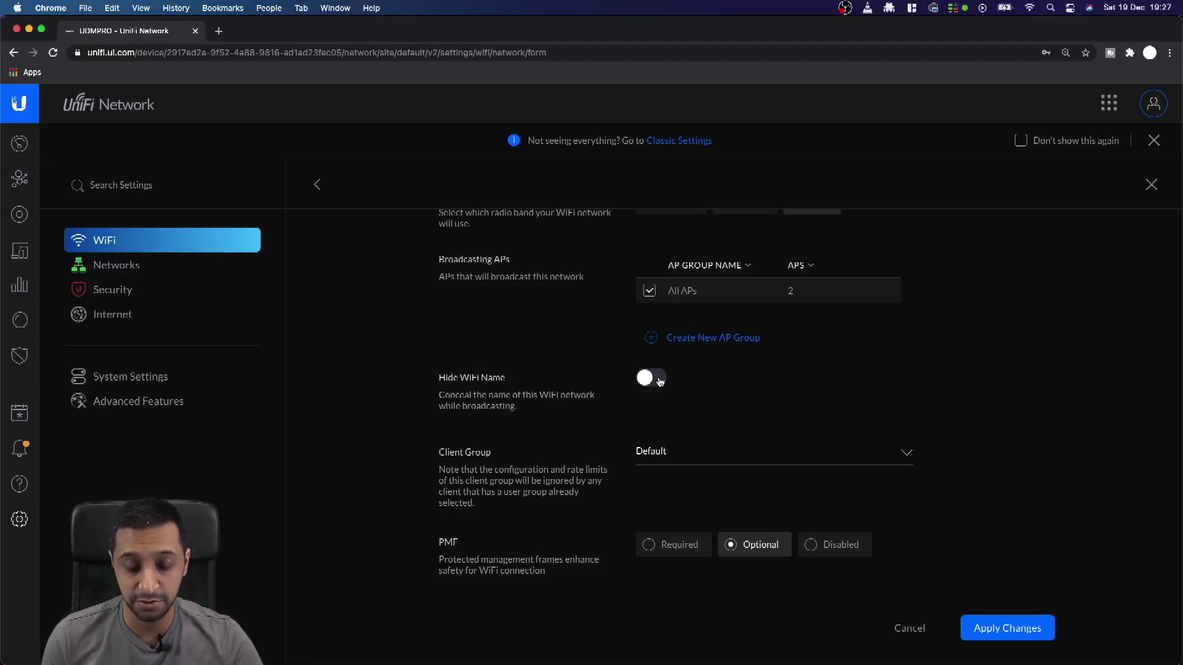
scroll(740, 451, "down", 3)
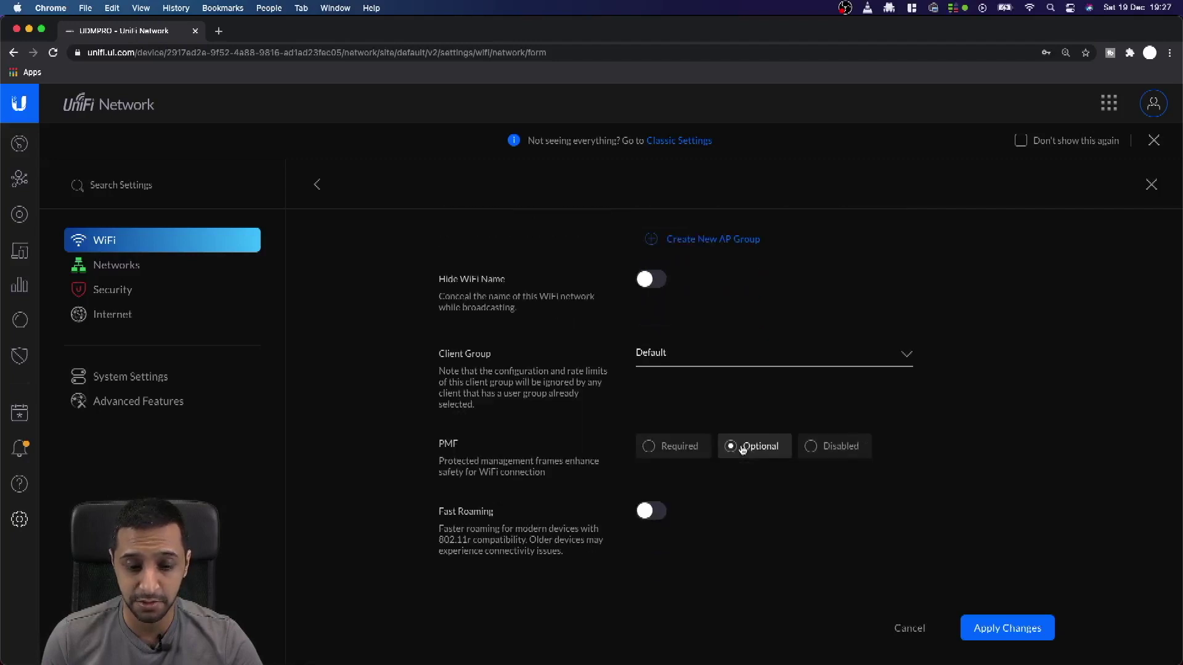
scroll(698, 478, "down", 8)
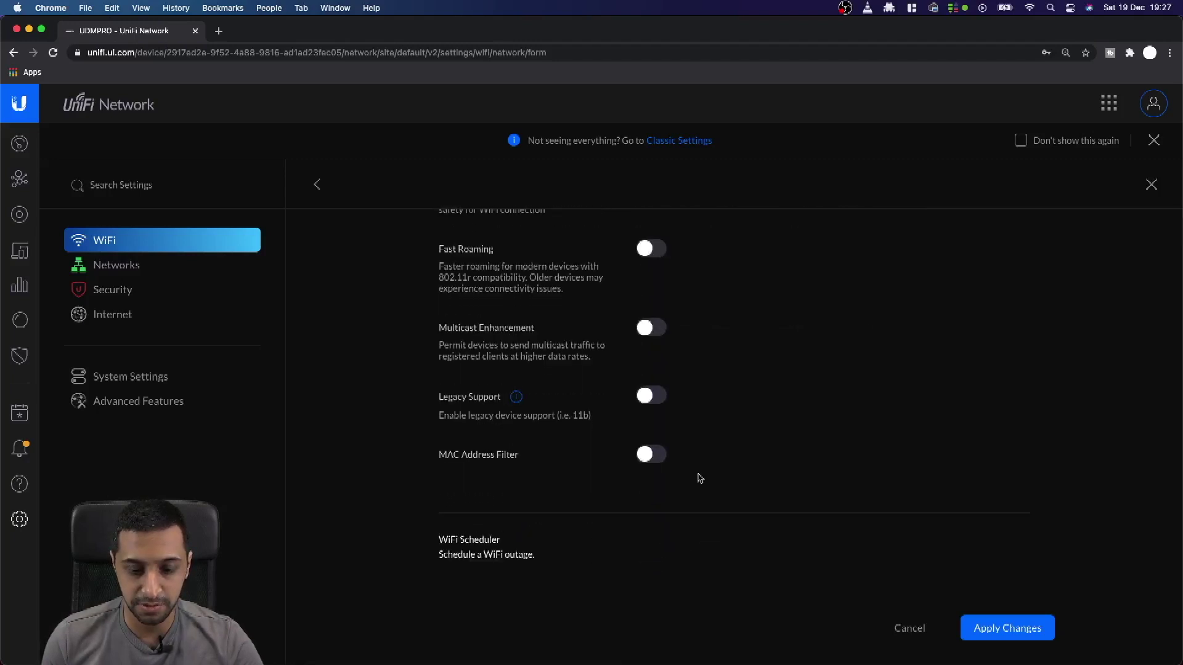
scroll(700, 478, "down", 10)
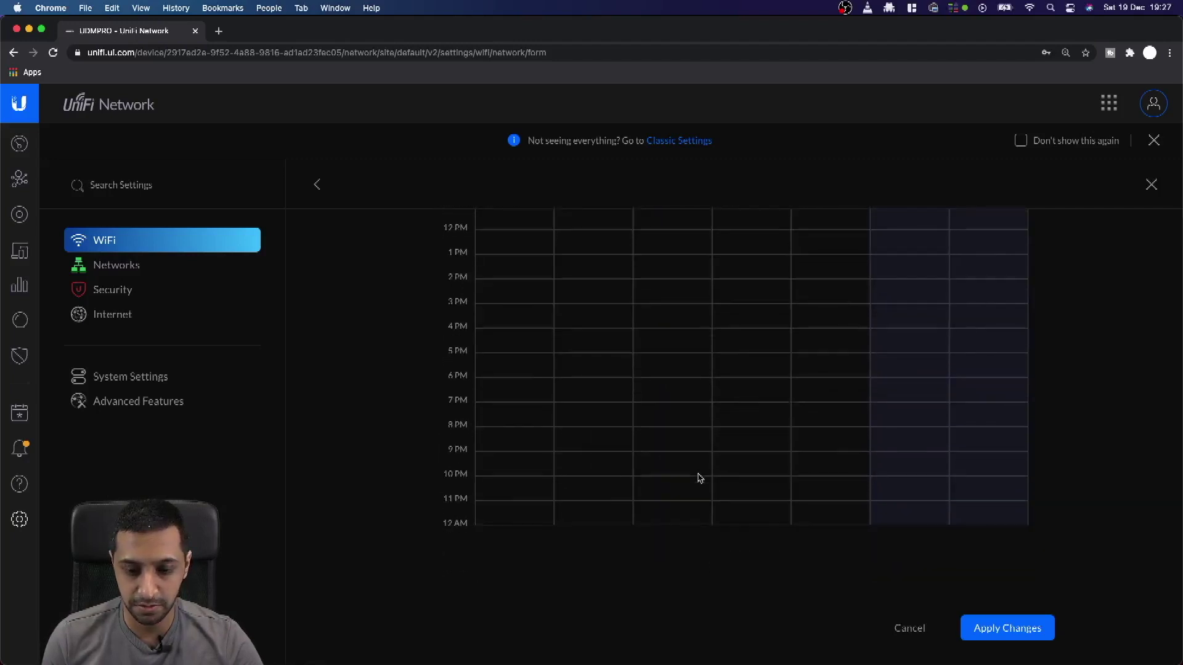
left_click(1010, 634)
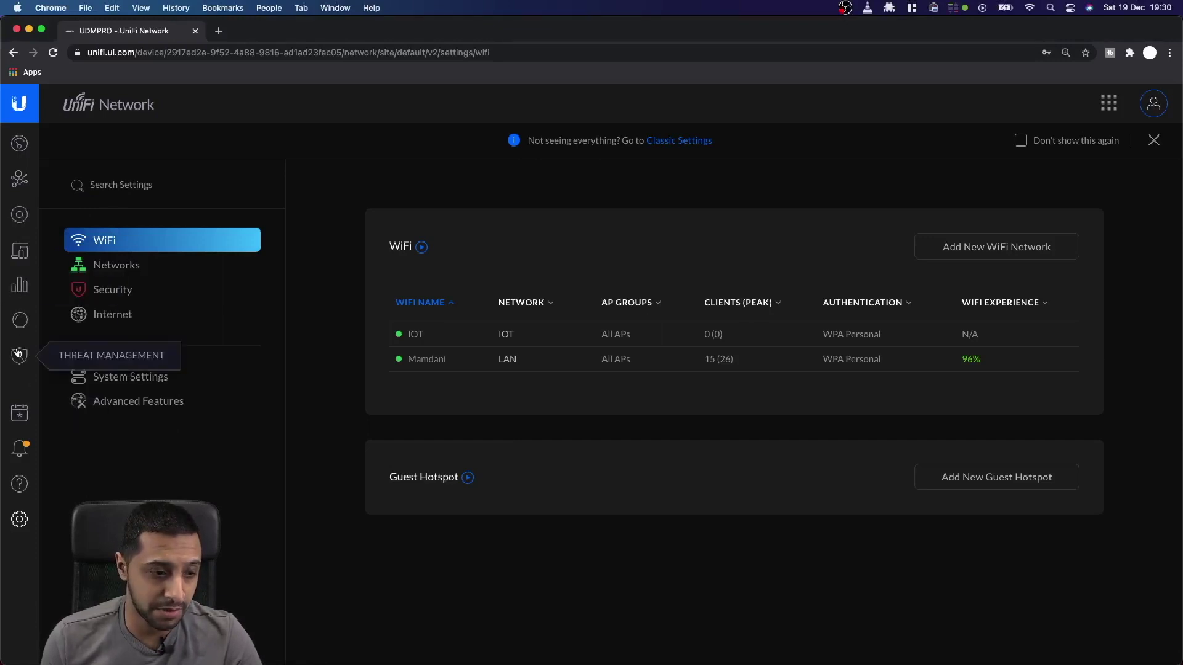
Open the firewall rules within the Internet Threat Management security settings and show the LAN rules.
left_click(122, 301)
left_click(440, 262)
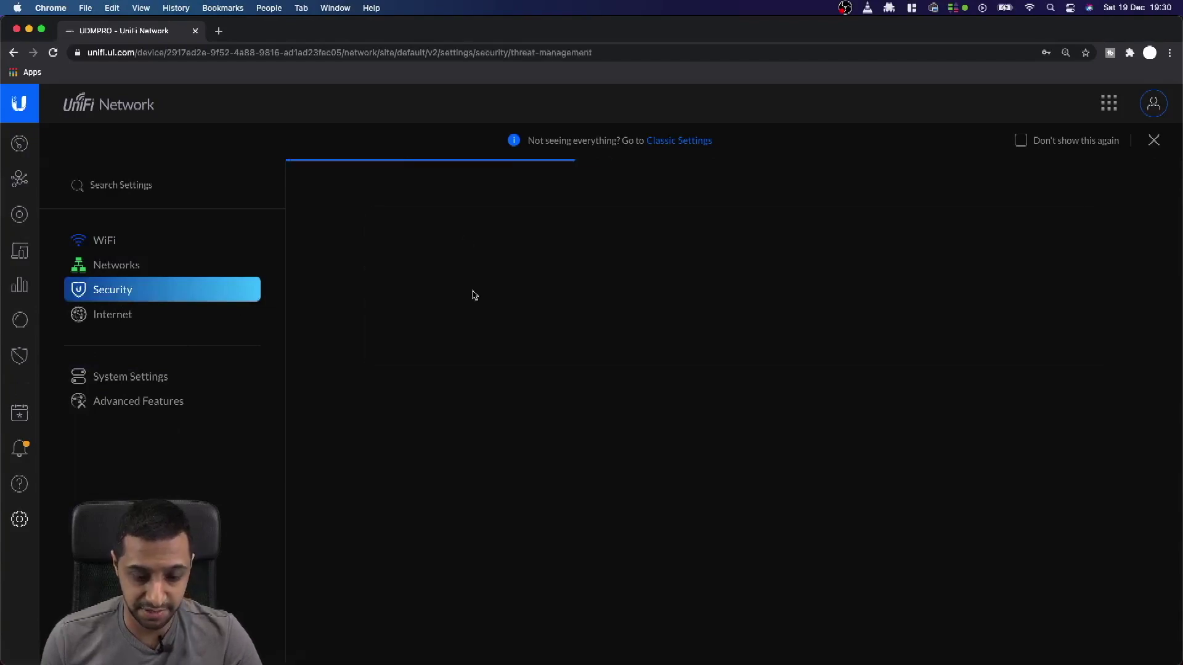
scroll(559, 419, "down", 3)
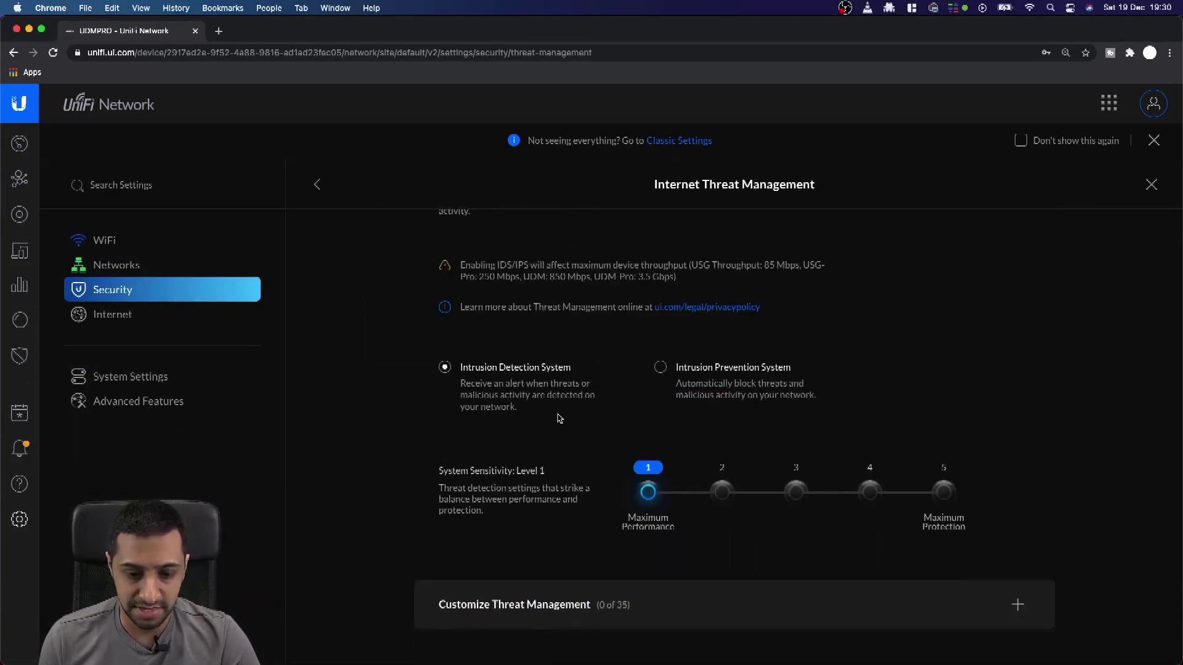
scroll(559, 419, "down", 4)
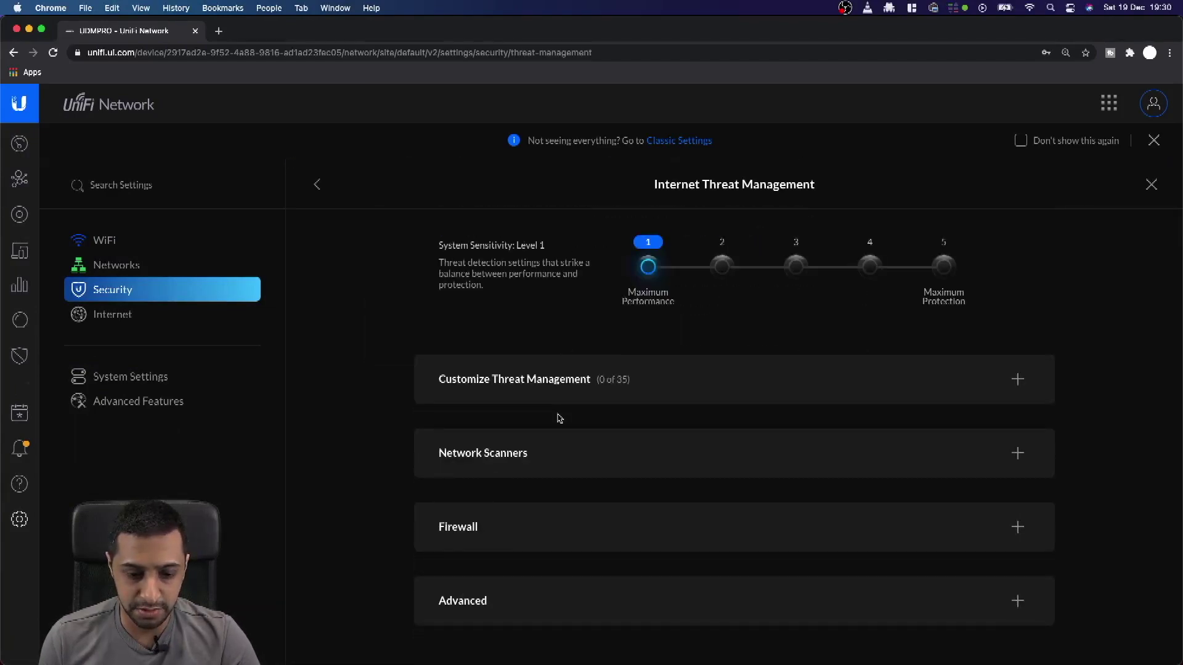
left_click(546, 529)
scroll(548, 530, "down", 5)
scroll(550, 530, "down", 2)
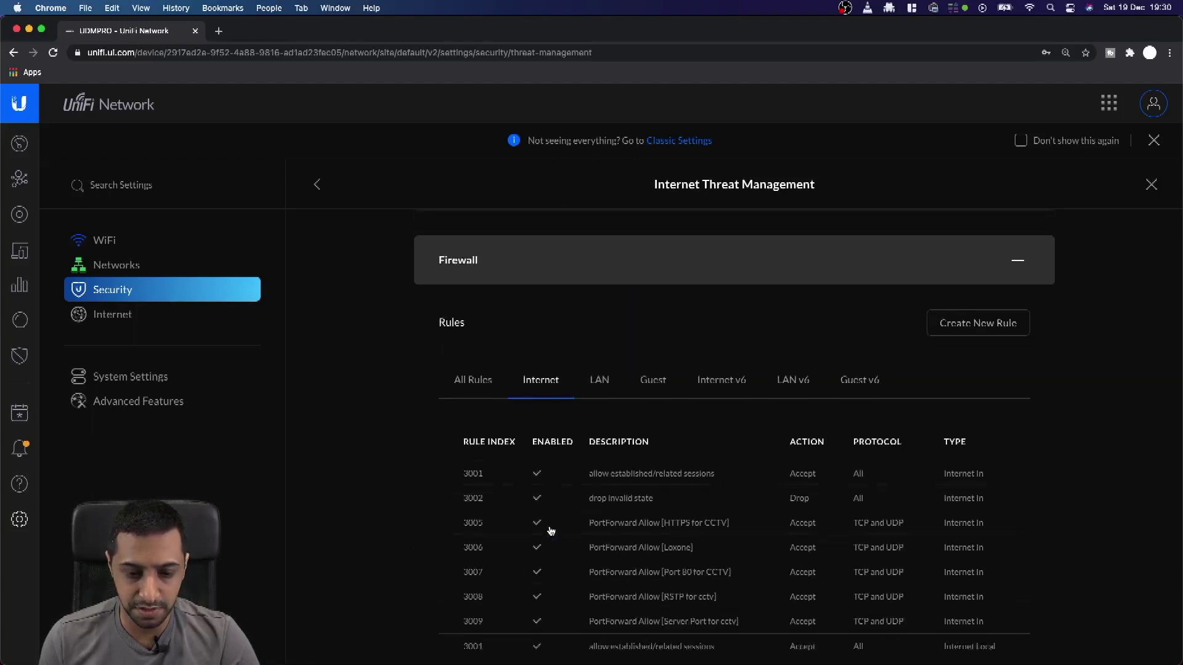
scroll(551, 528, "down", 2)
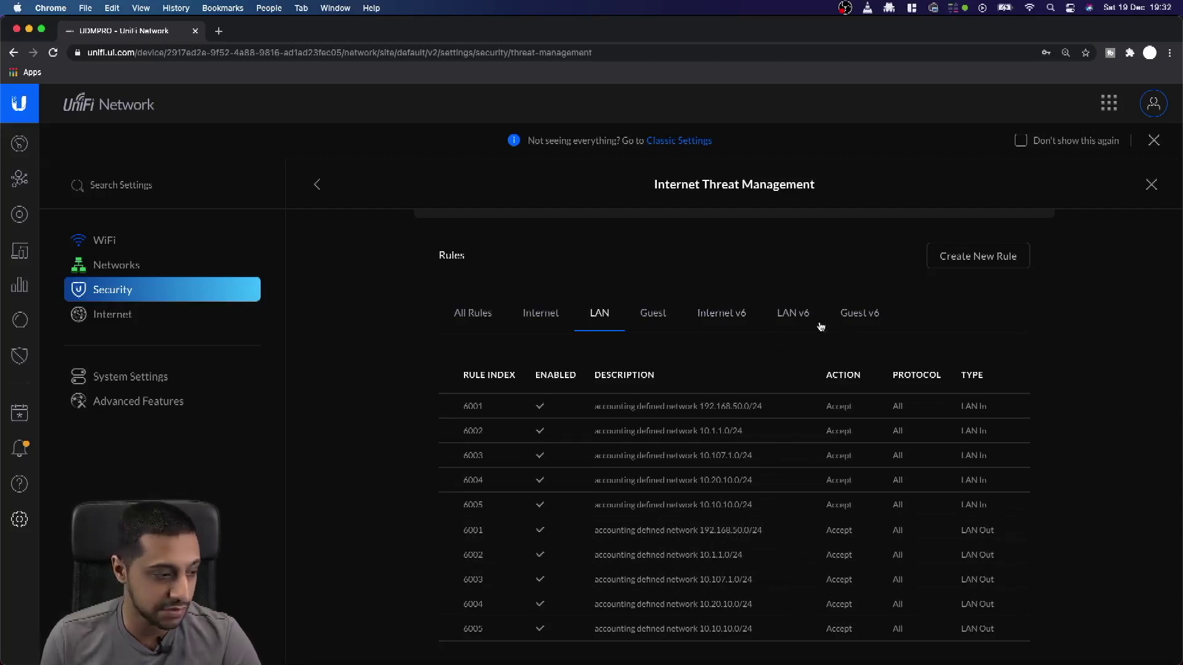
Start a new firewall rule of type LAN In with the description "IOT to LAN - Drop".
left_click(956, 265)
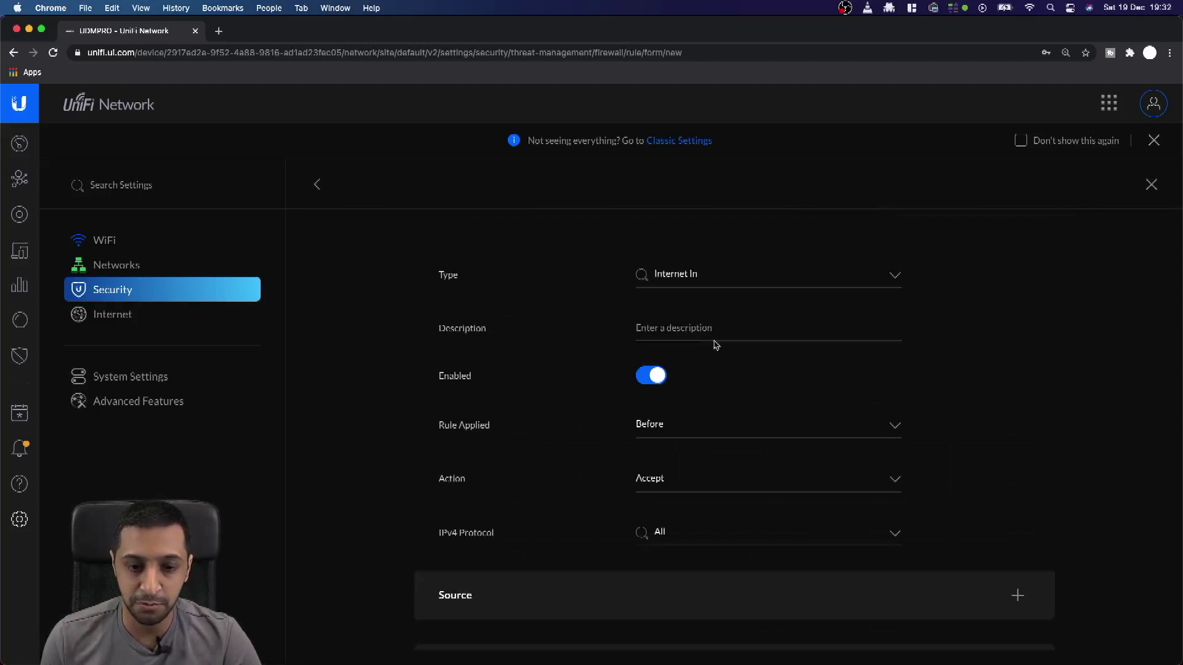
left_click(712, 275)
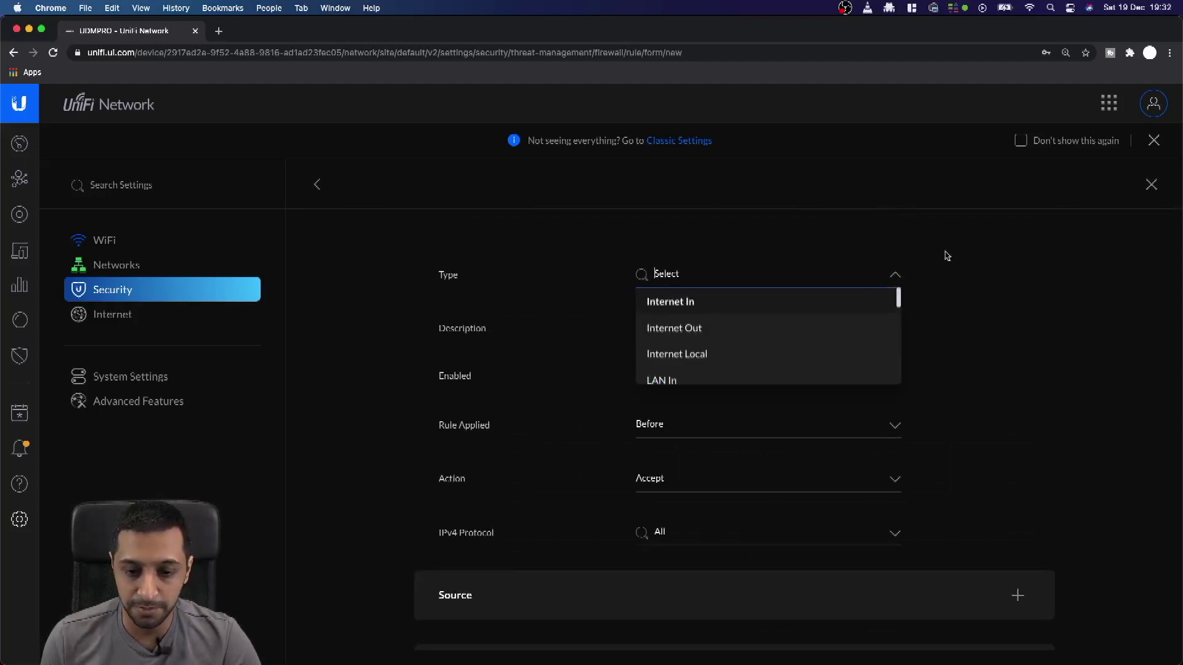
key("Return")
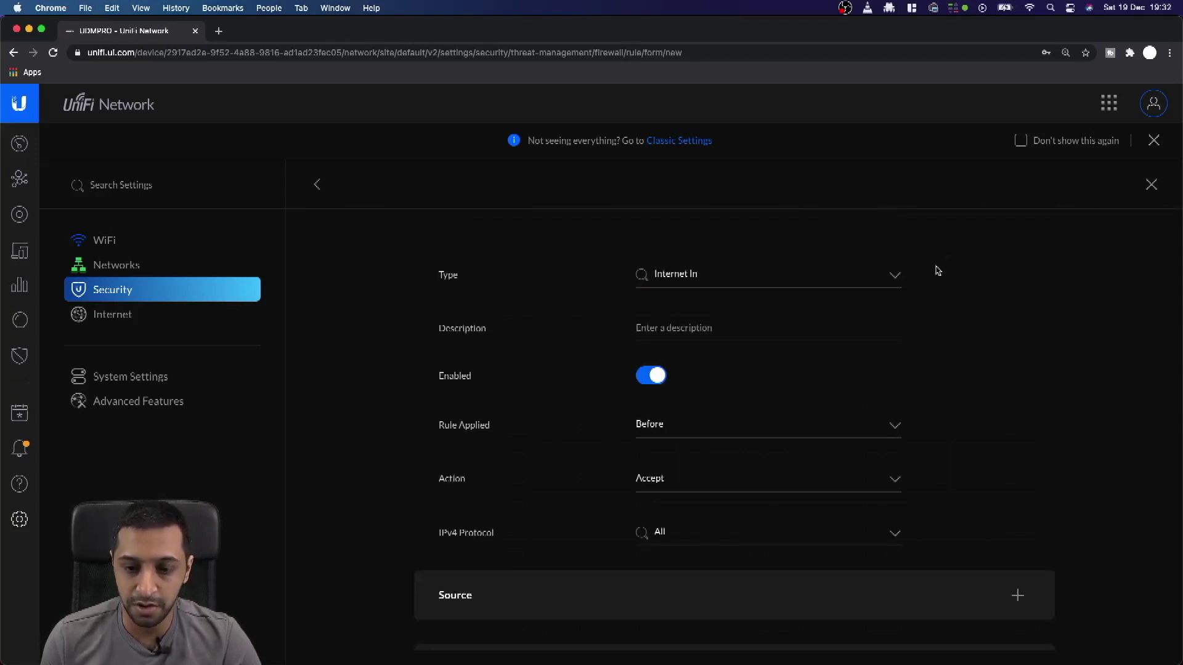
left_click(891, 278)
scroll(708, 360, "down", 2)
scroll(710, 362, "down", 1)
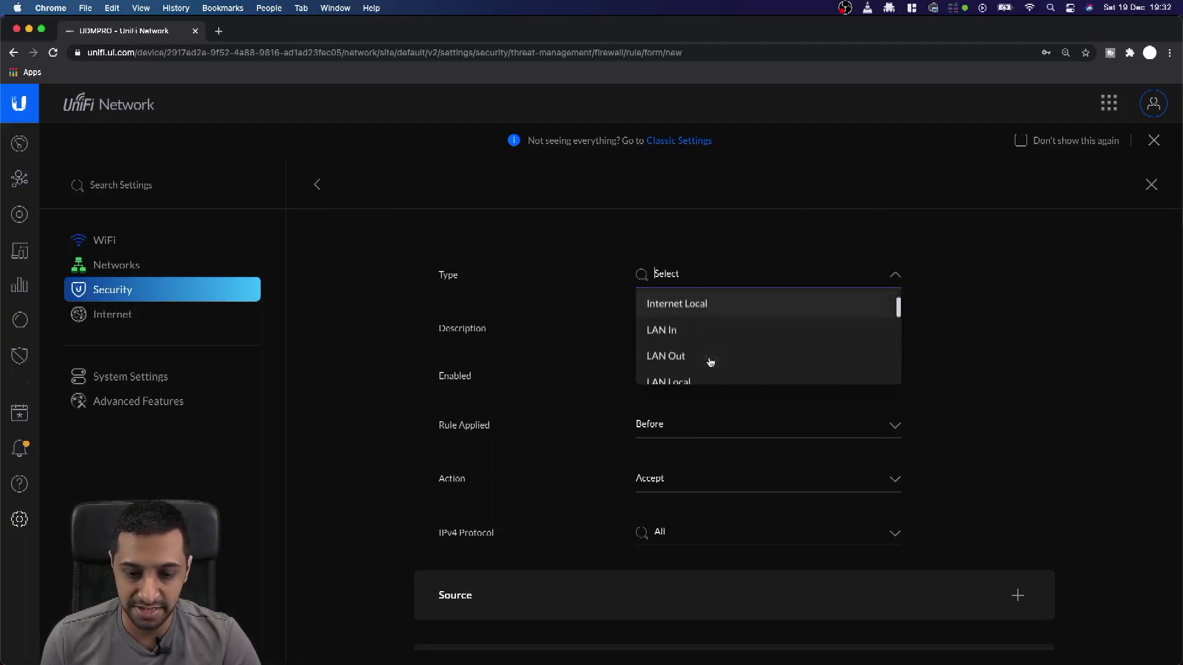
left_click(679, 333)
left_click(672, 334)
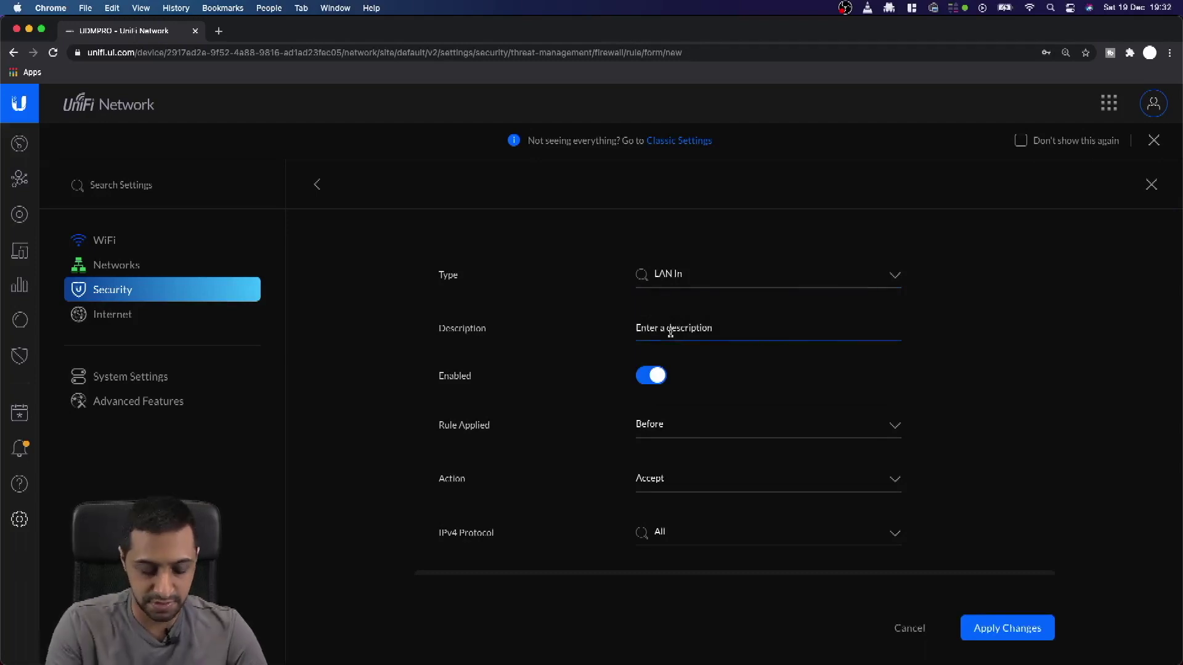
type("IOT to LAN - Drope")
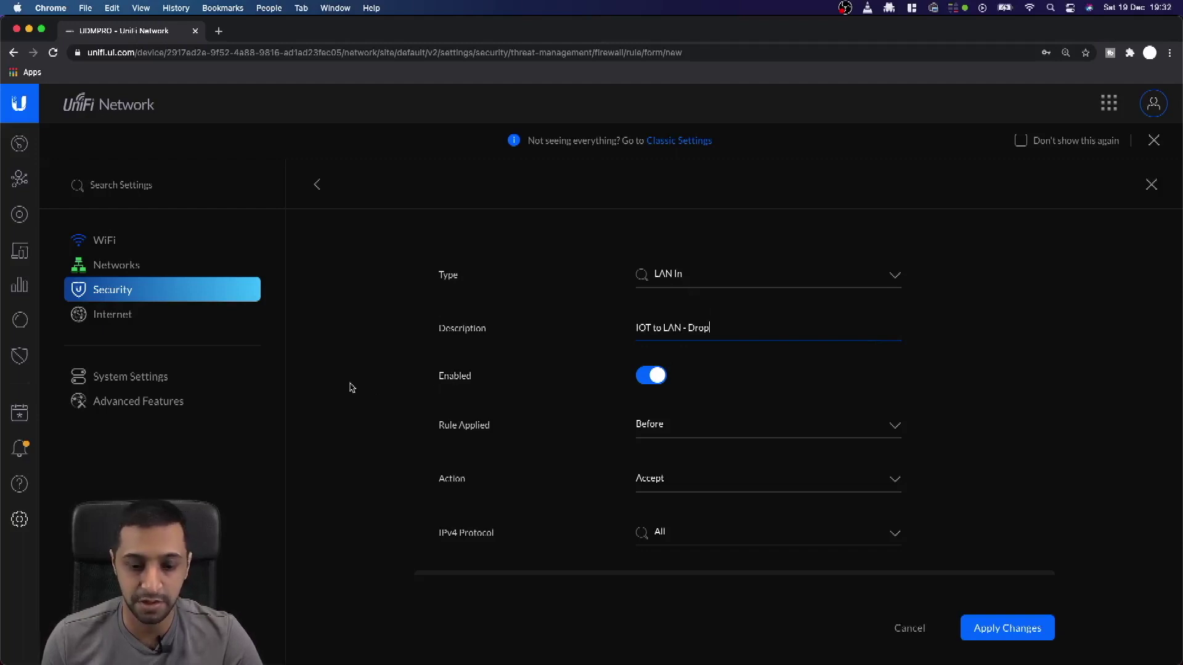
Set the firewall rule to be applied After and its action to Drop.
left_click(691, 426)
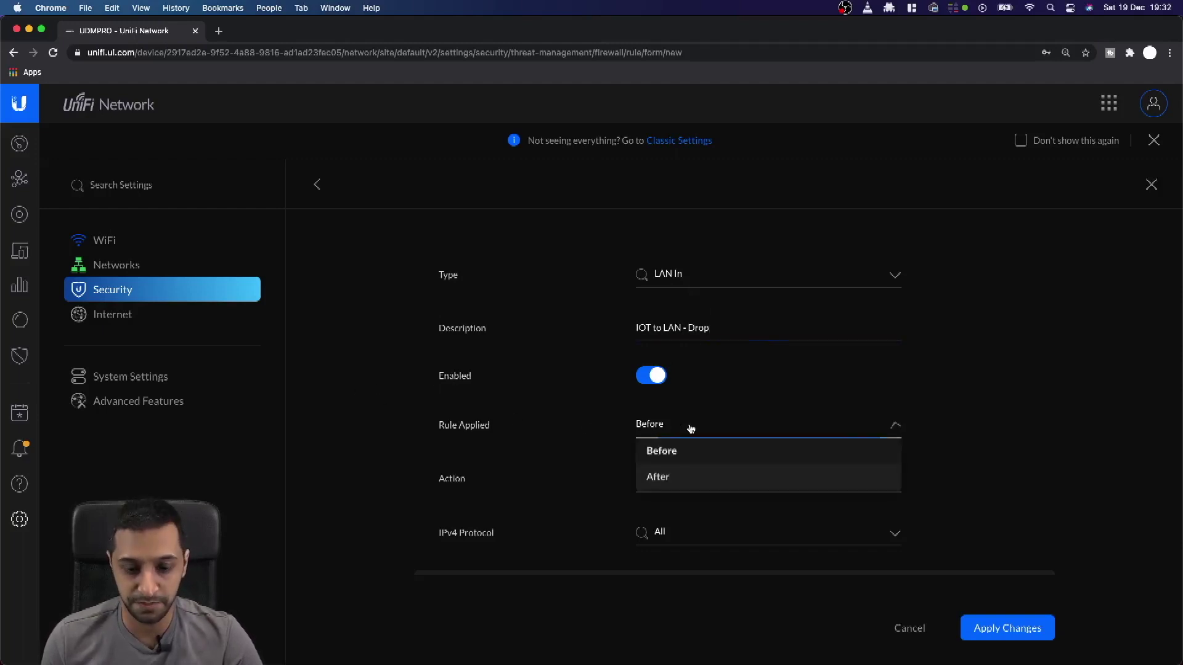
left_click(677, 479)
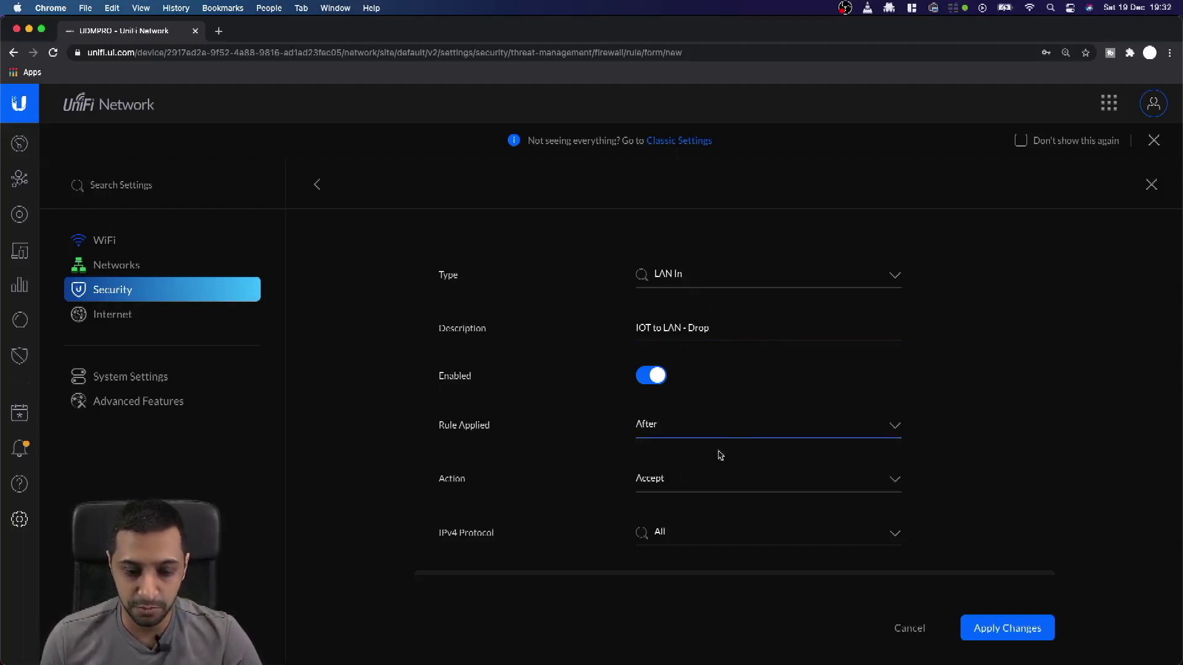
left_click(670, 483)
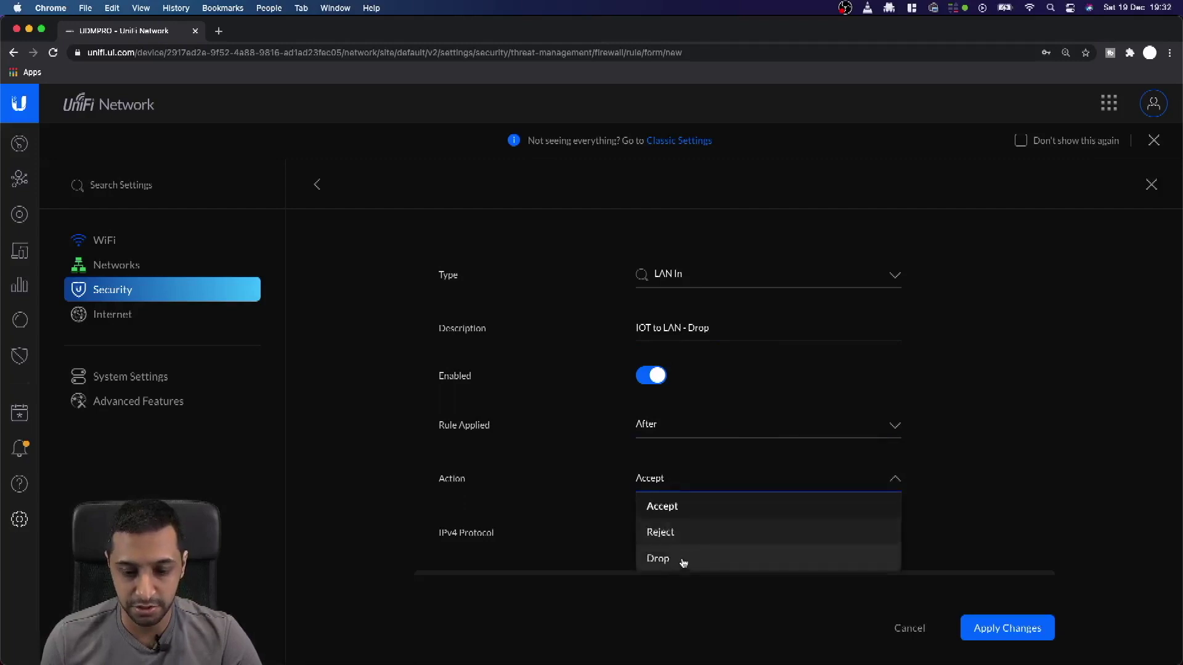
left_click(658, 559)
Set the rule's source type to Network and choose IOT as the source network.
scroll(986, 468, "down", 5)
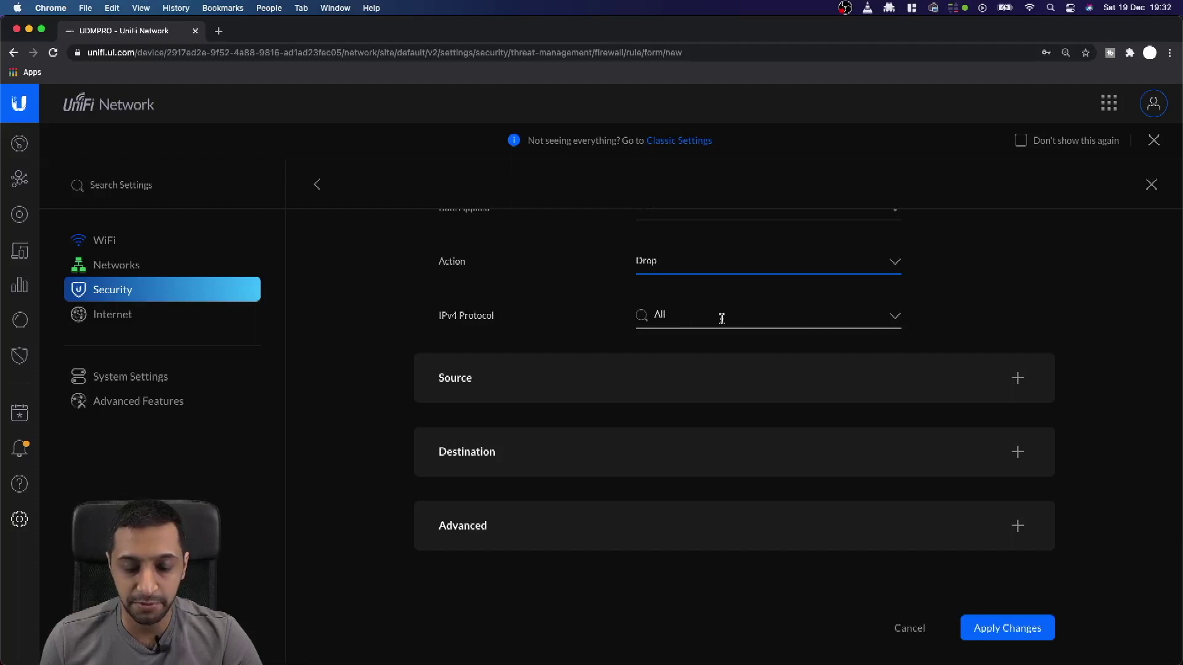
left_click(655, 386)
scroll(653, 431, "down", 4)
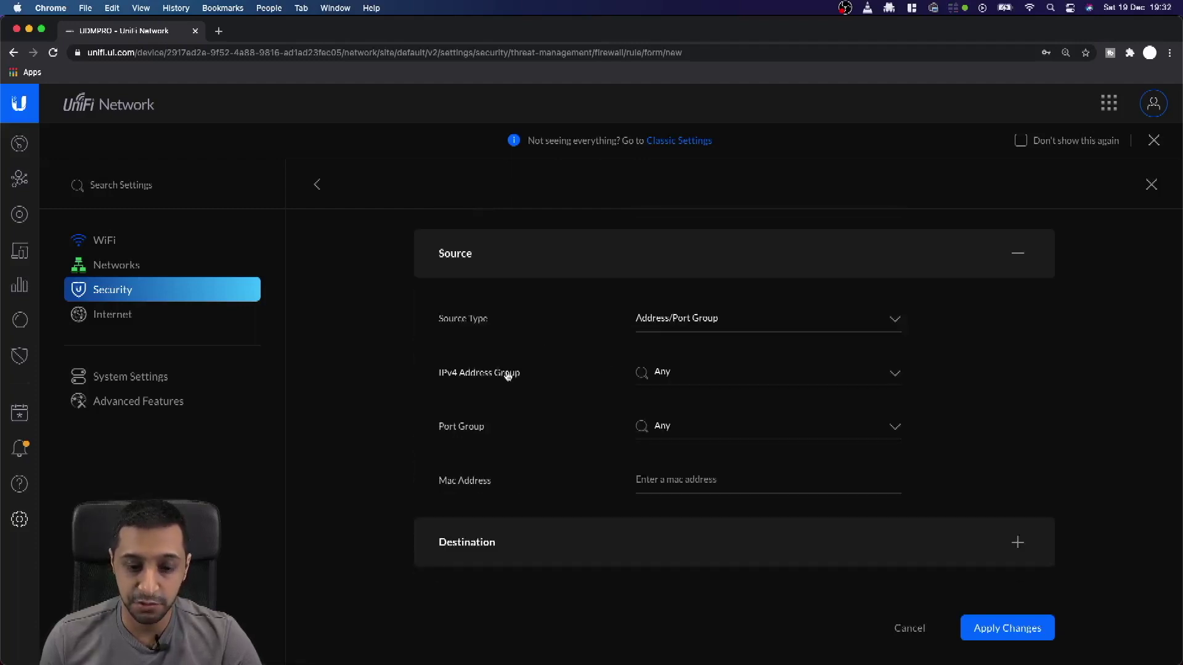
left_click(663, 316)
left_click(708, 370)
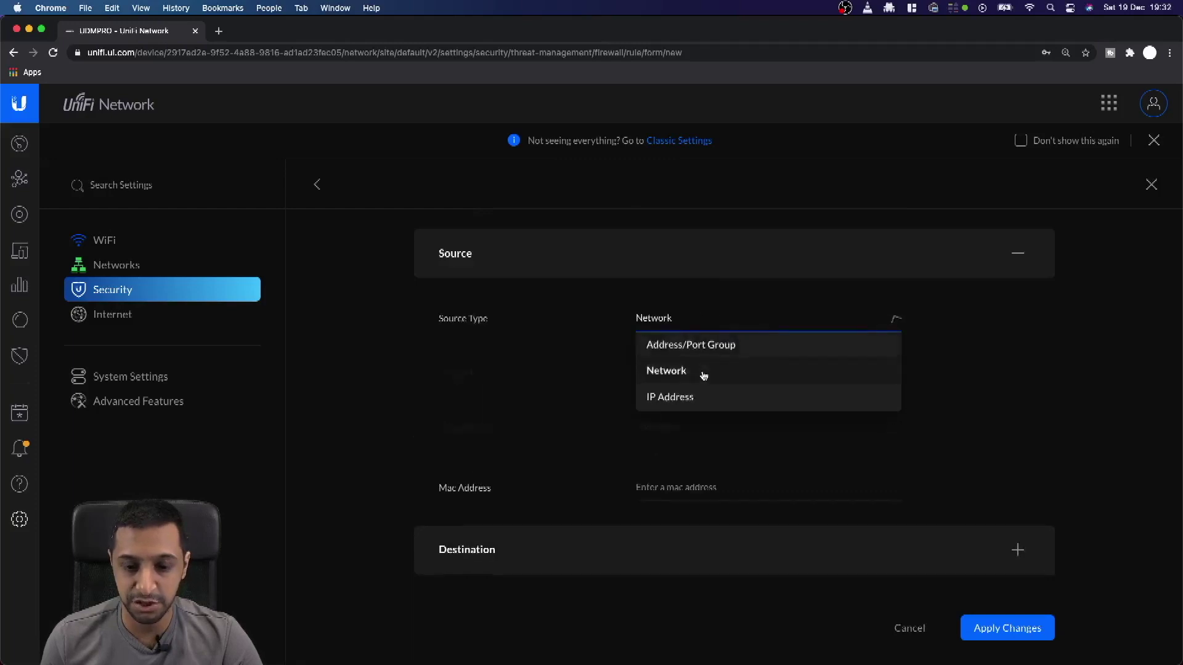
left_click(673, 374)
scroll(691, 463, "down", 2)
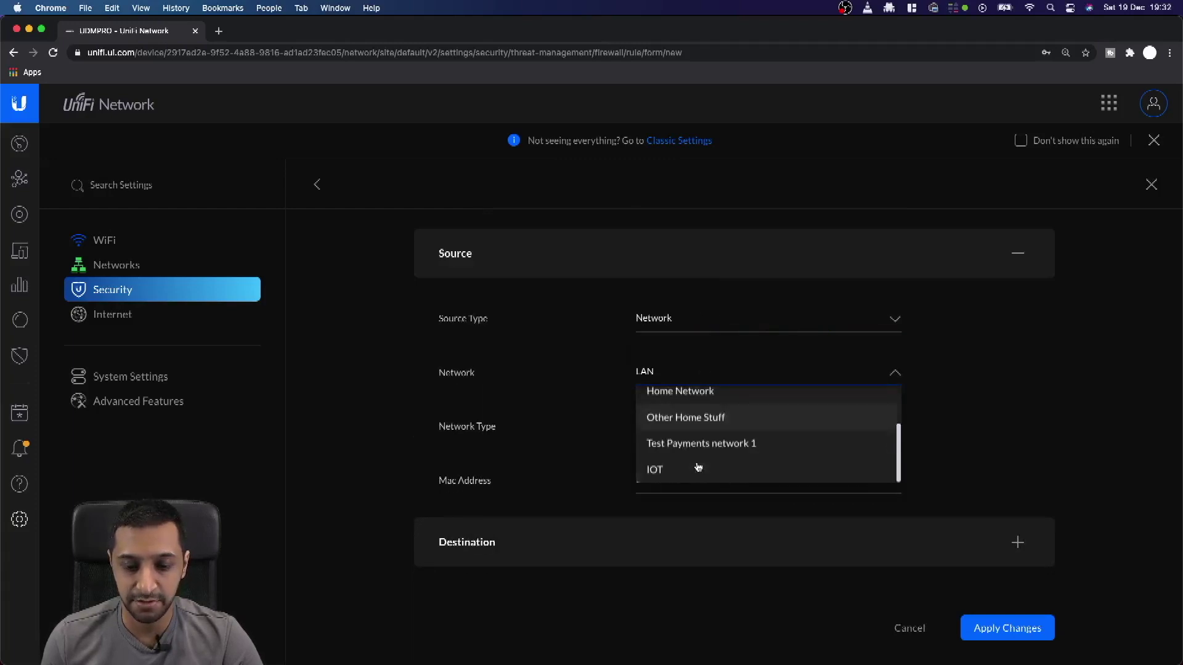
left_click(684, 467)
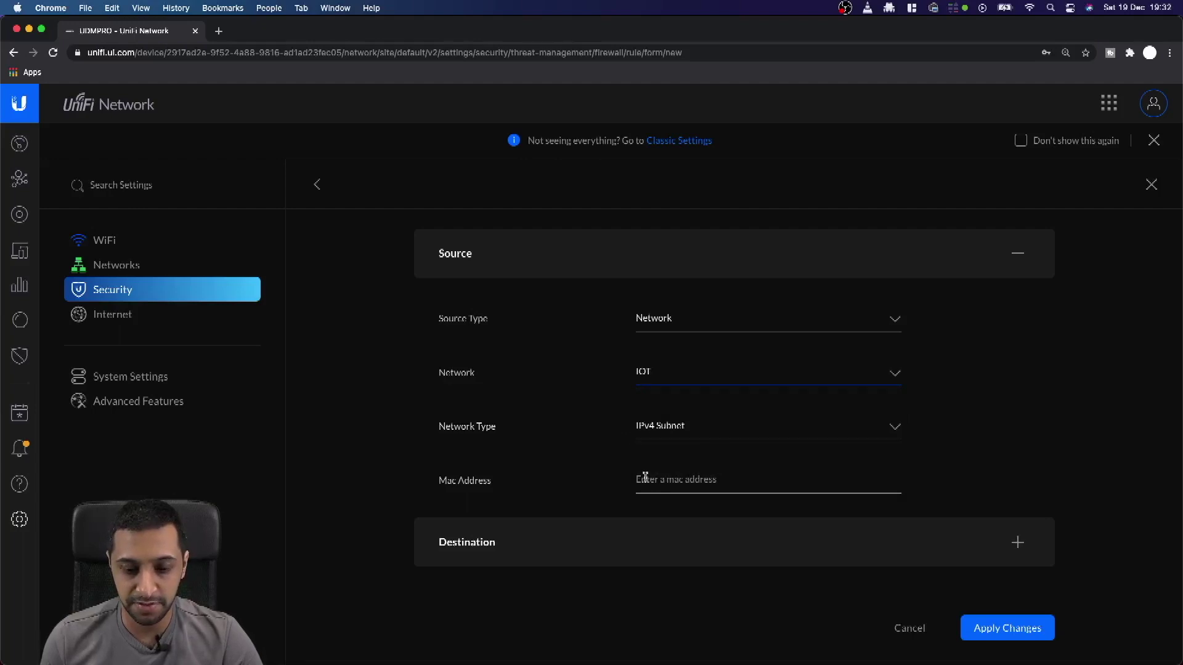
Set the rule's destination type to Network with LAN as the destination network.
scroll(702, 477, "down", 1)
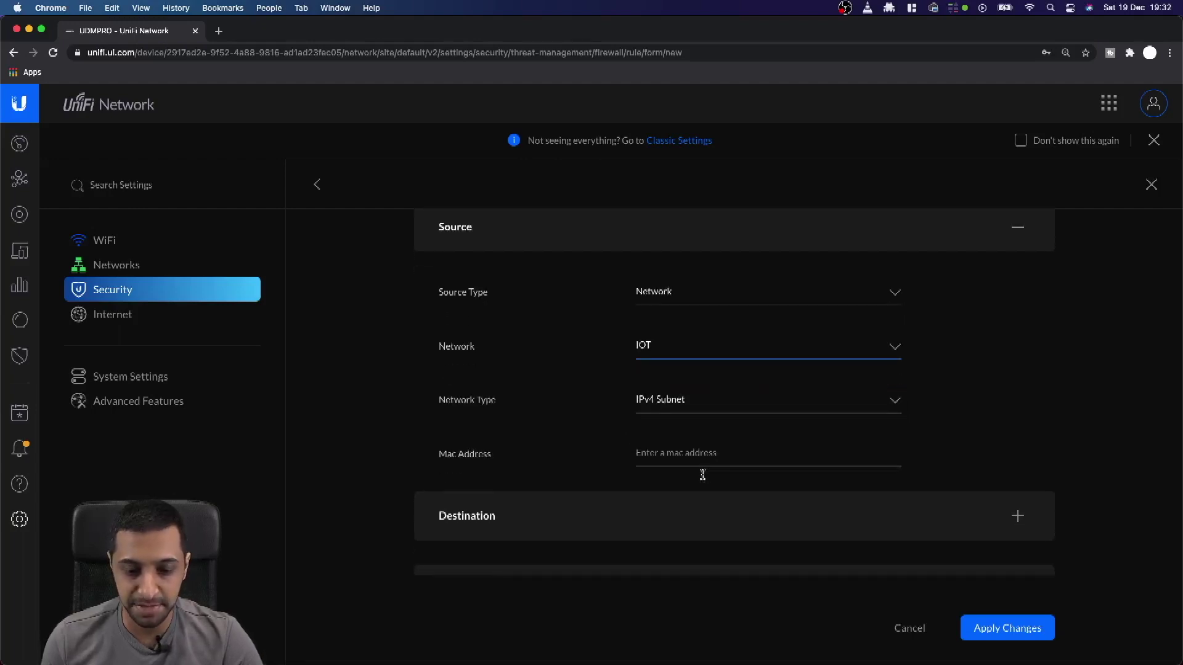
left_click(713, 512)
left_click(684, 352)
left_click(682, 403)
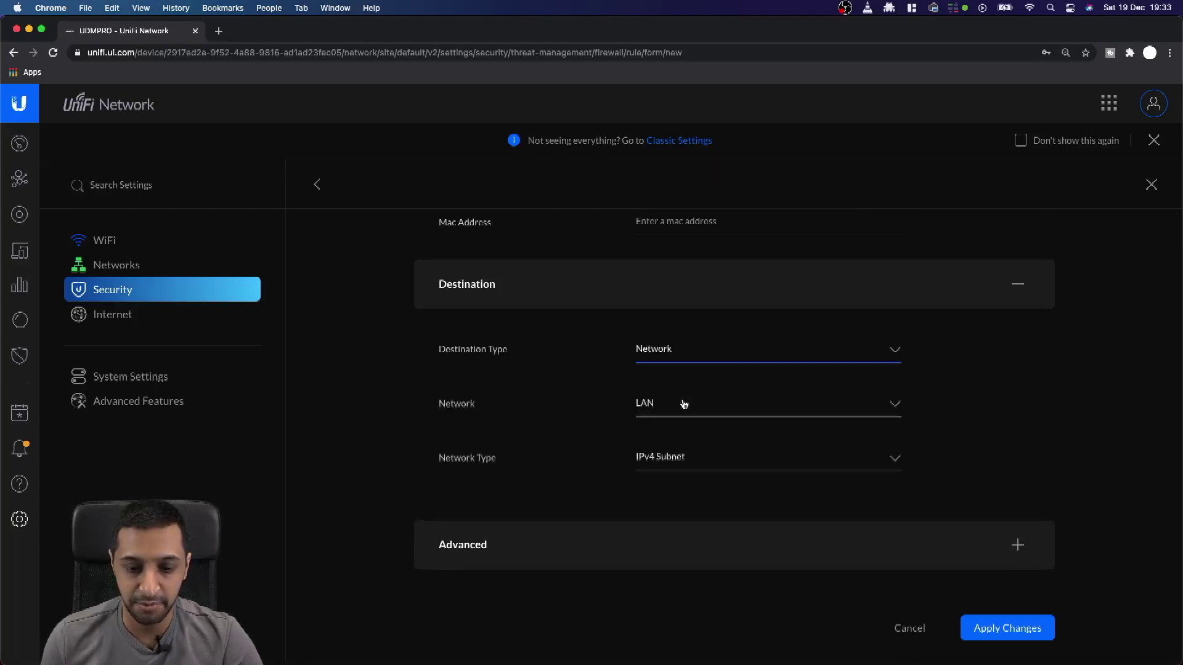
left_click(683, 409)
left_click(683, 435)
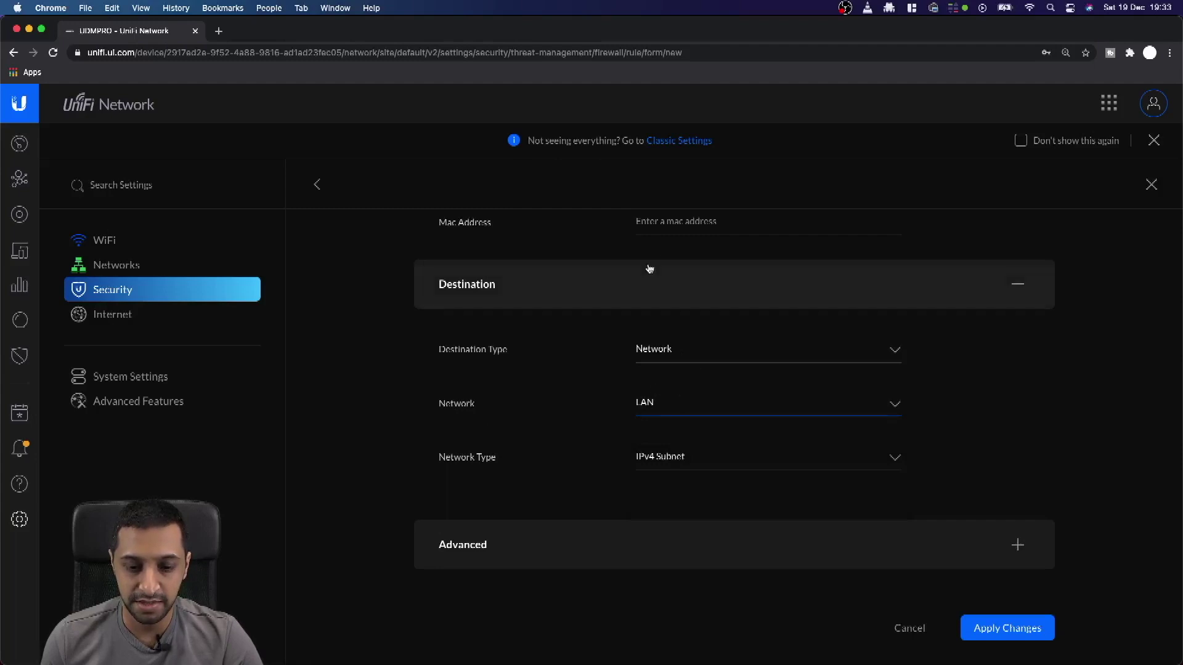
Review the rule's source, destination and advanced match-state options, and save the firewall rule.
scroll(662, 327, "down", 1)
scroll(667, 336, "up", 5)
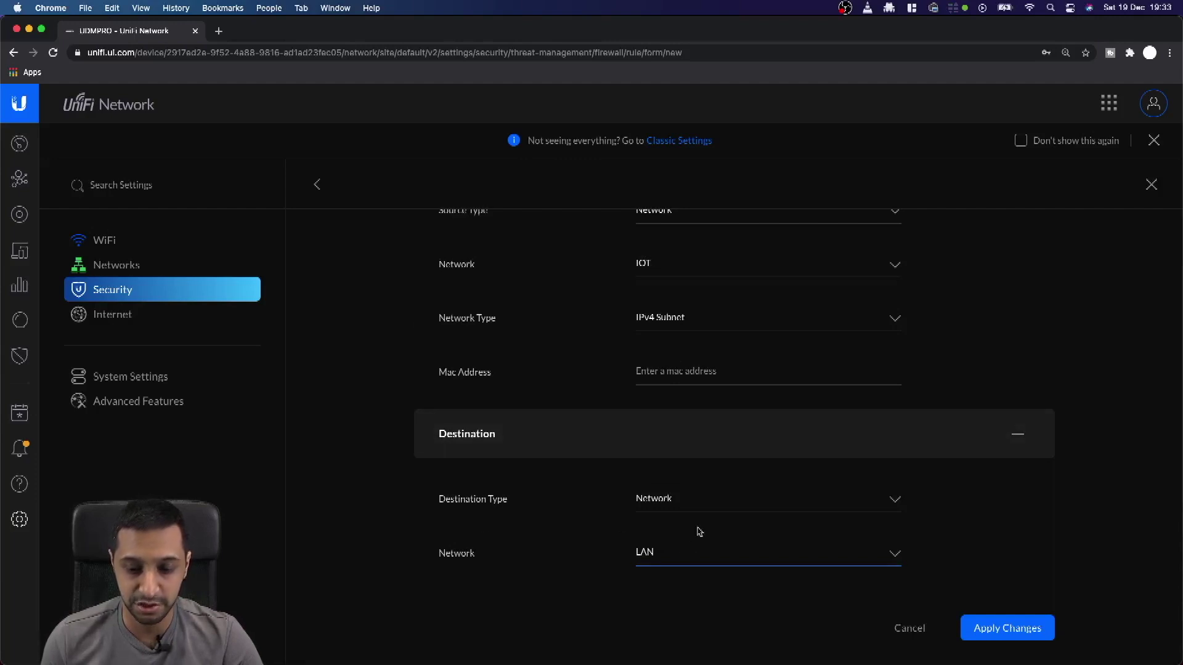
scroll(713, 472, "down", 5)
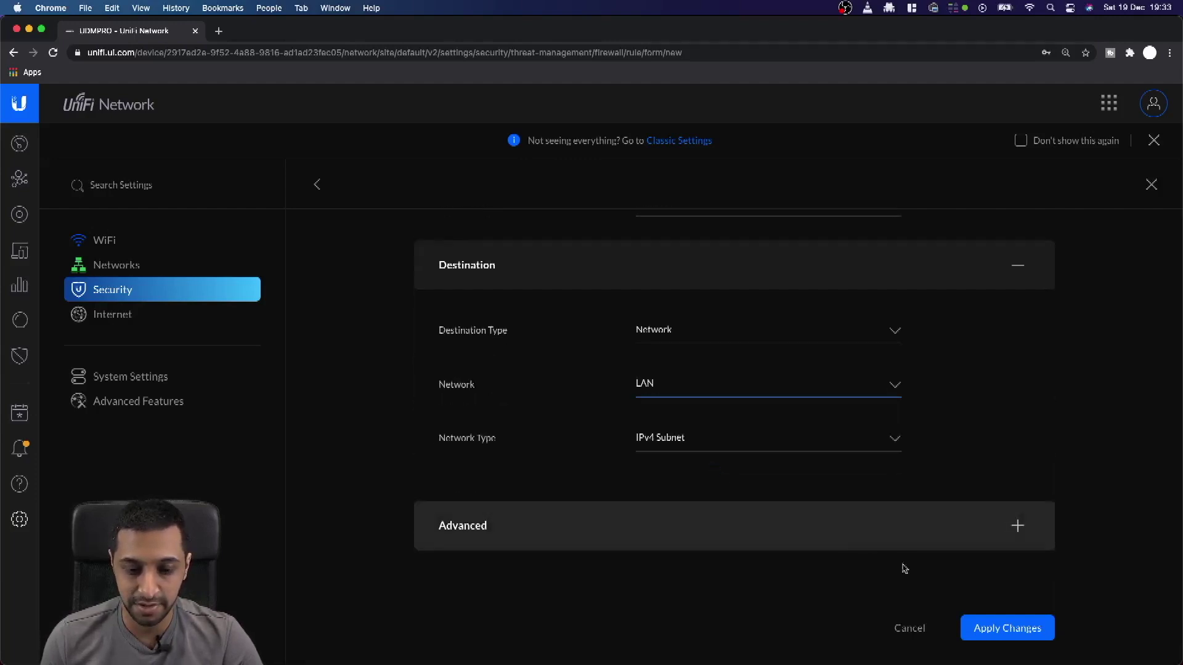
scroll(790, 517, "down", 7)
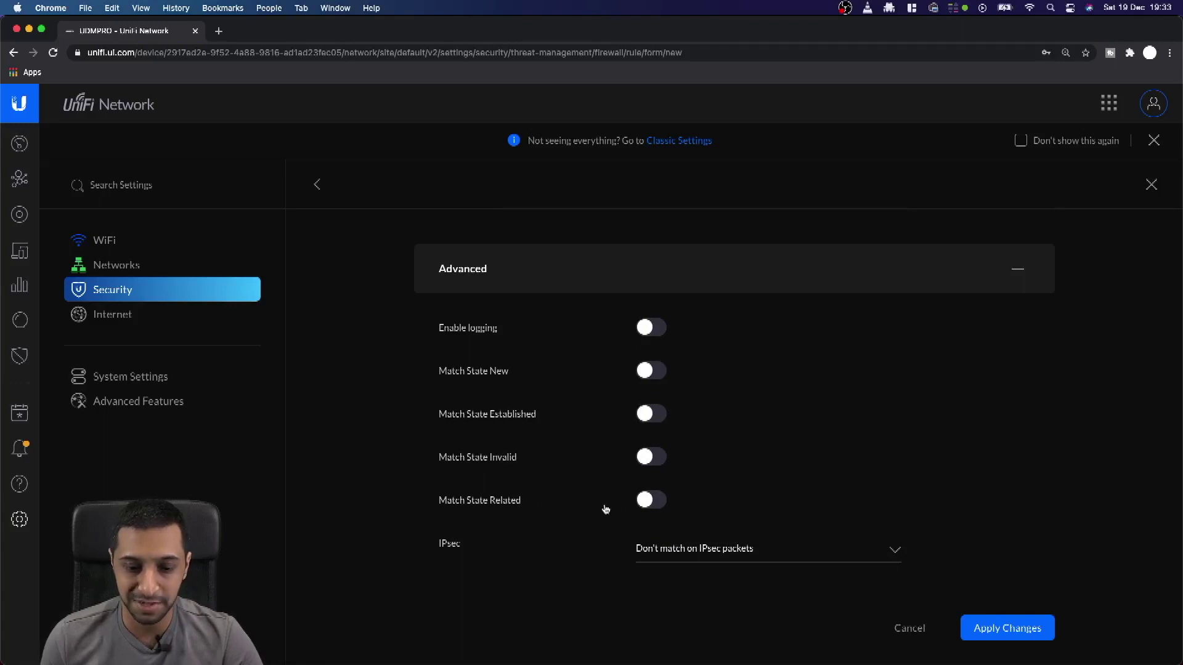
left_click(1000, 629)
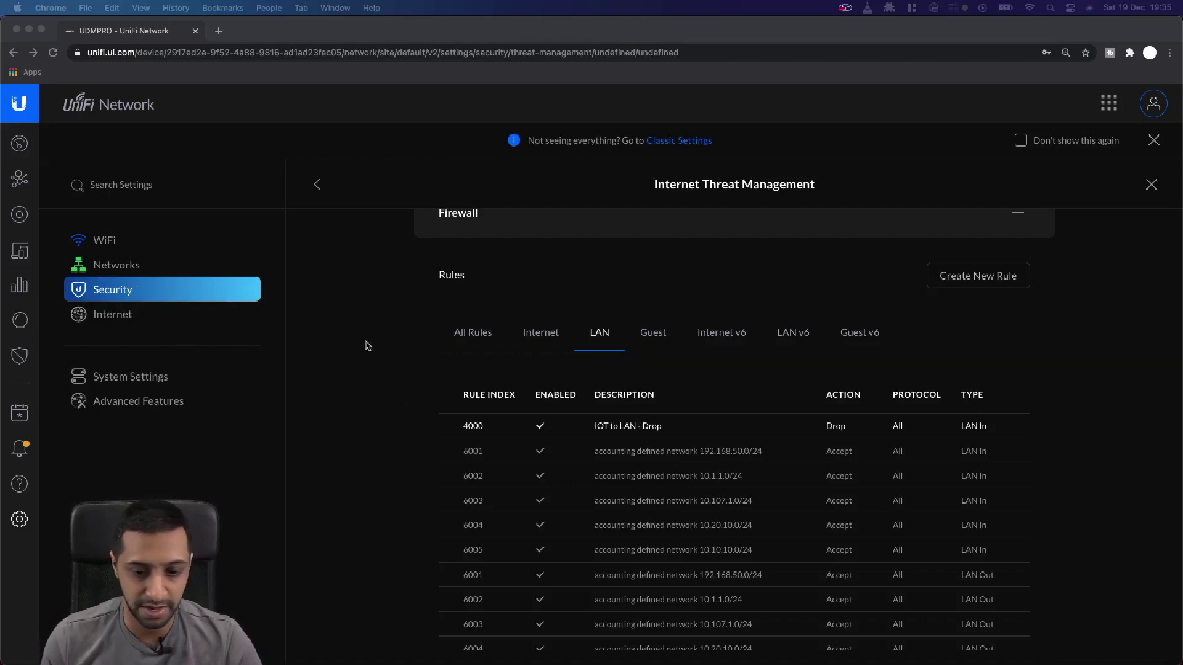
Assign the IOT (107) switch port profile to Port 8 of the US-24-250W switch, apply it, and return to the network settings.
left_click(23, 219)
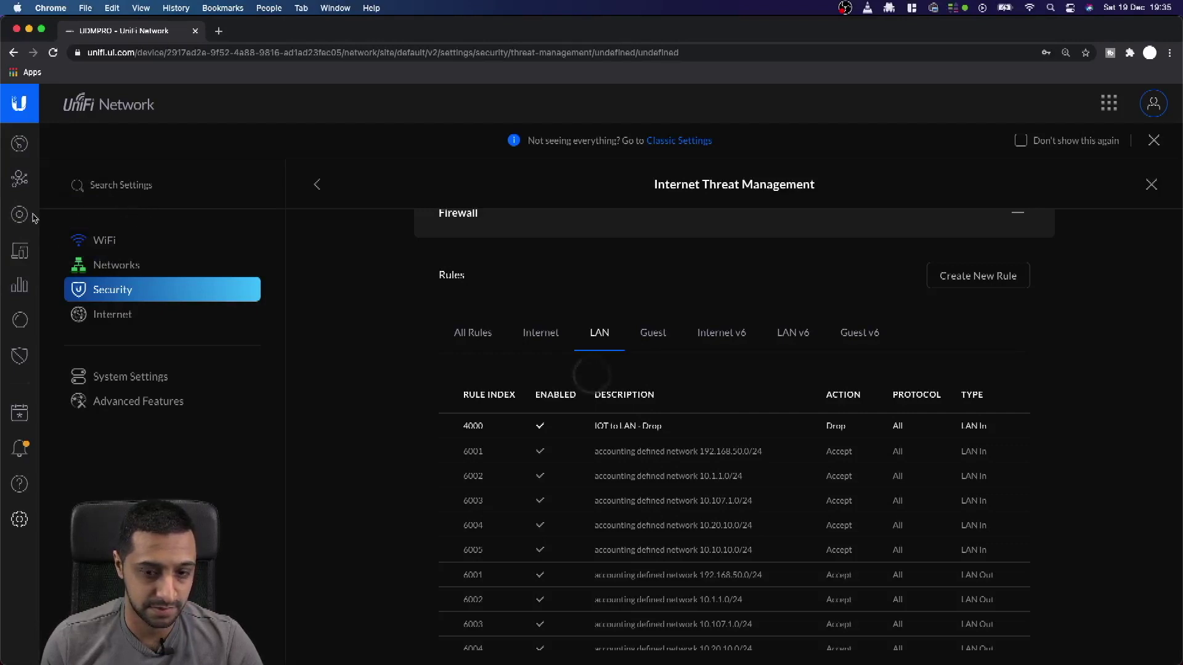
left_click(22, 216)
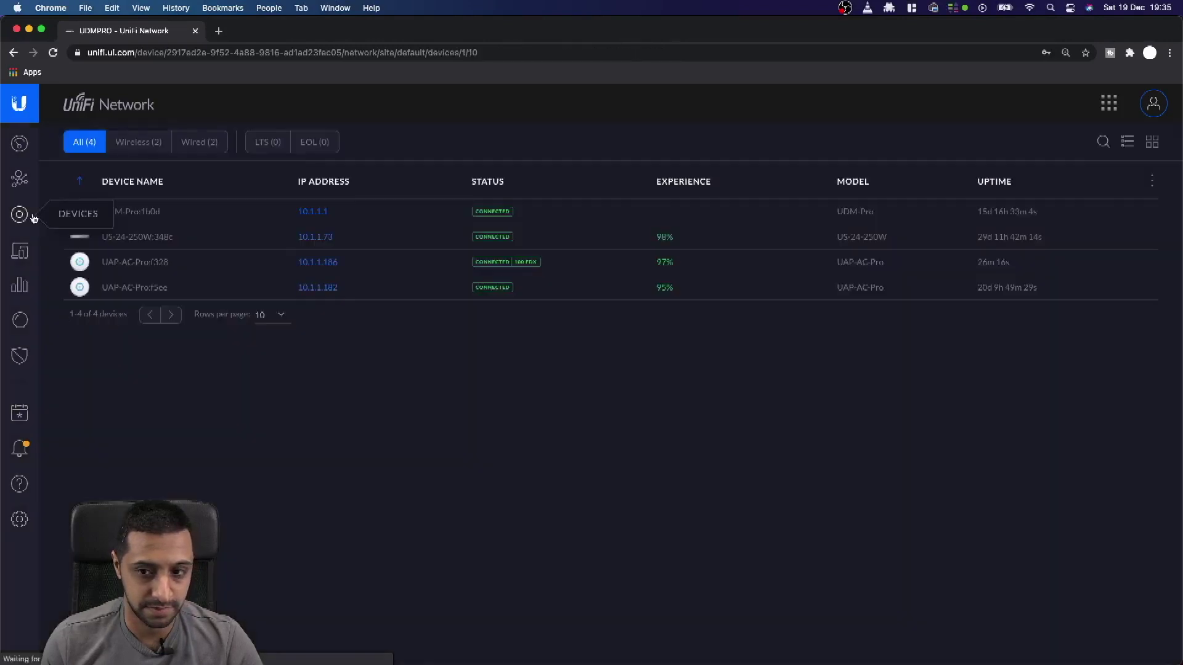
left_click(144, 240)
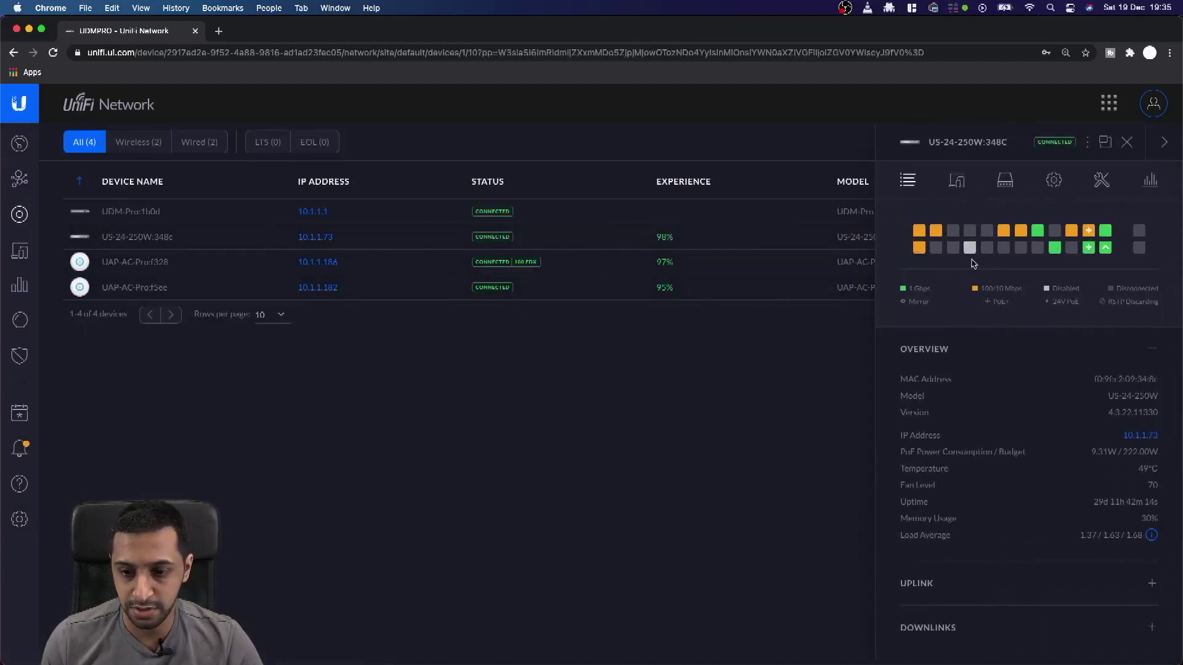
left_click(967, 248)
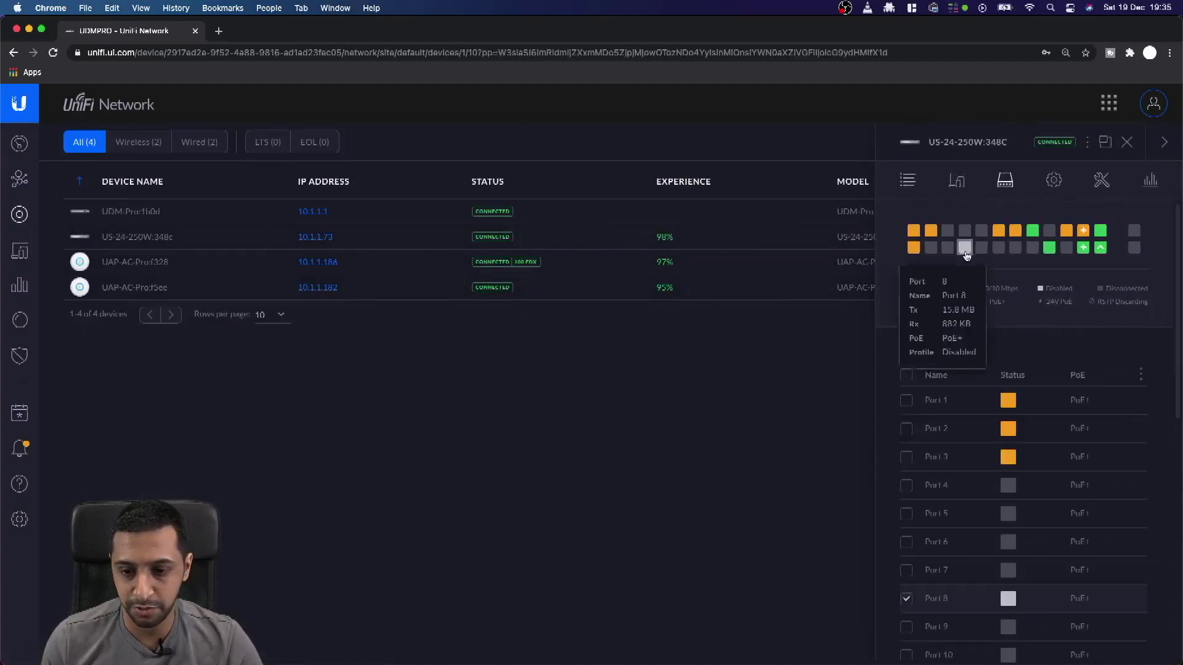
left_click(1136, 604)
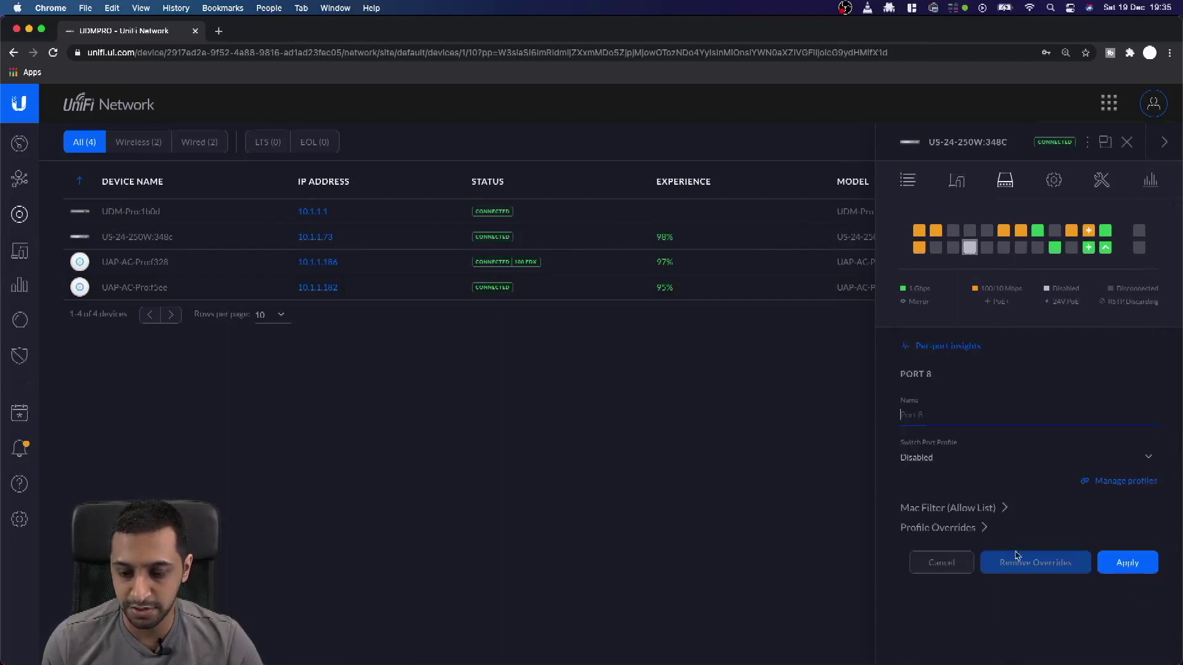
left_click(932, 467)
left_click(936, 551)
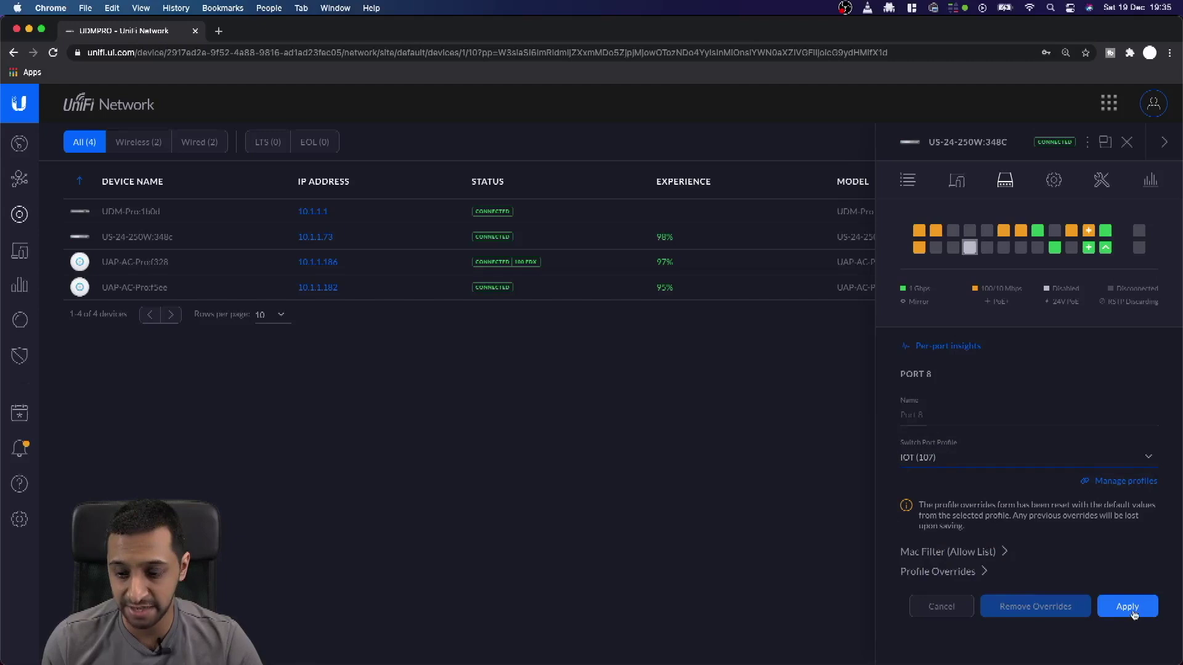
left_click(1133, 610)
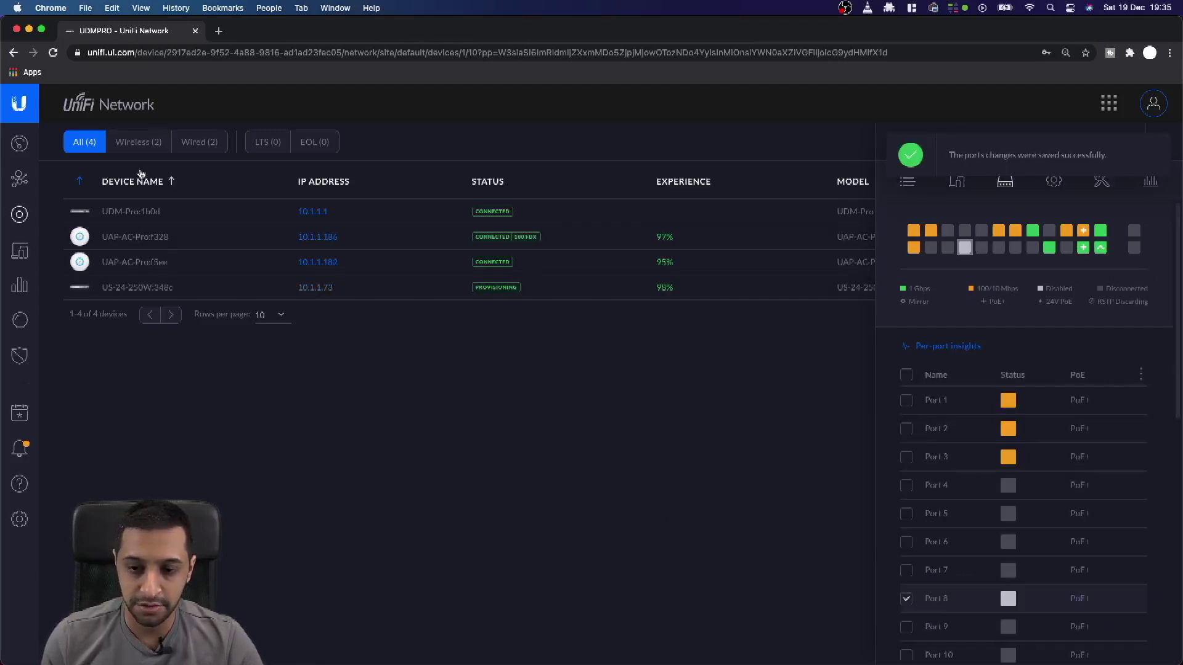
left_click(20, 519)
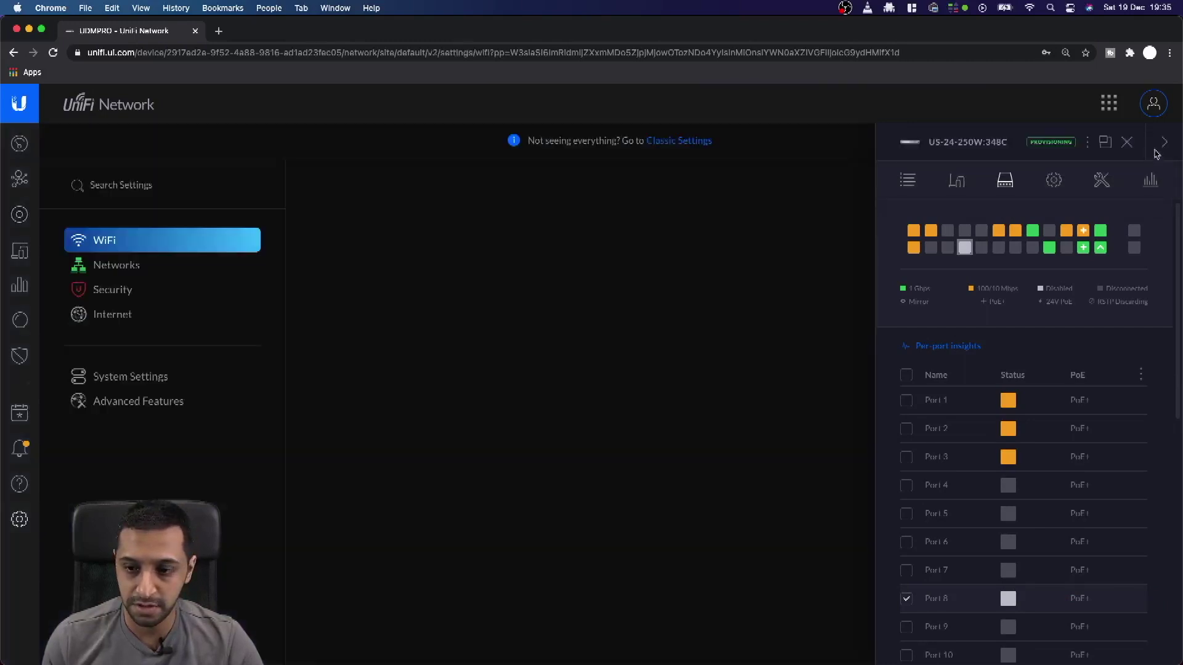
left_click(1162, 148)
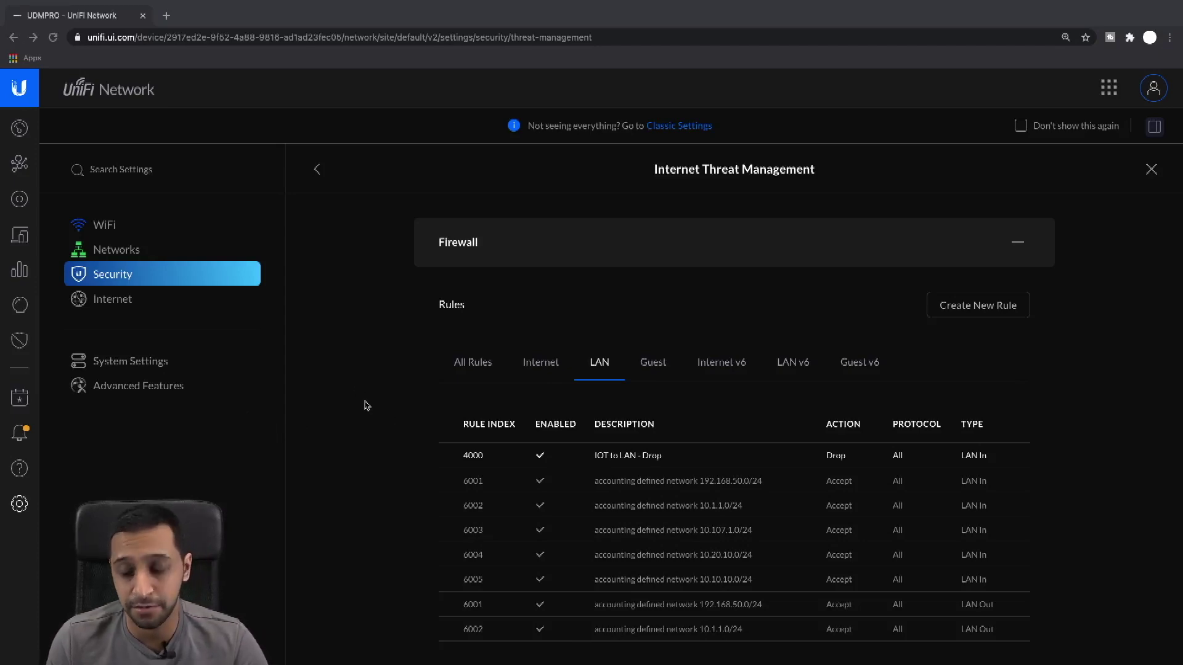
Switch to Terminal, enter ping 10.107.1.253 in the active window without running it, and activate the other window.
key("ctrl+Left")
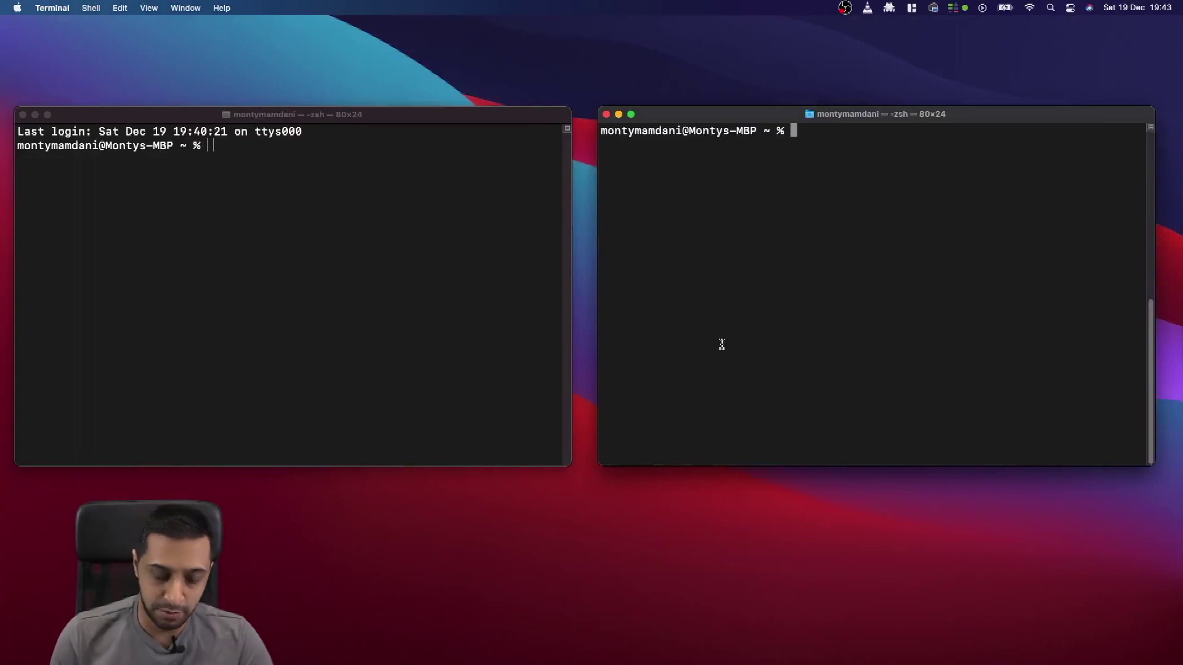
type("ping 10.107.1.253")
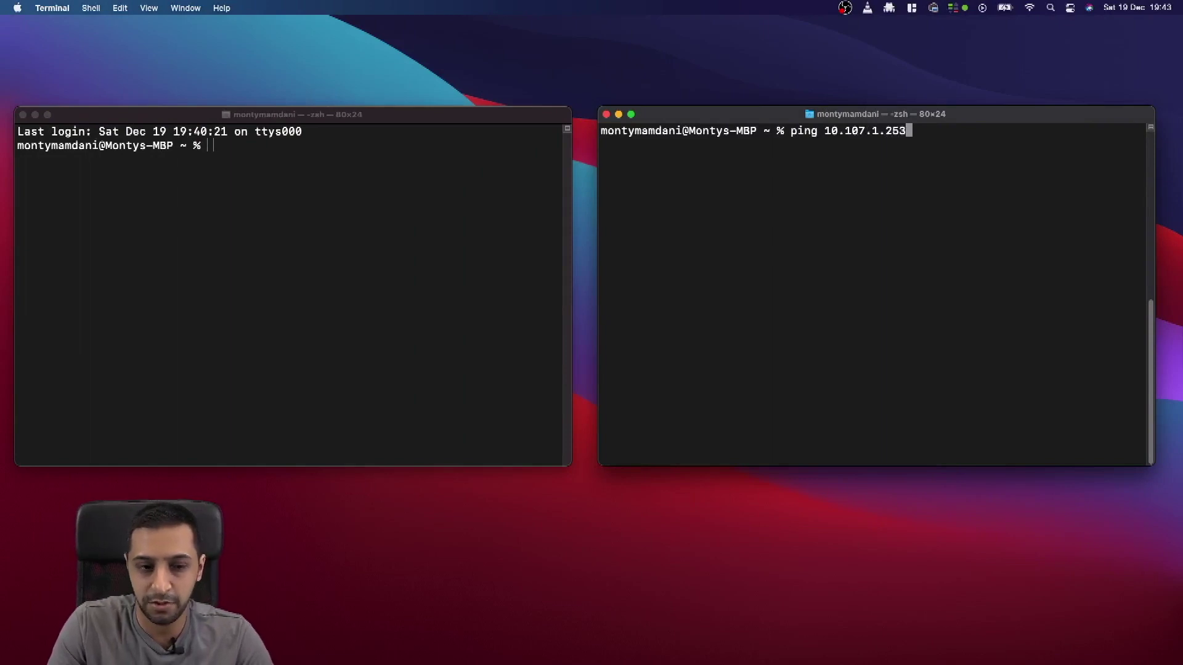
left_click(256, 269)
type("if config")
key("Return")
type("nmap --script=dns-service-discovery")
key("BackSpace")
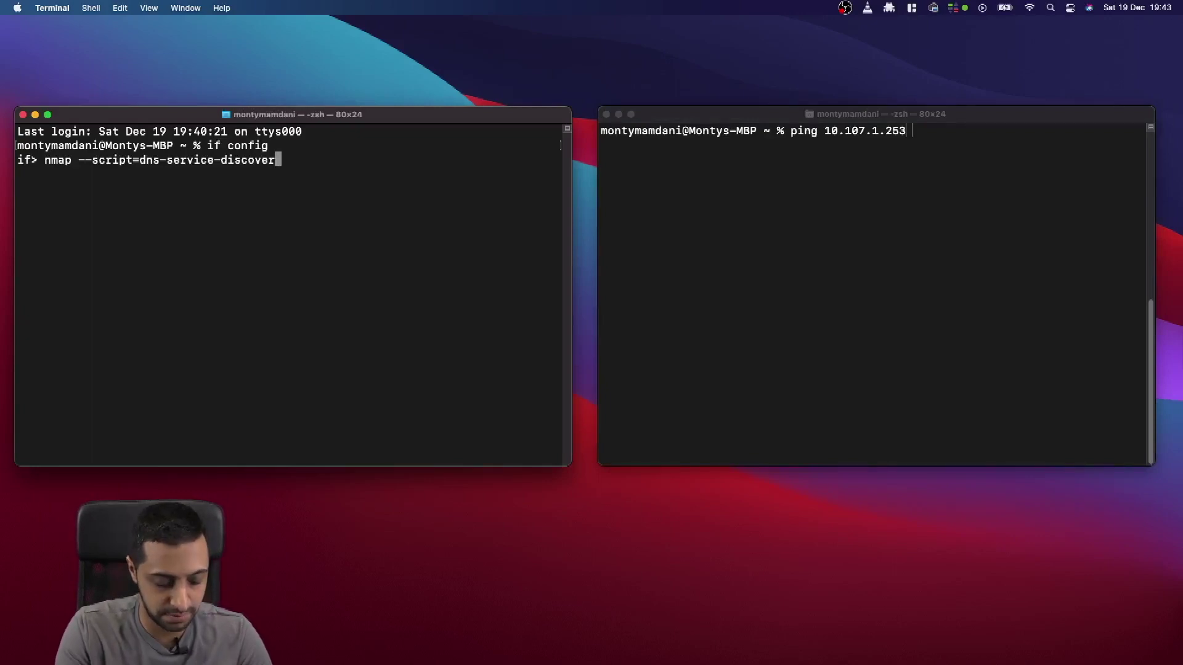
key("ctrl+c")
Run ifconfig and locate the computer's IPv4 address under the en0 interface, highlighting it in the output.
type("ifconfig")
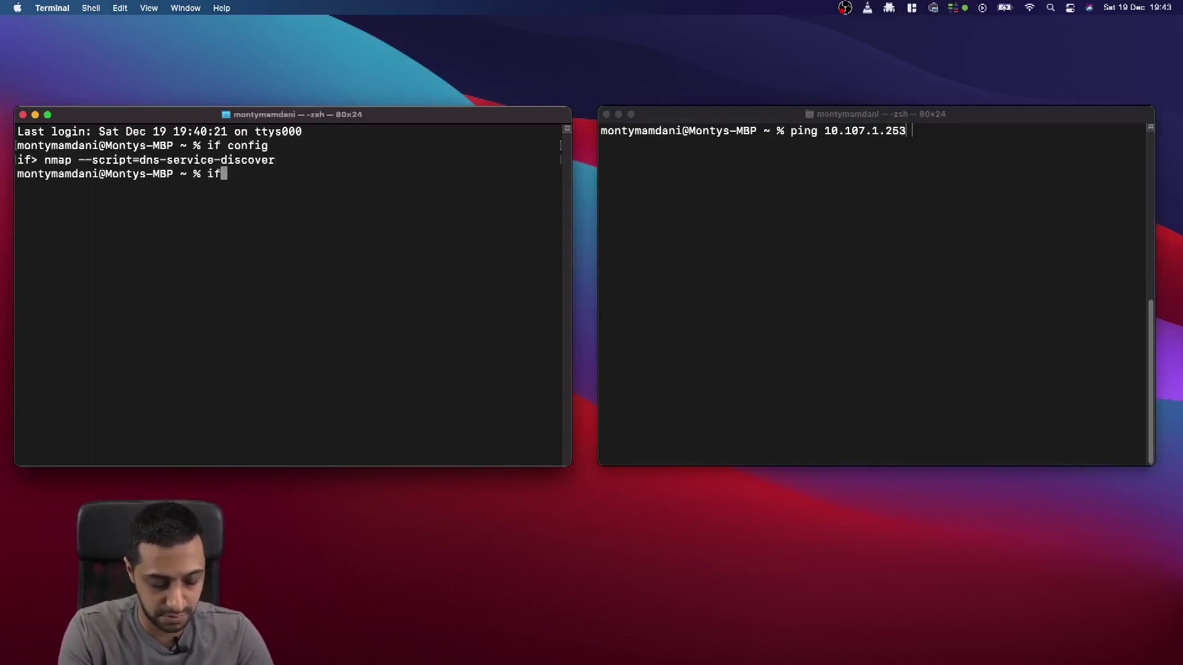
key("Return")
scroll(205, 174, "up", 20)
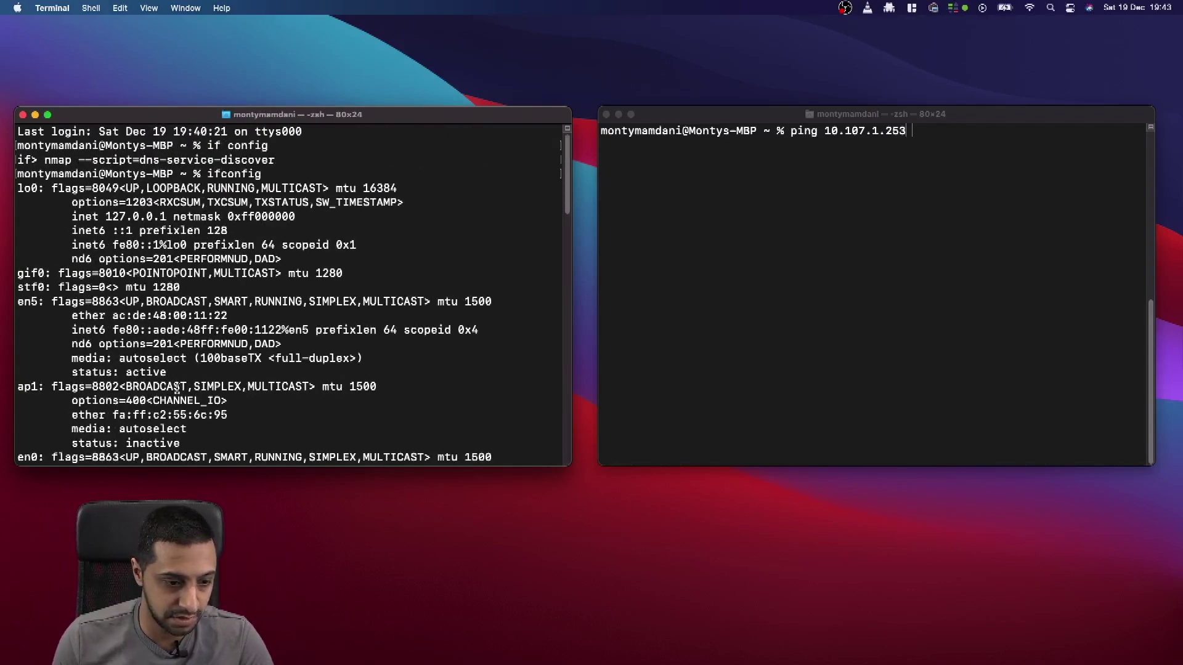
scroll(177, 397, "down", 1)
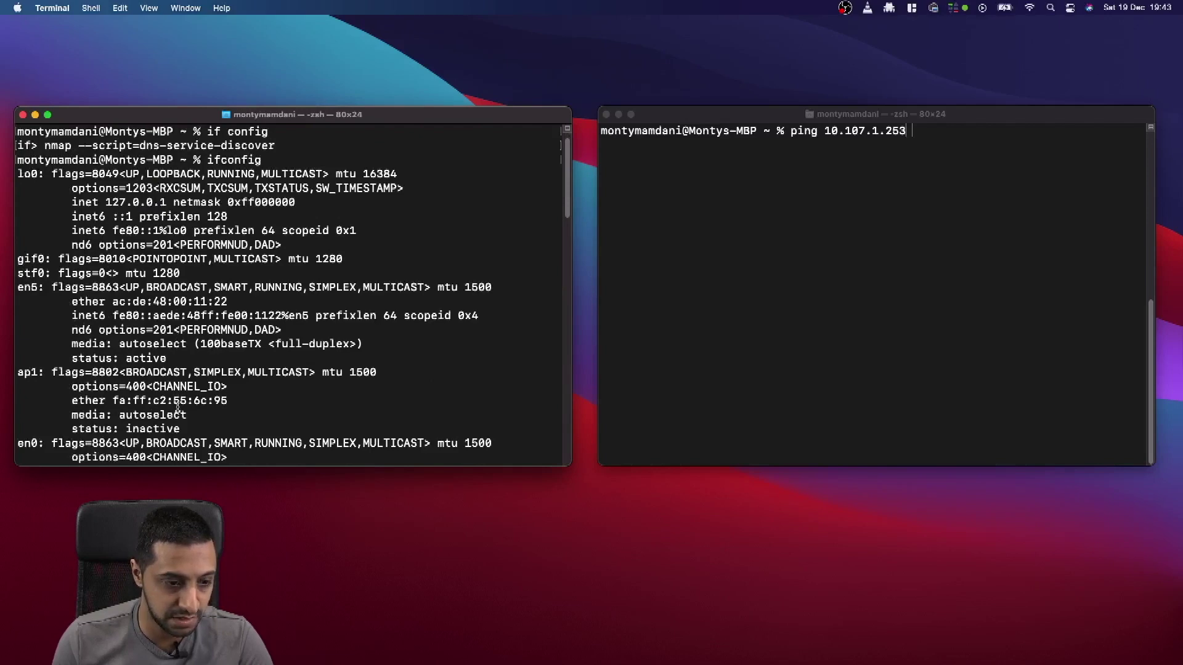
scroll(178, 406, "down", 10)
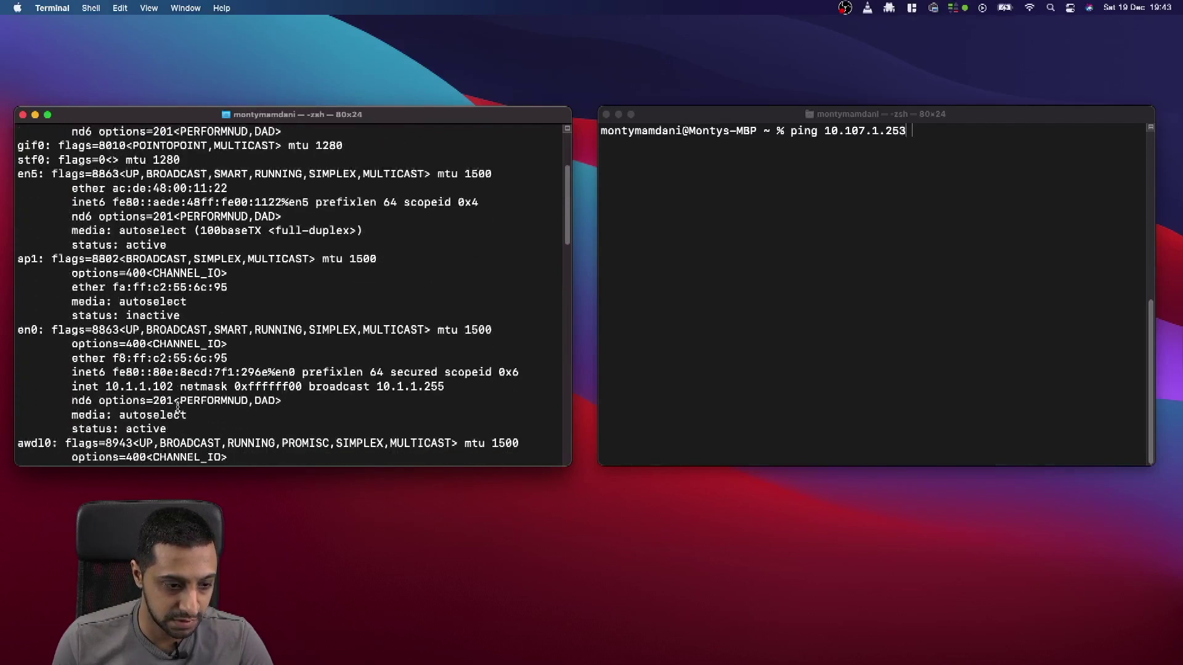
left_click_drag(106, 358, 170, 359)
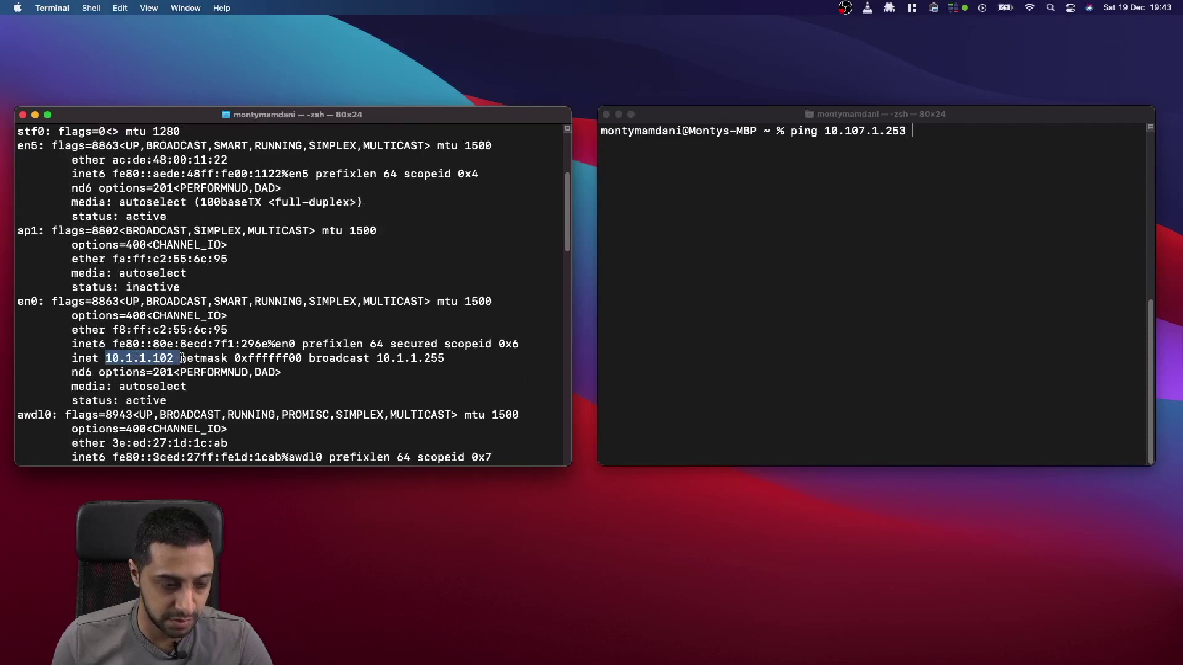
Run the prepared ping to 10.107.1.253 to test reaching the IOT network from the LAN, and stop it after several requests.
left_click(806, 213)
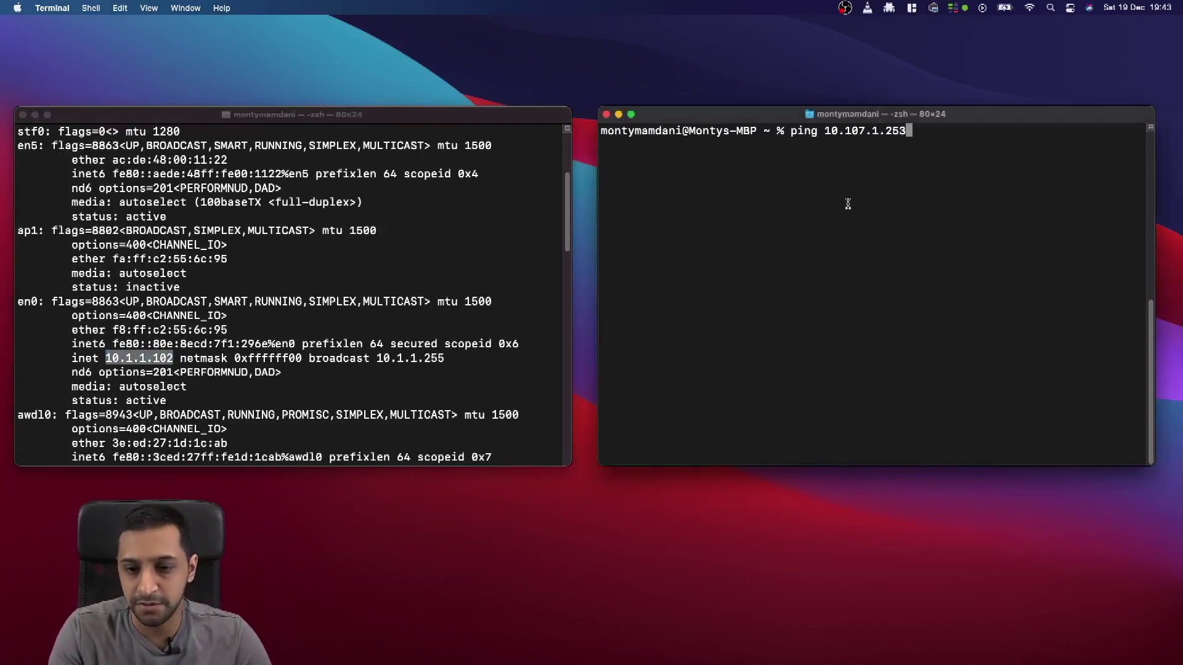
key("Return")
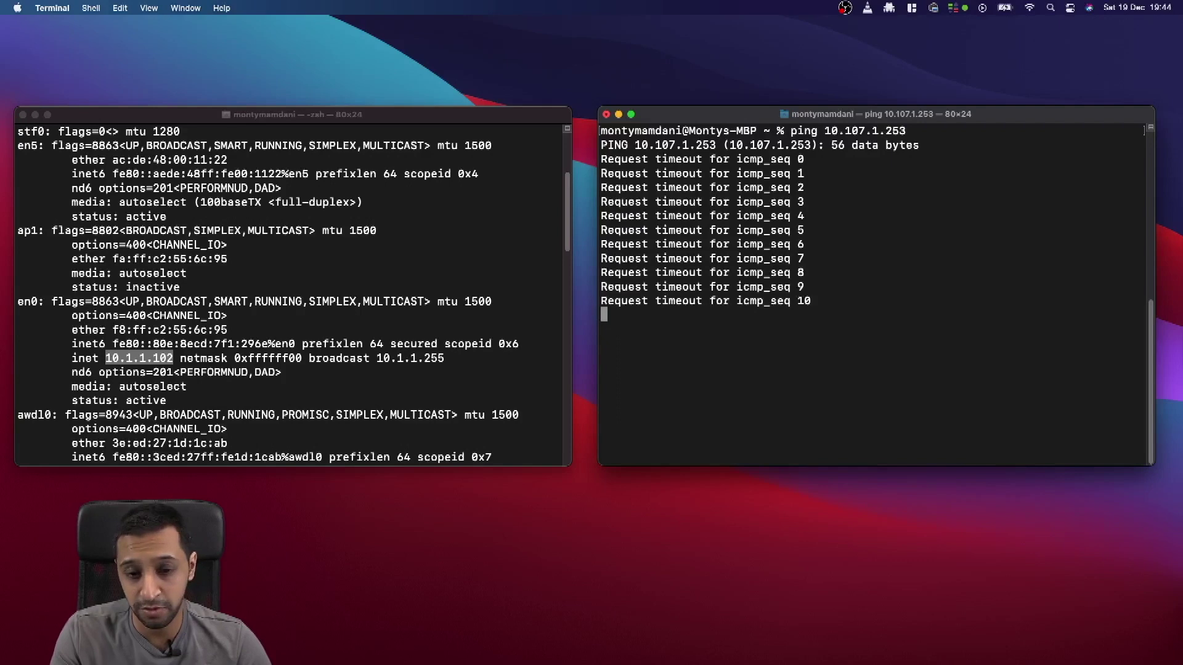
key("ctrl+c")
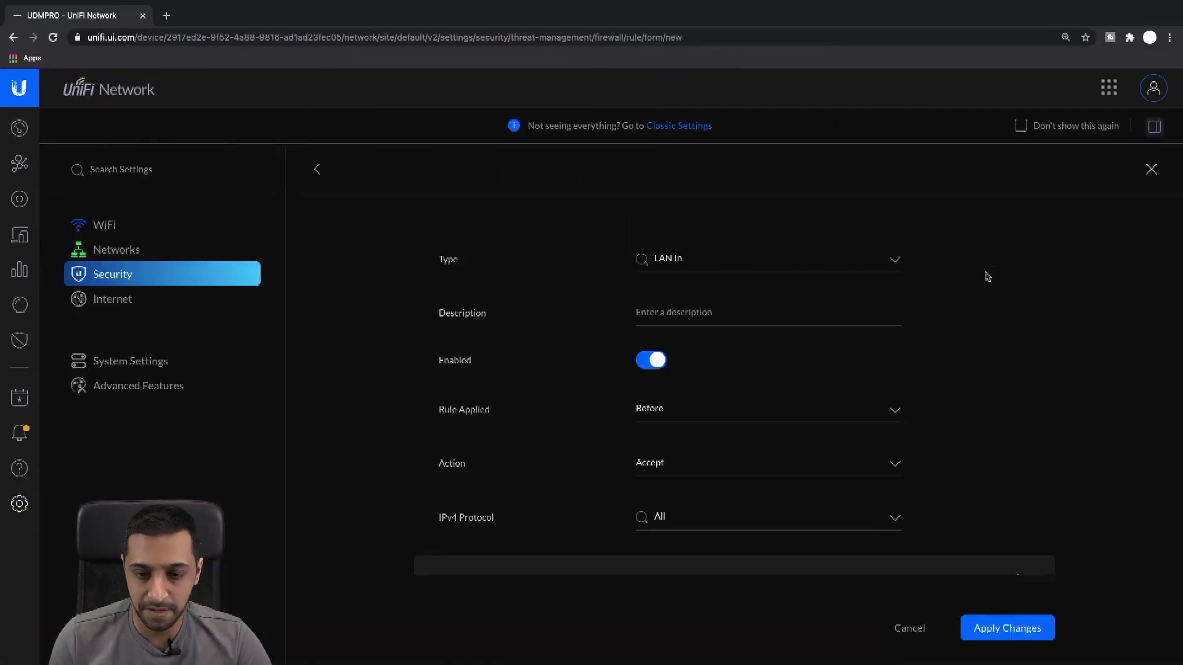
Set the new firewall rule's type to LAN In and its description to "IOT to LAN Established or Related", correcting the spelling.
left_click(760, 258)
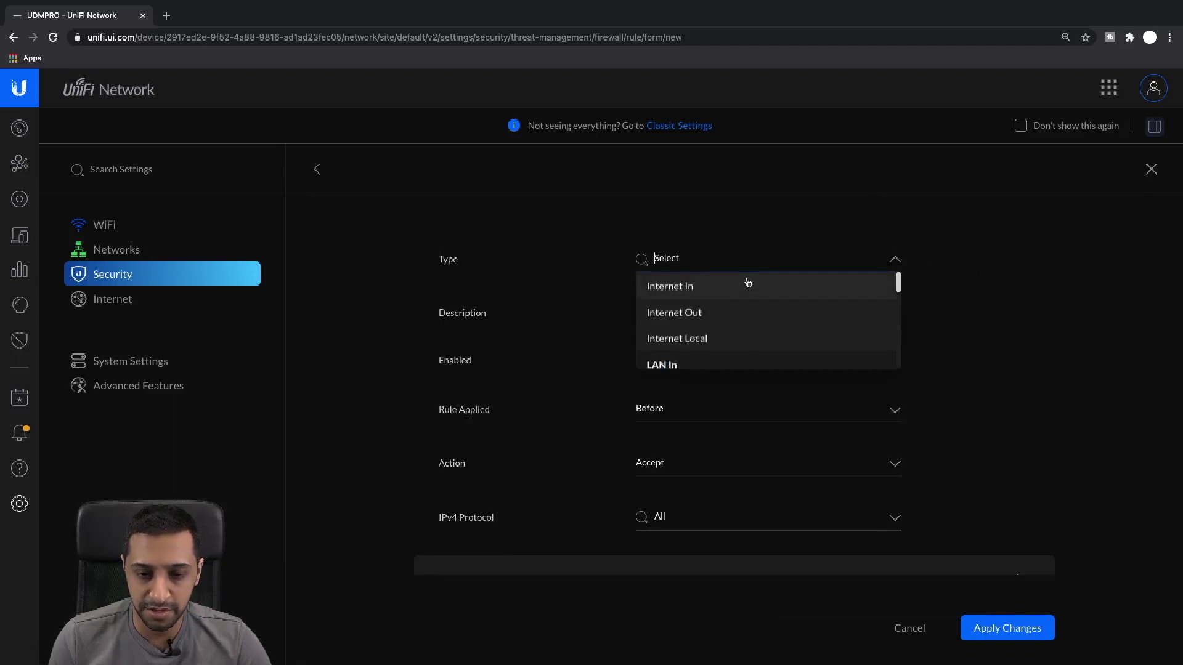
left_click(710, 366)
left_click(680, 313)
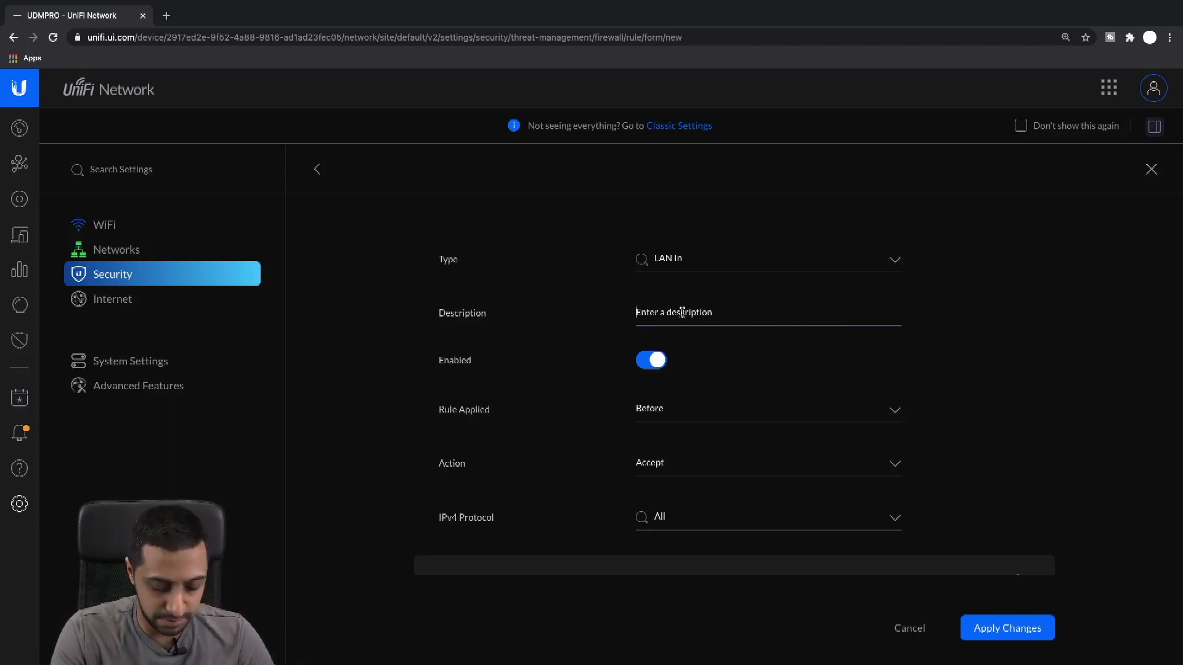
type("IOT to LAN")
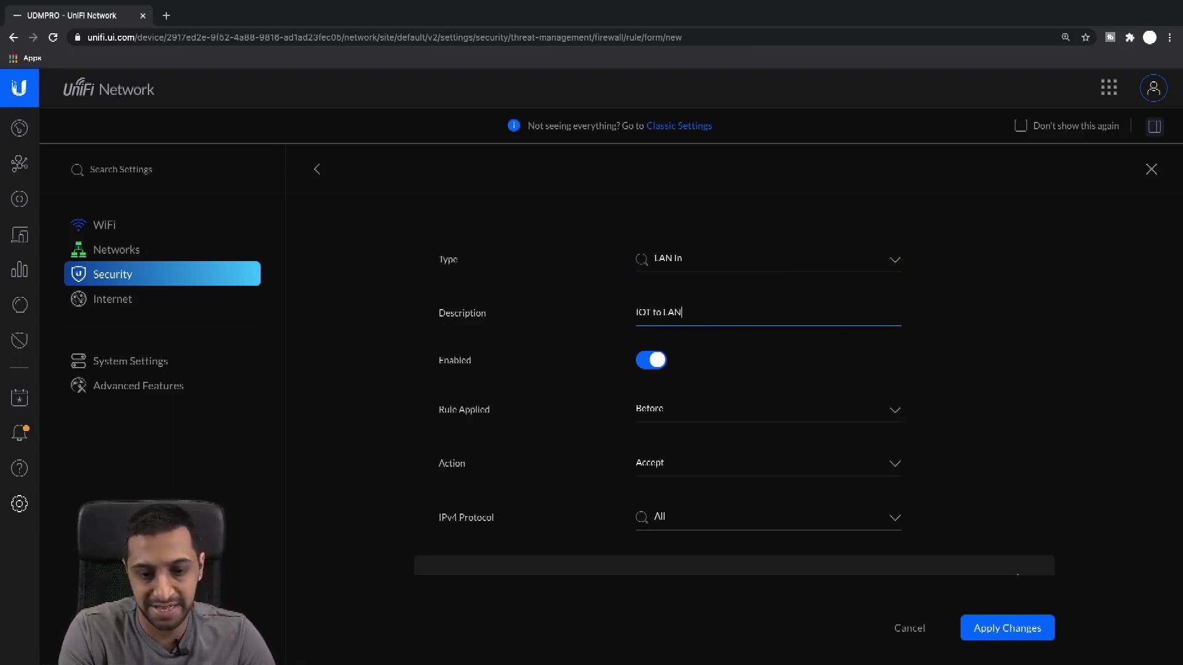
type(" Establised or Related")
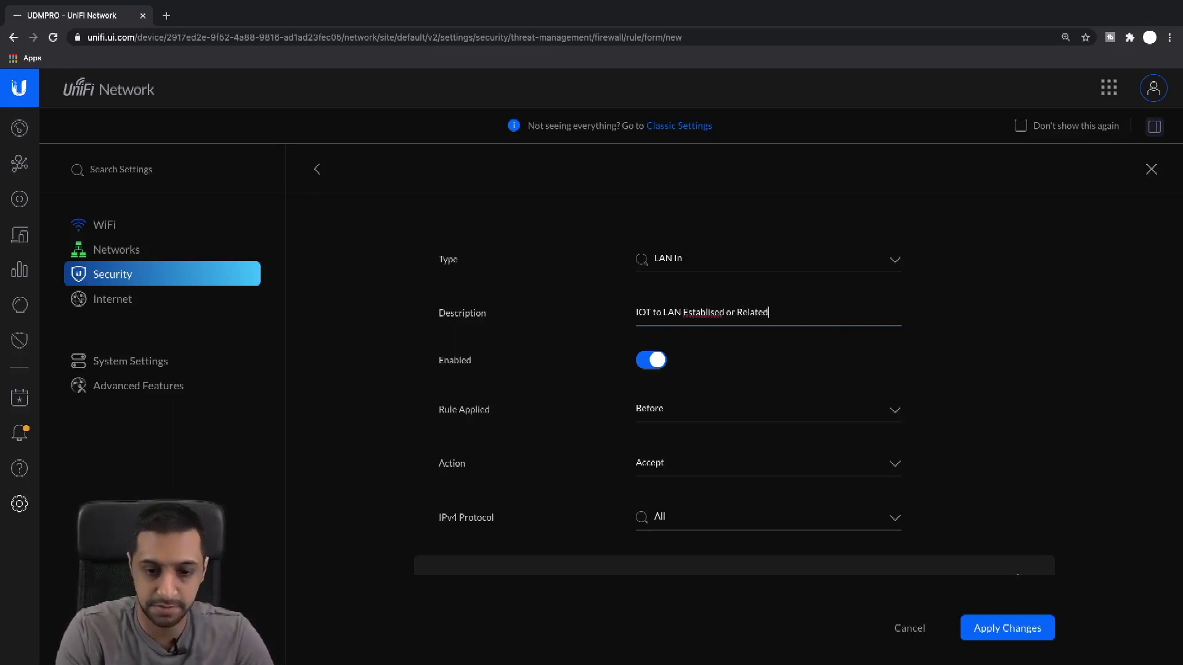
right_click(699, 312)
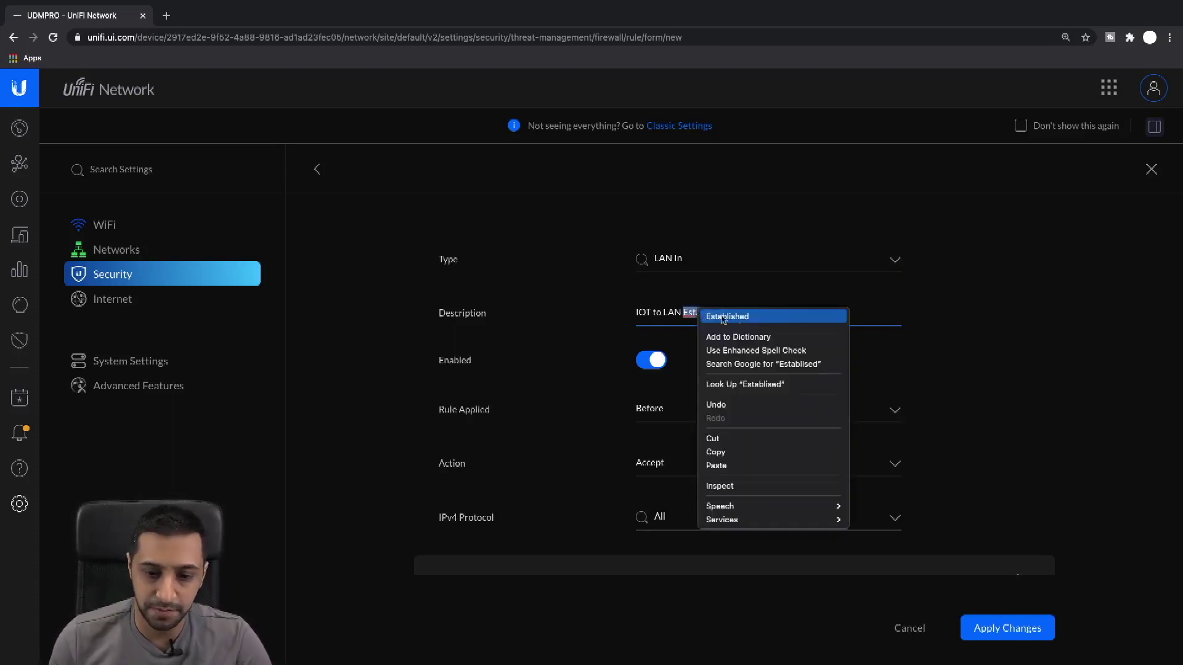
left_click(722, 319)
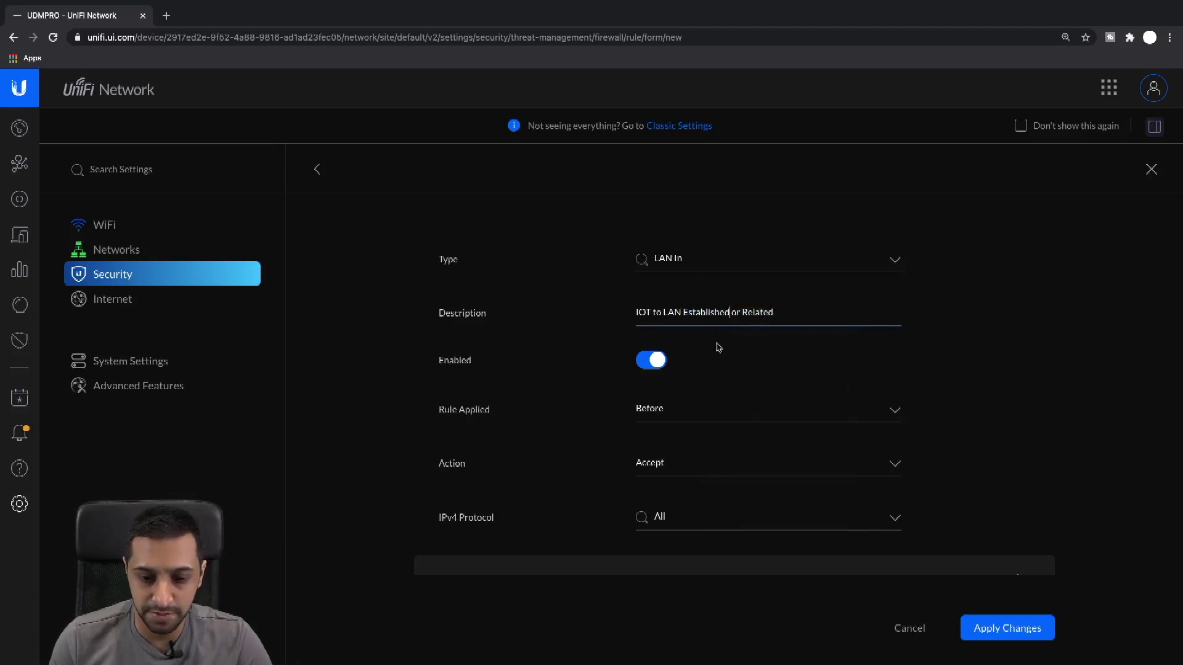
Keep the rule applied Before with action Accept, and set its source type to Network with IOT as the source network.
scroll(674, 440, "down", 1)
scroll(643, 423, "down", 1)
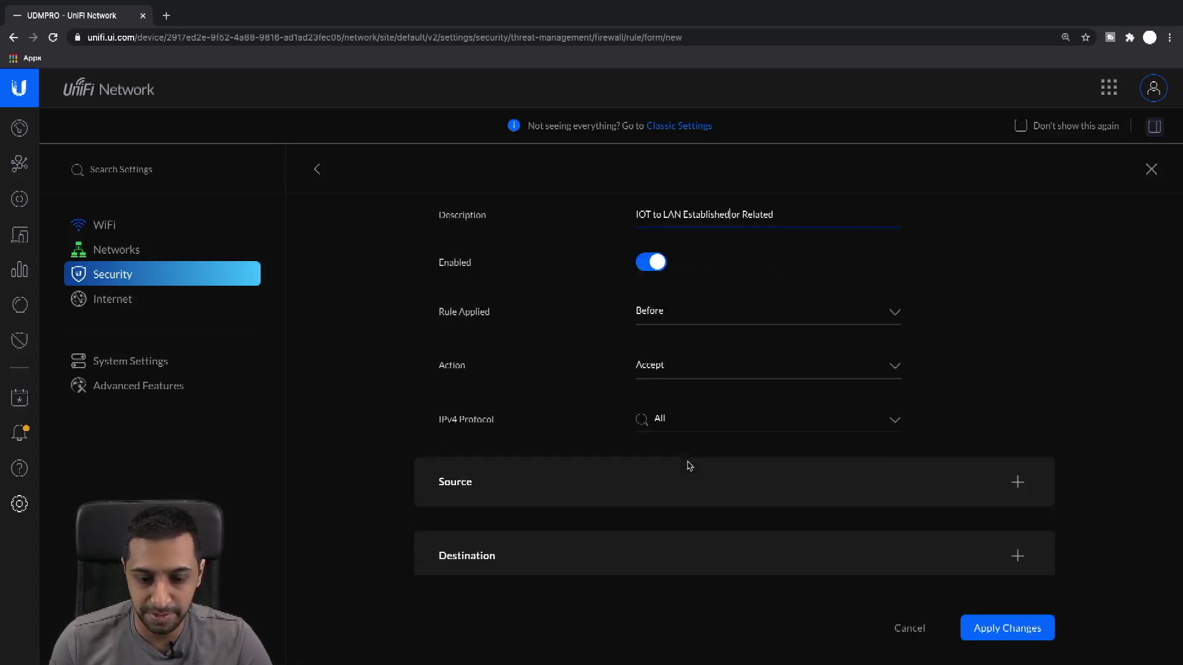
scroll(708, 380, "up", 1)
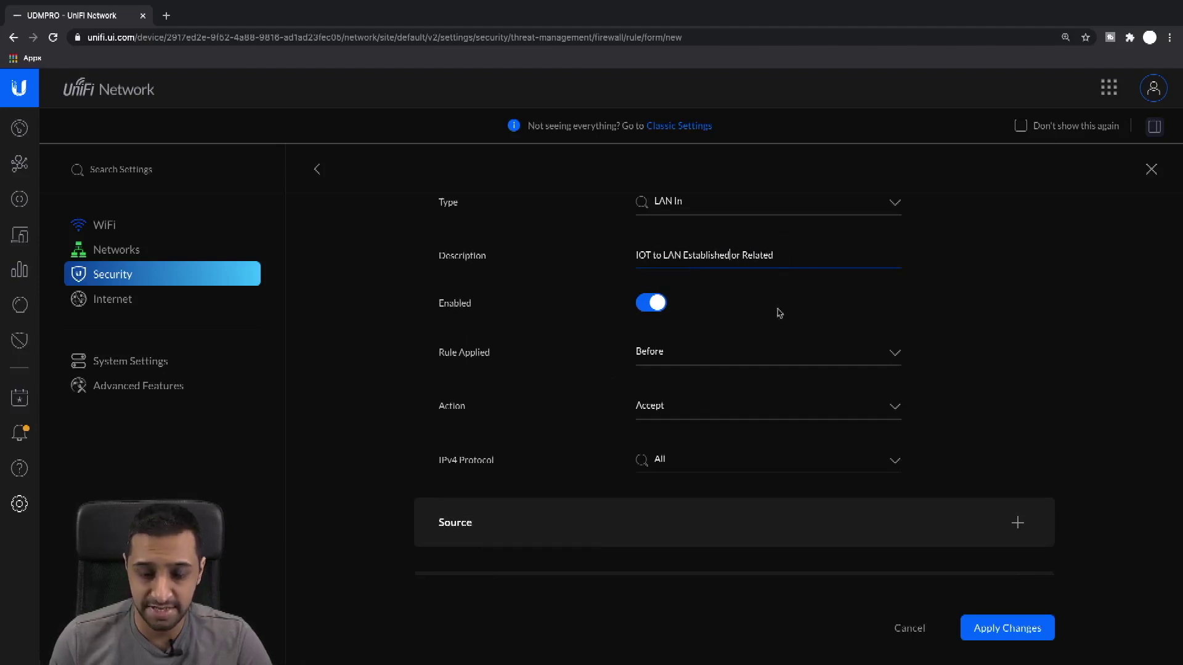
scroll(684, 423, "down", 2)
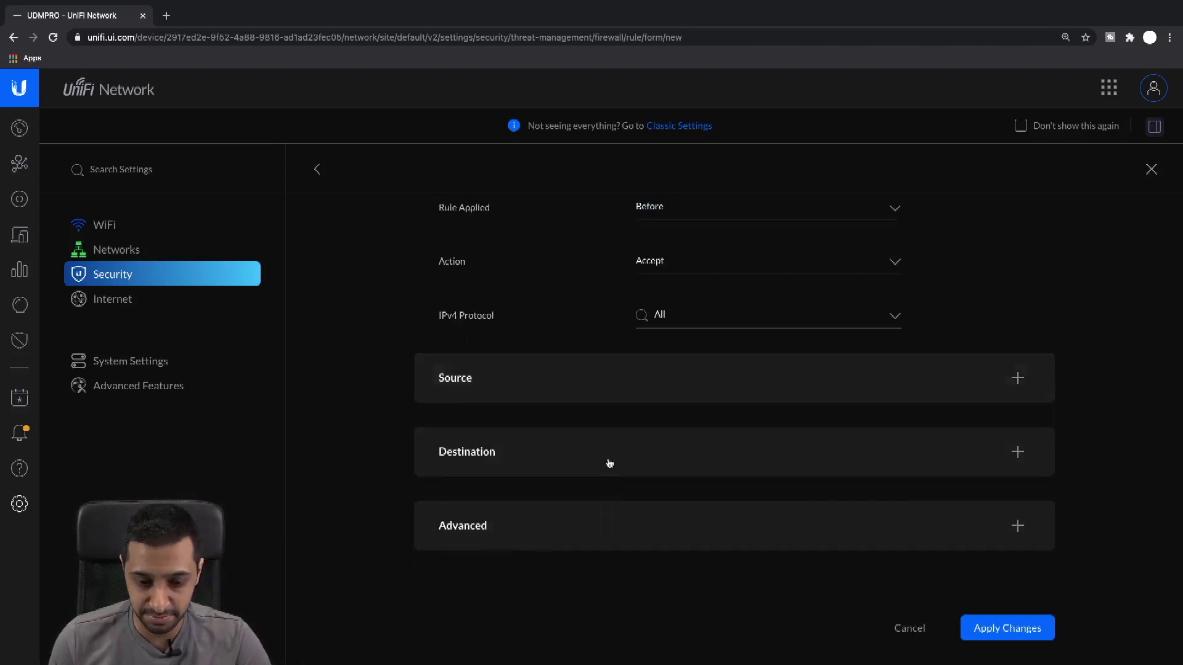
left_click(616, 391)
left_click(684, 454)
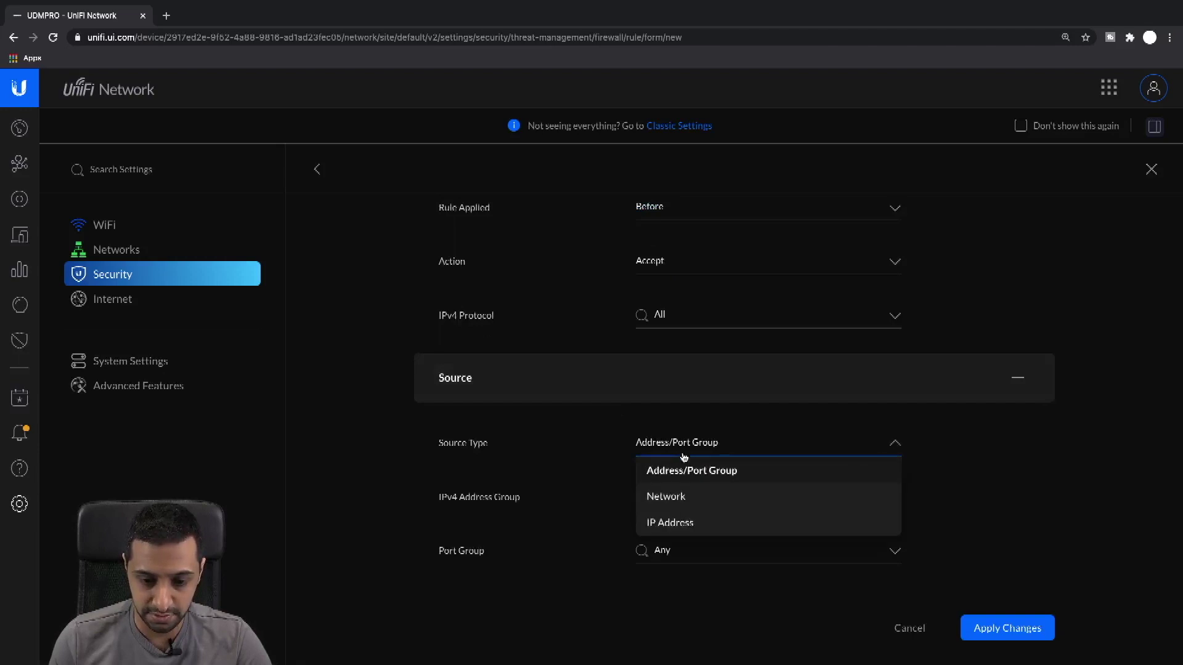
left_click(690, 498)
left_click(673, 501)
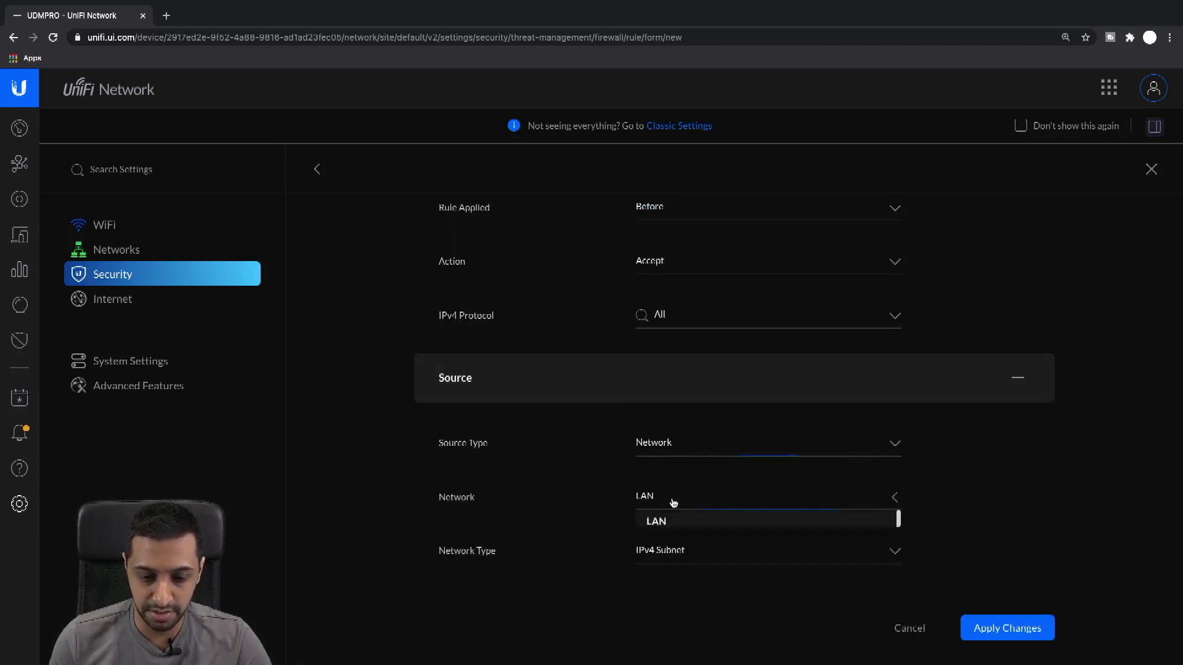
scroll(690, 553, "down", 3)
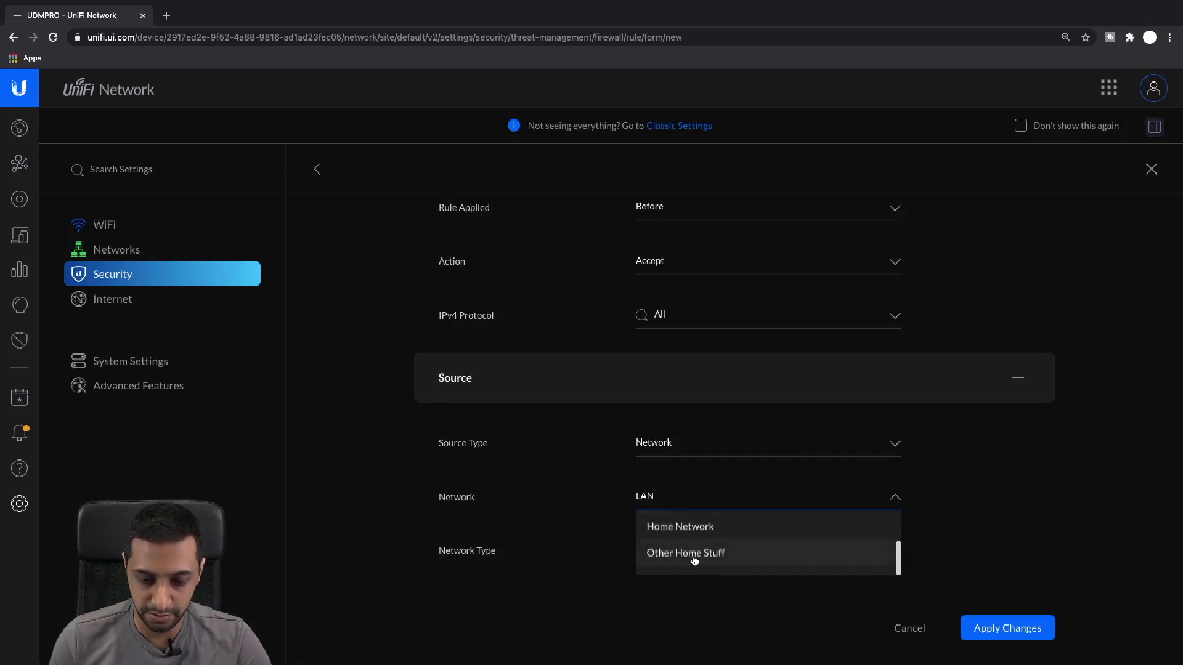
scroll(693, 555, "up", 3)
scroll(692, 553, "down", 3)
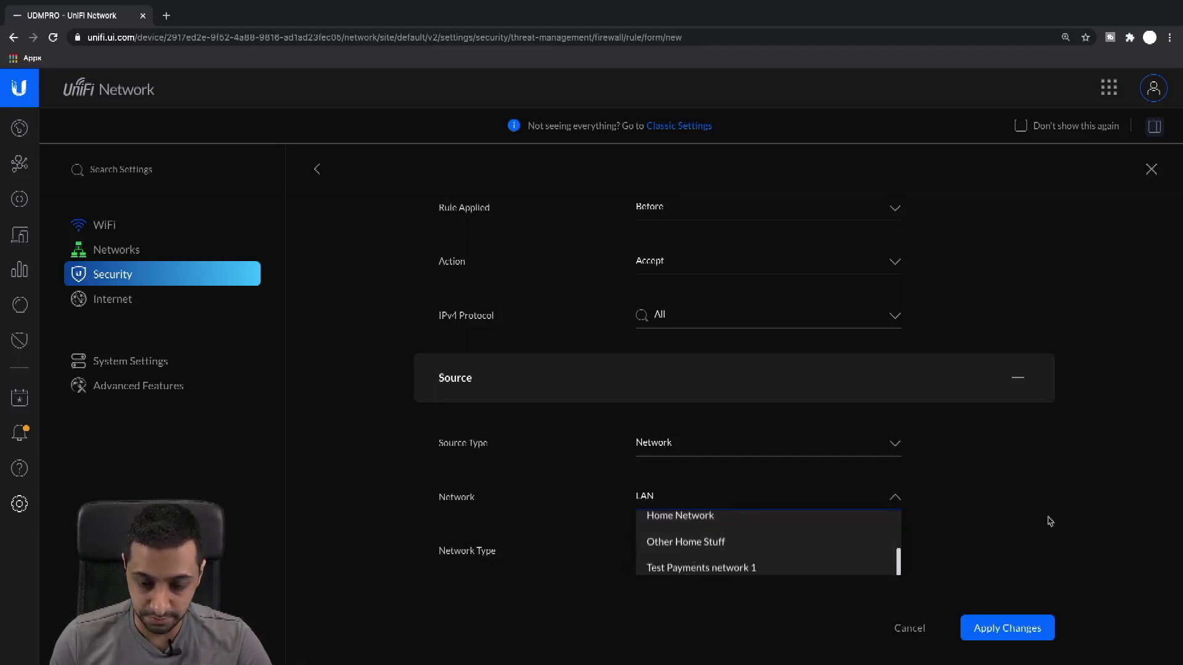
scroll(1048, 518, "down", 4)
left_click(725, 381)
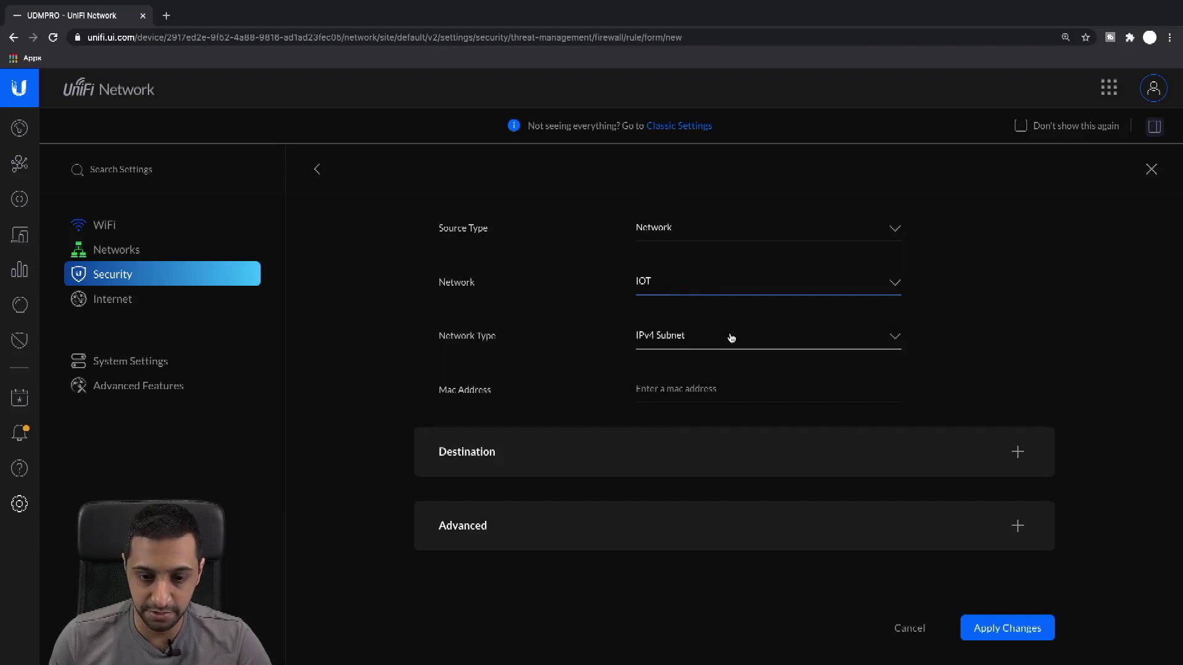
Set the rule's destination type to Network with LAN as the destination network, keeping the network type as IPv4 Subnet.
left_click(647, 462)
scroll(707, 528, "down", 3)
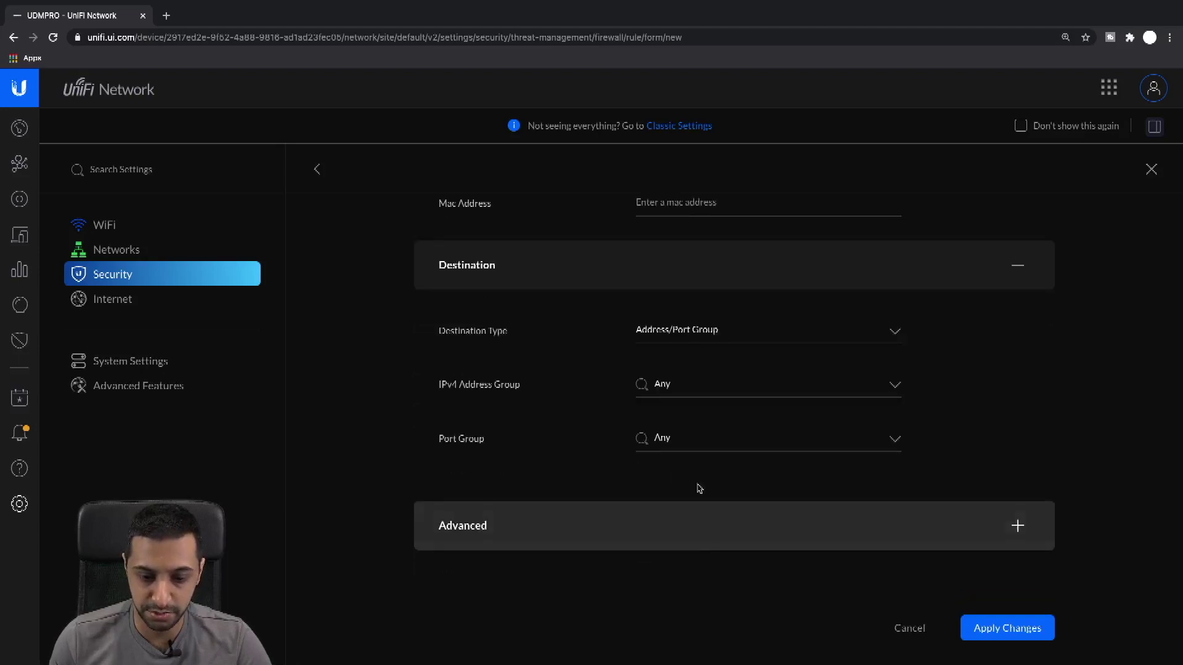
left_click(686, 336)
left_click(688, 382)
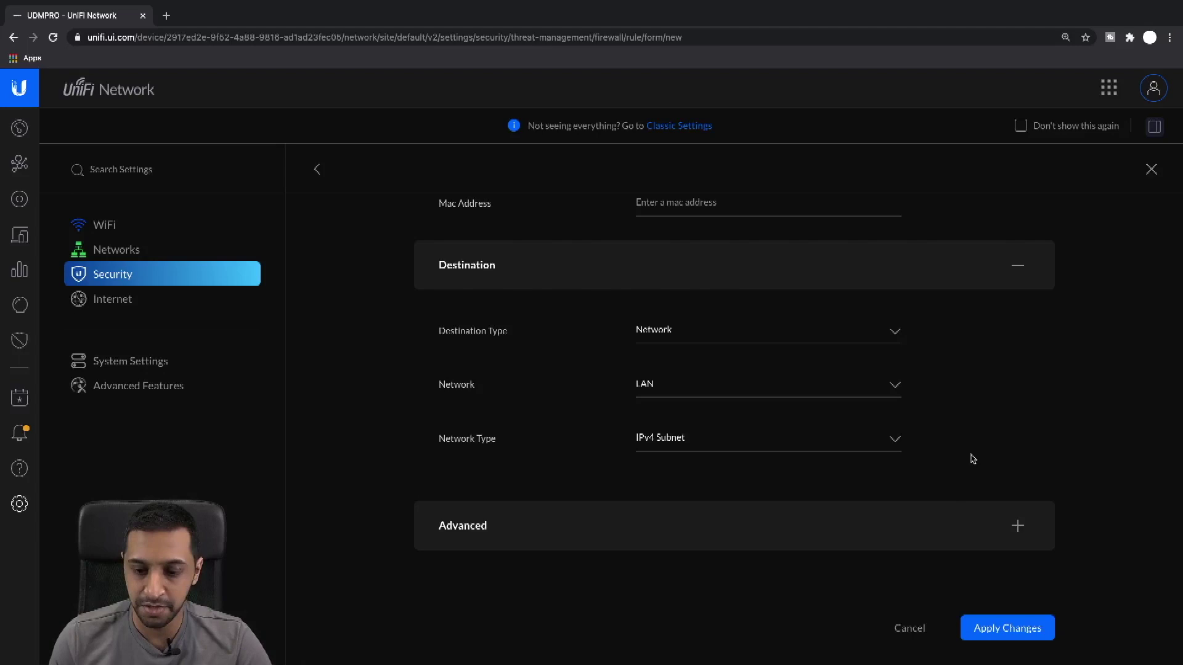
Enable Match State Established and Match State Related in the rule's advanced options, and apply the changes.
left_click(1017, 526)
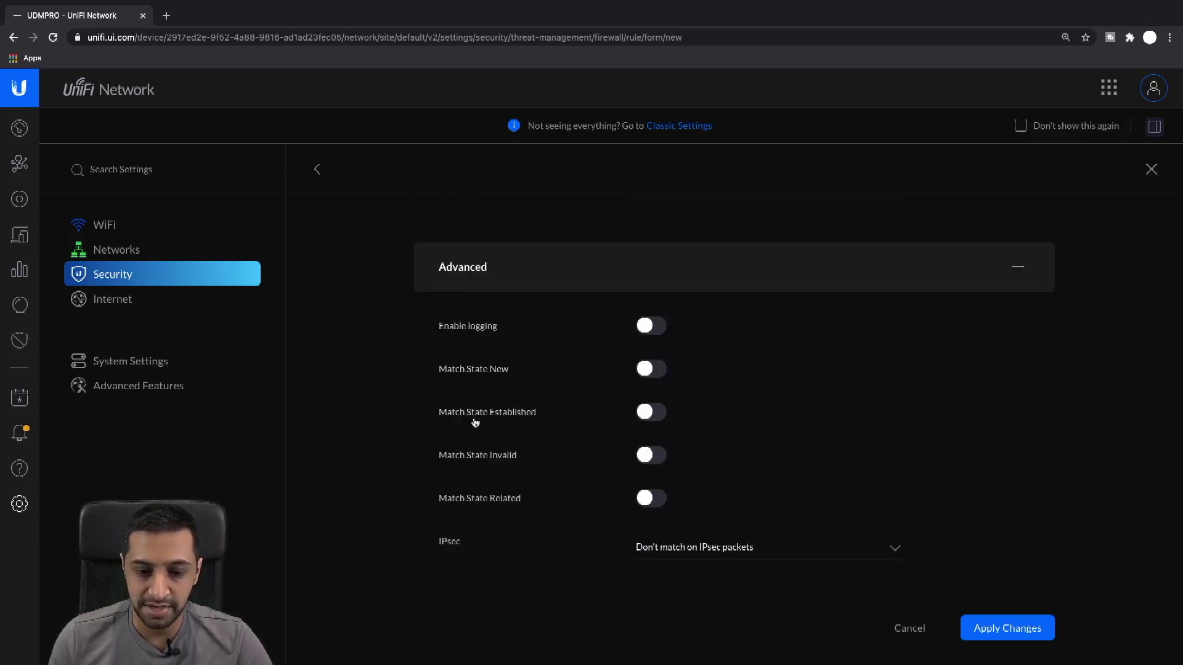
left_click(654, 411)
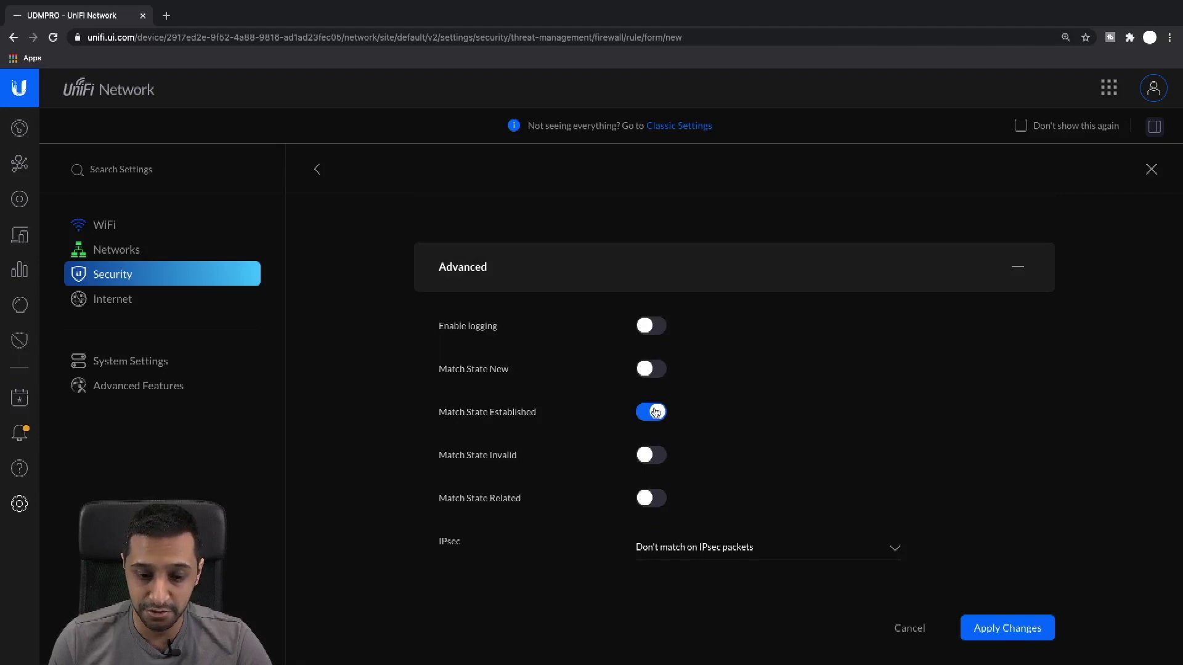
left_click(651, 503)
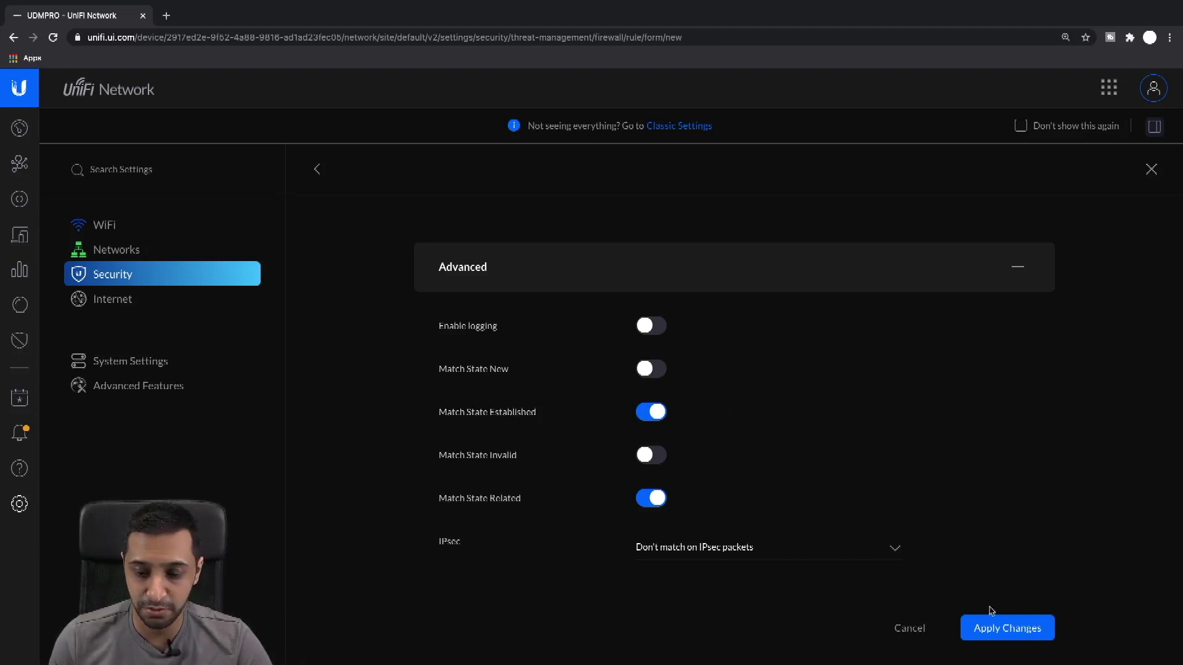
left_click(1011, 629)
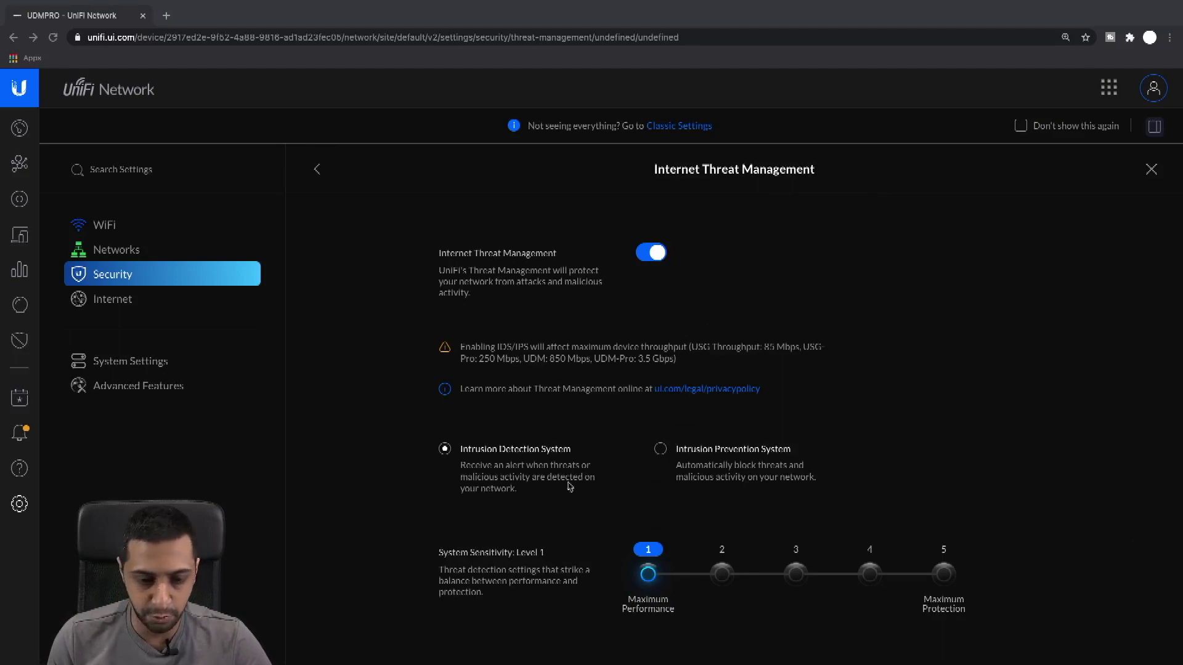
Open the firewall's LAN rules list to check the order of the IOT to LAN rules.
scroll(417, 460, "down", 5)
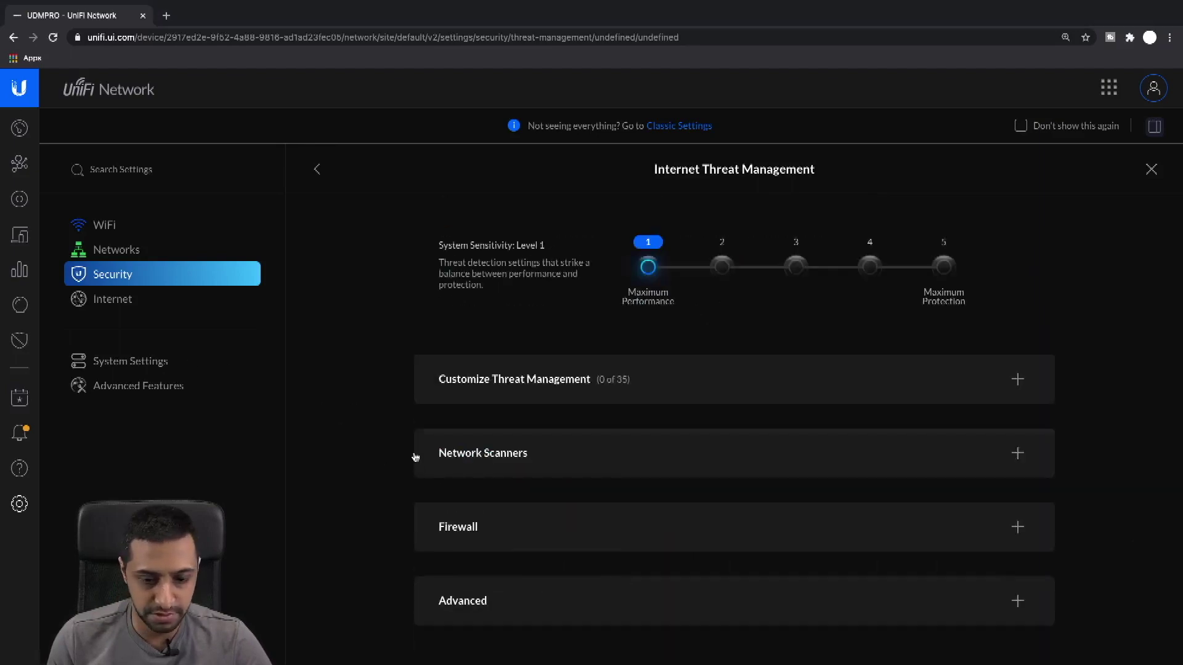
left_click(542, 531)
scroll(576, 489, "down", 10)
scroll(598, 314, "up", 3)
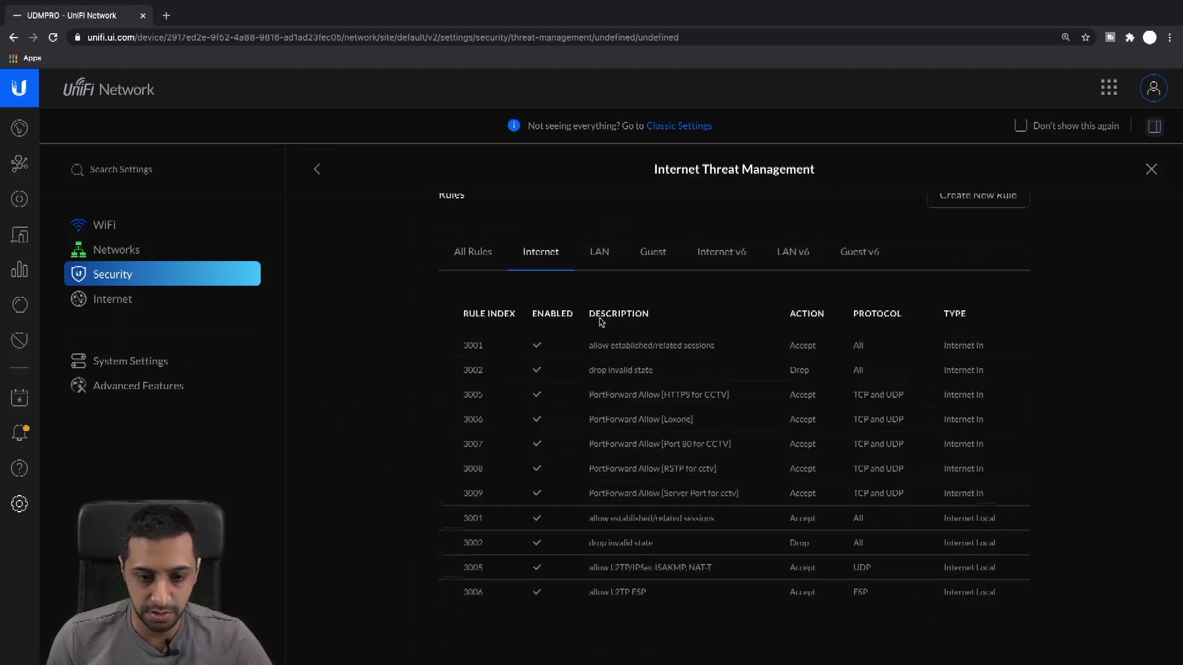
left_click(600, 264)
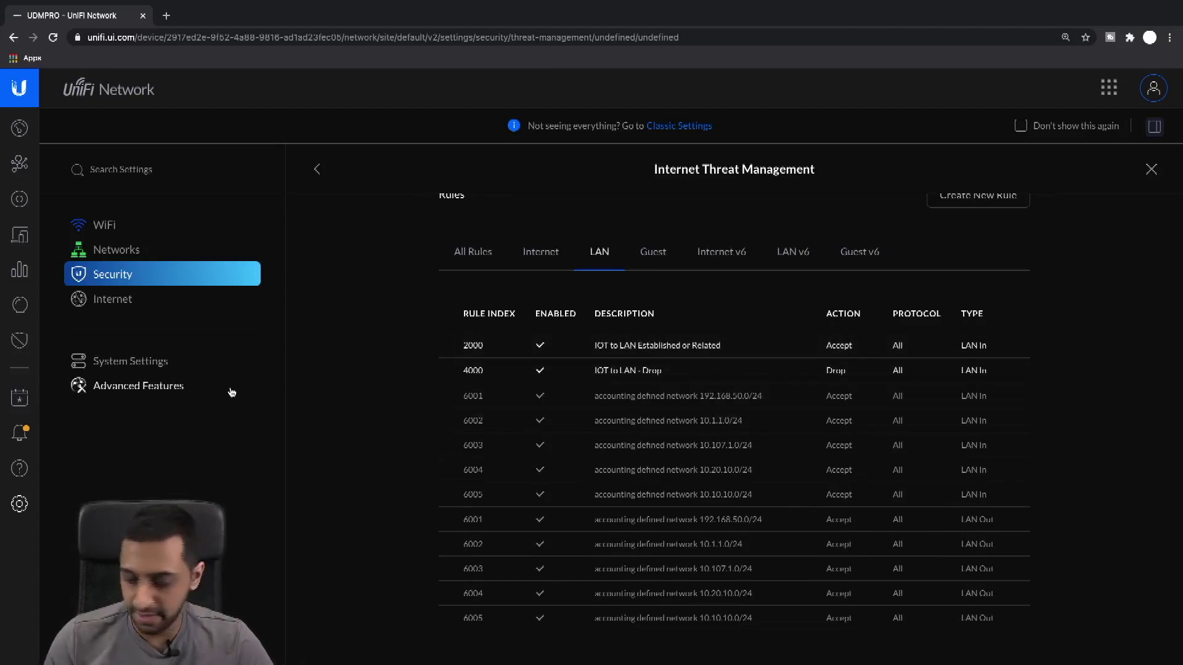
Switch to Terminal, rerun the ping to 10.107.1.253 from the LAN computer, and stop it after a few replies.
key("ctrl+Left")
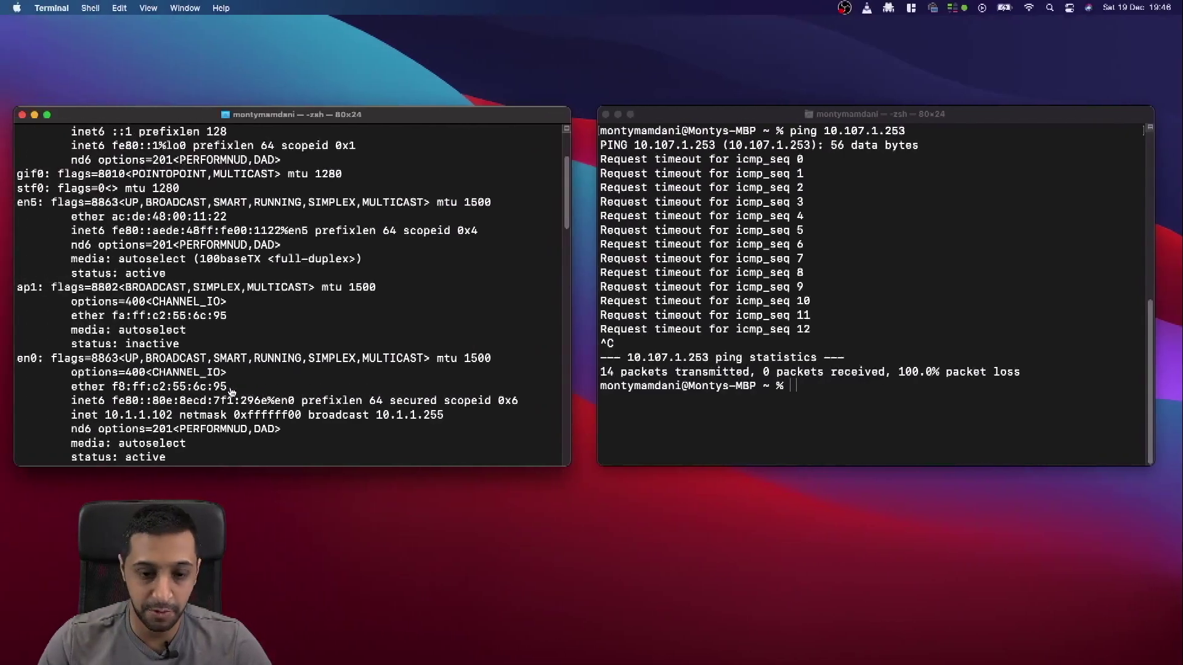
left_click(788, 390)
key("Up")
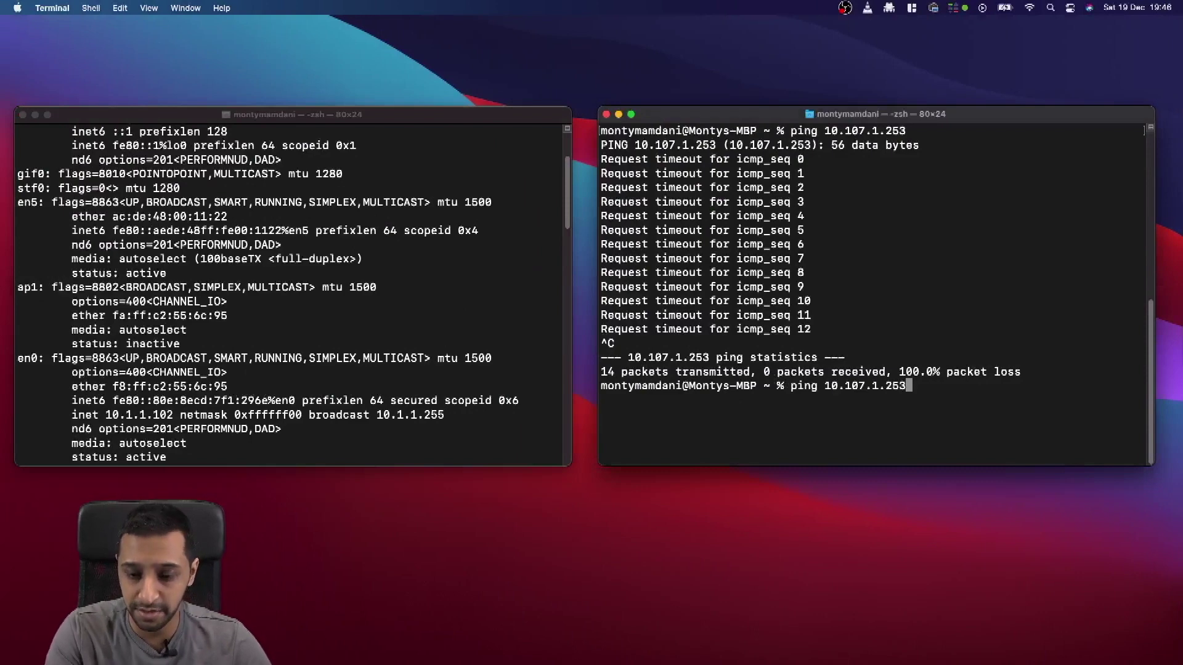
key("Return")
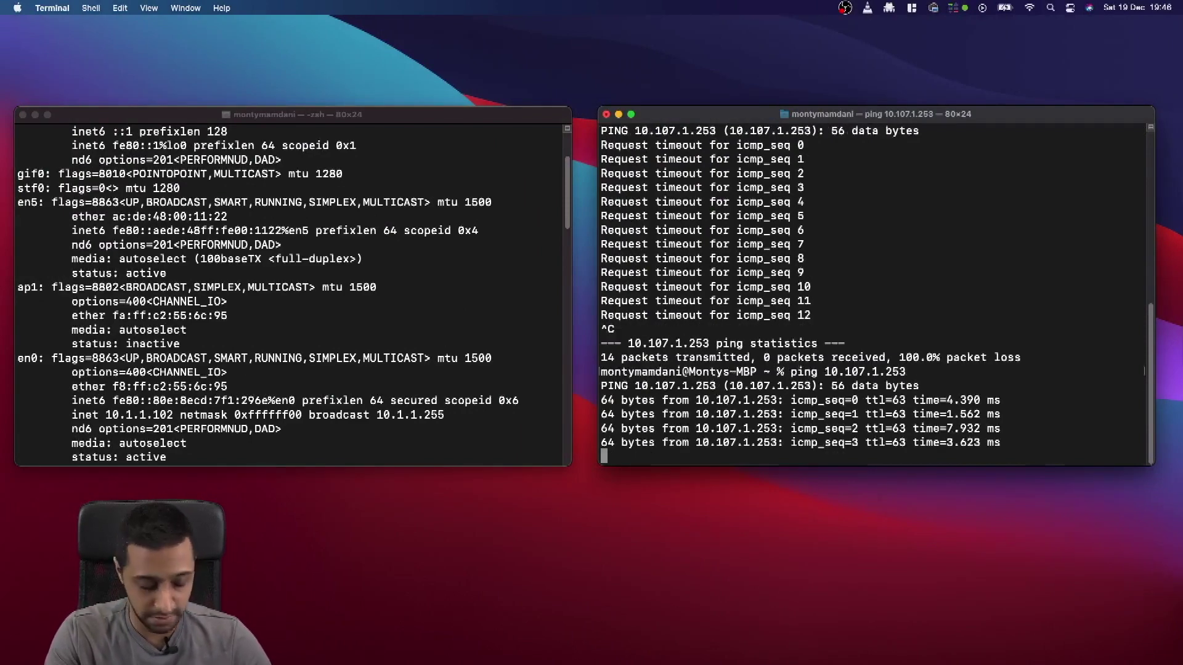
key("ctrl+c")
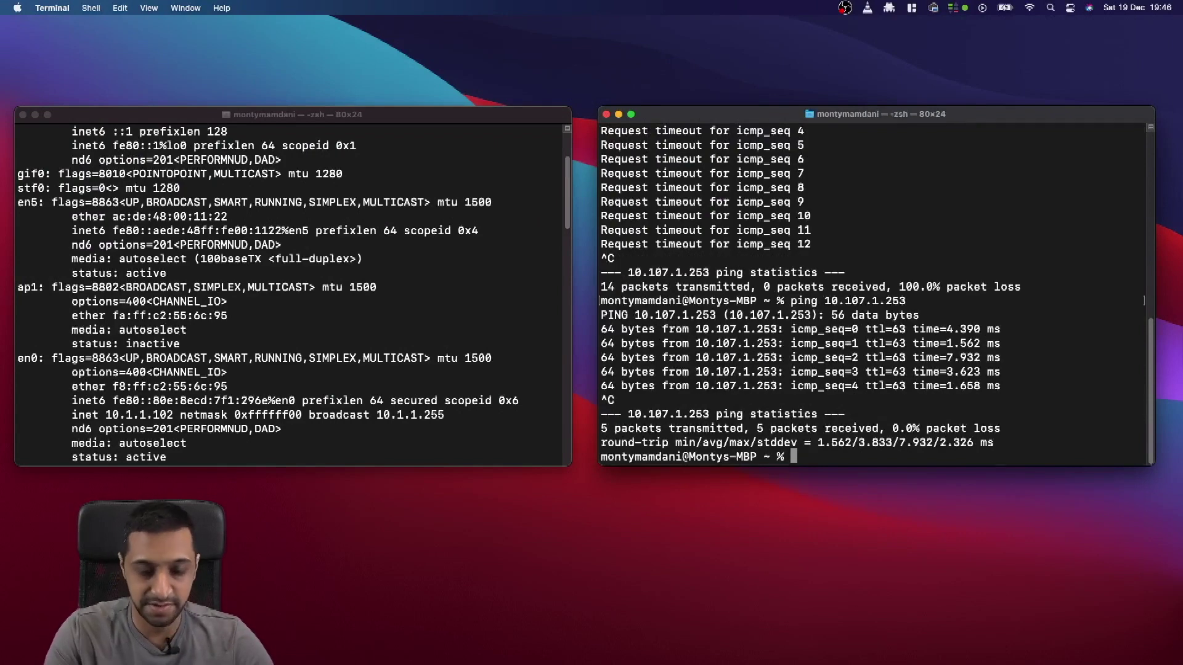
left_click(352, 316)
type("clear")
key("Return")
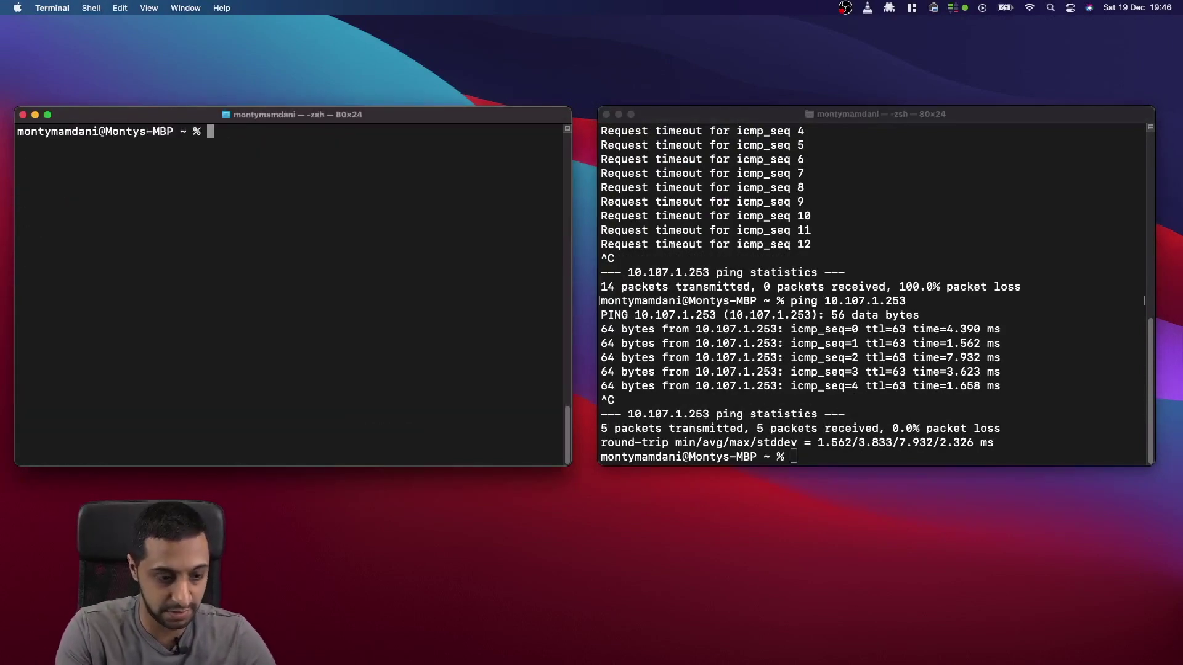
type("ssh pi@")
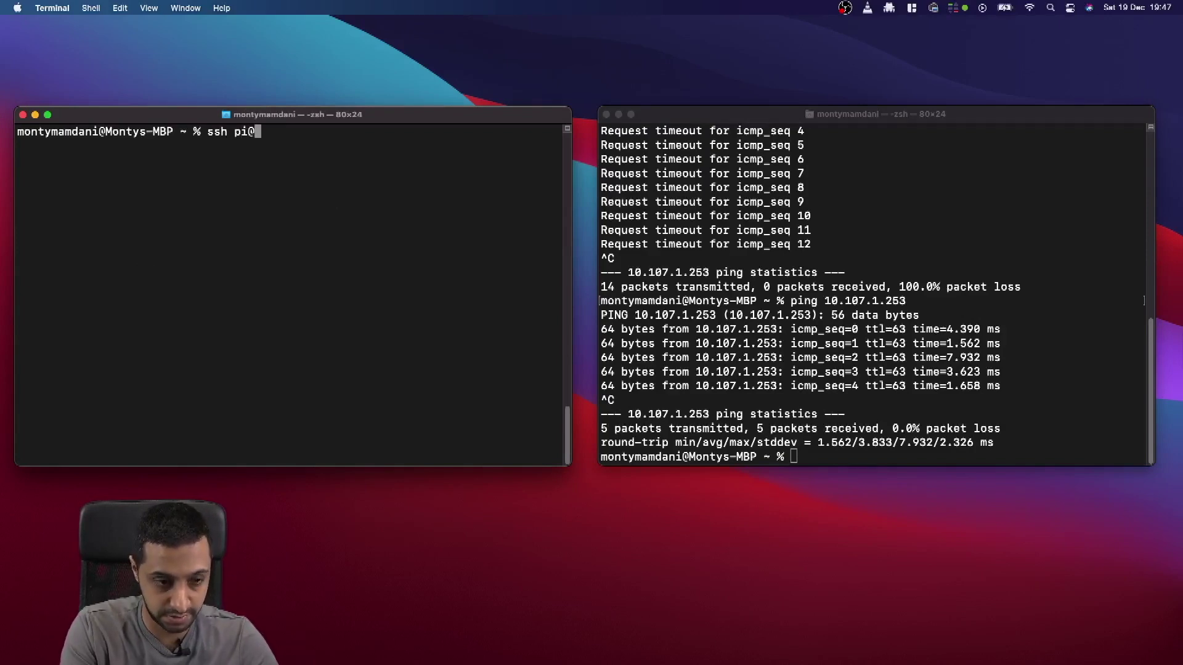
type("10.107.4")
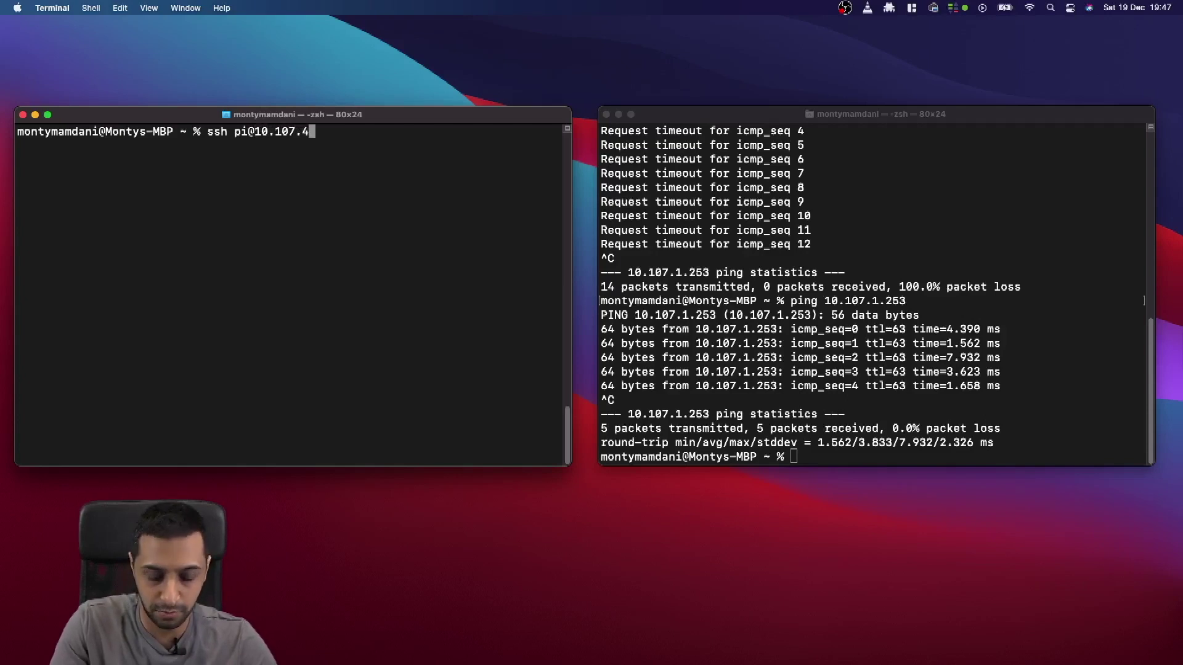
key("BackSpace")
type("1.253")
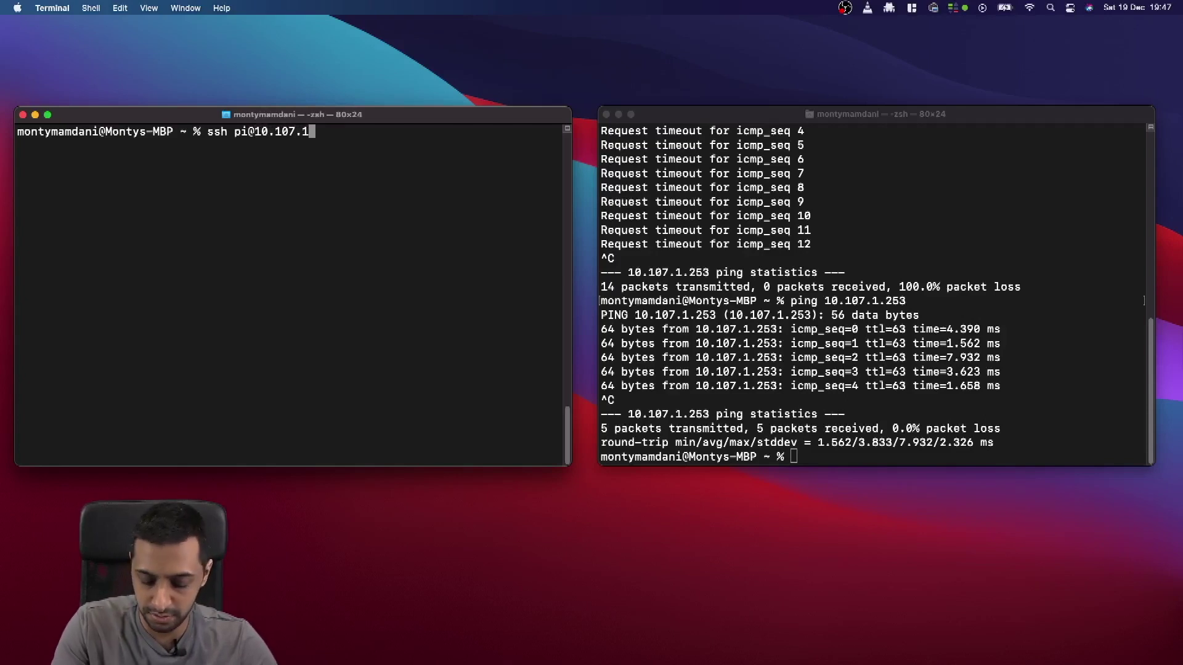
key("Return")
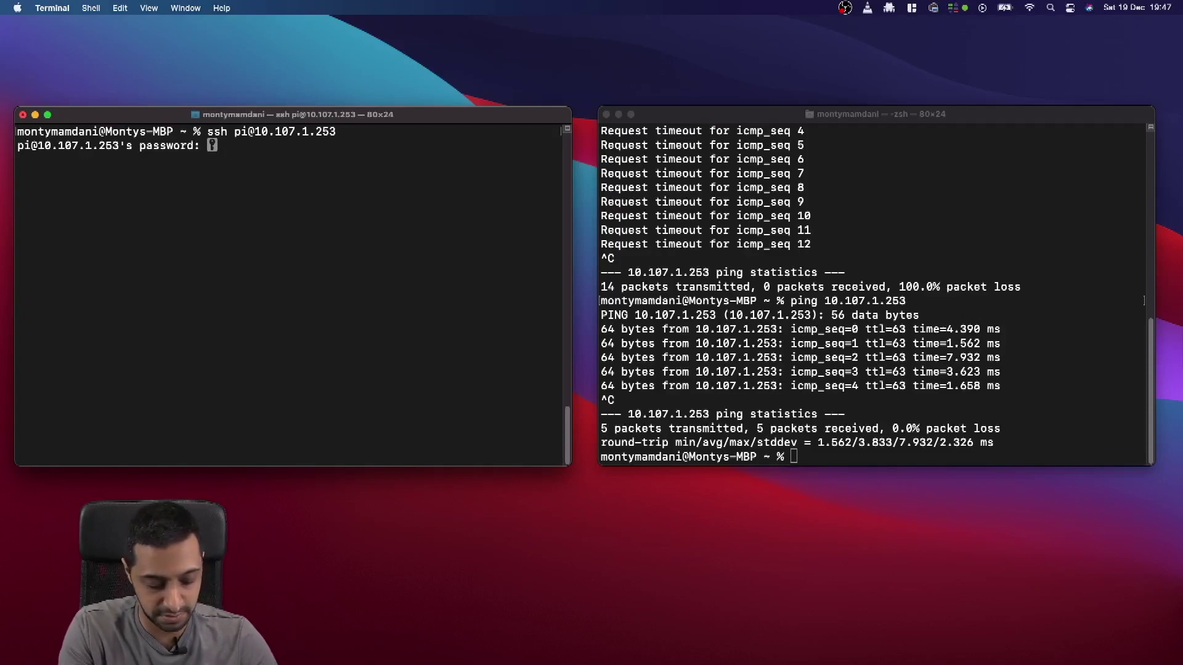
key("Return")
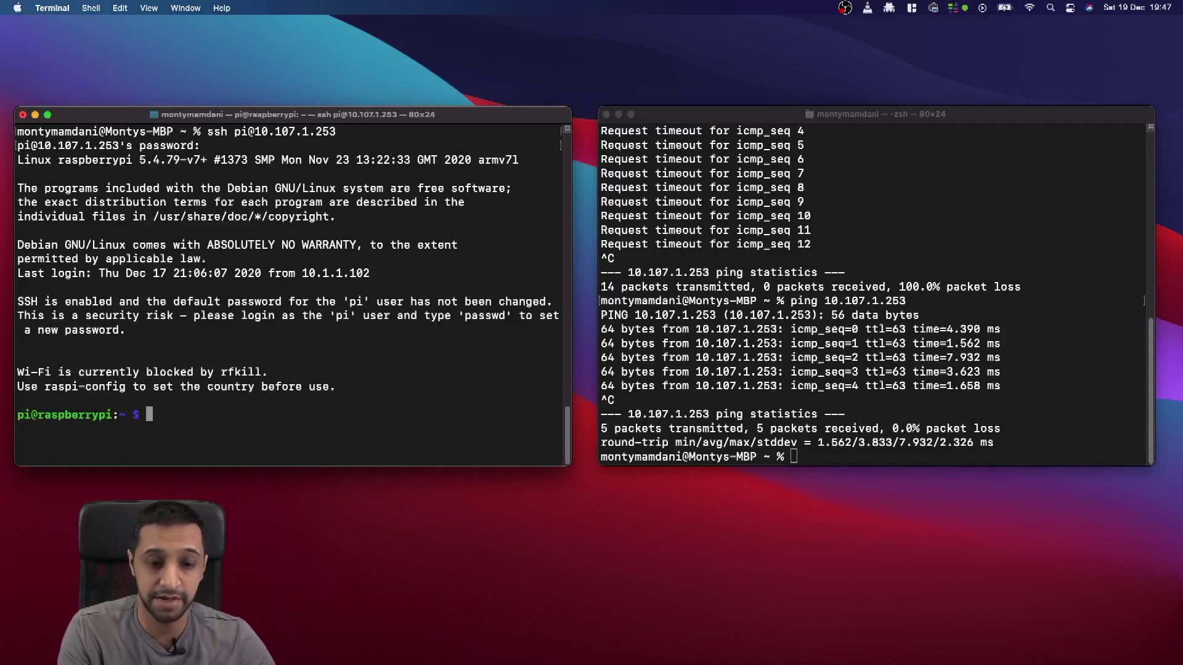
Ping 10.1.1.102 from the Raspberry Pi, stop it after several seconds, and highlight the packet loss figure in the statistics.
left_click(926, 222)
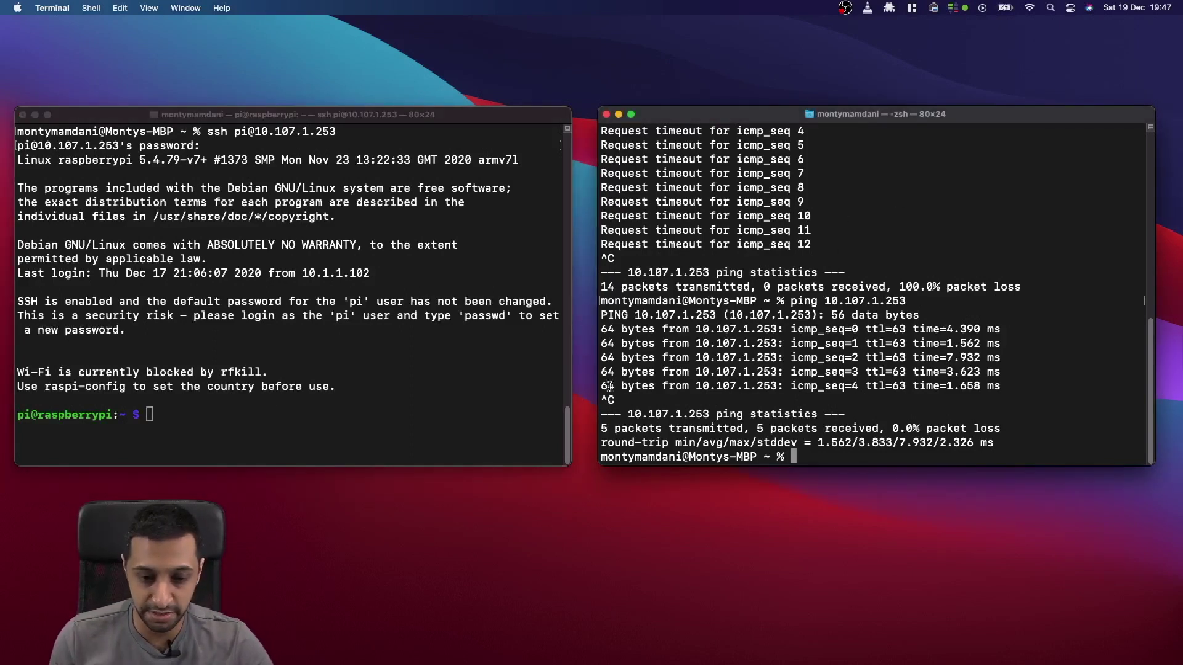
left_click(162, 418)
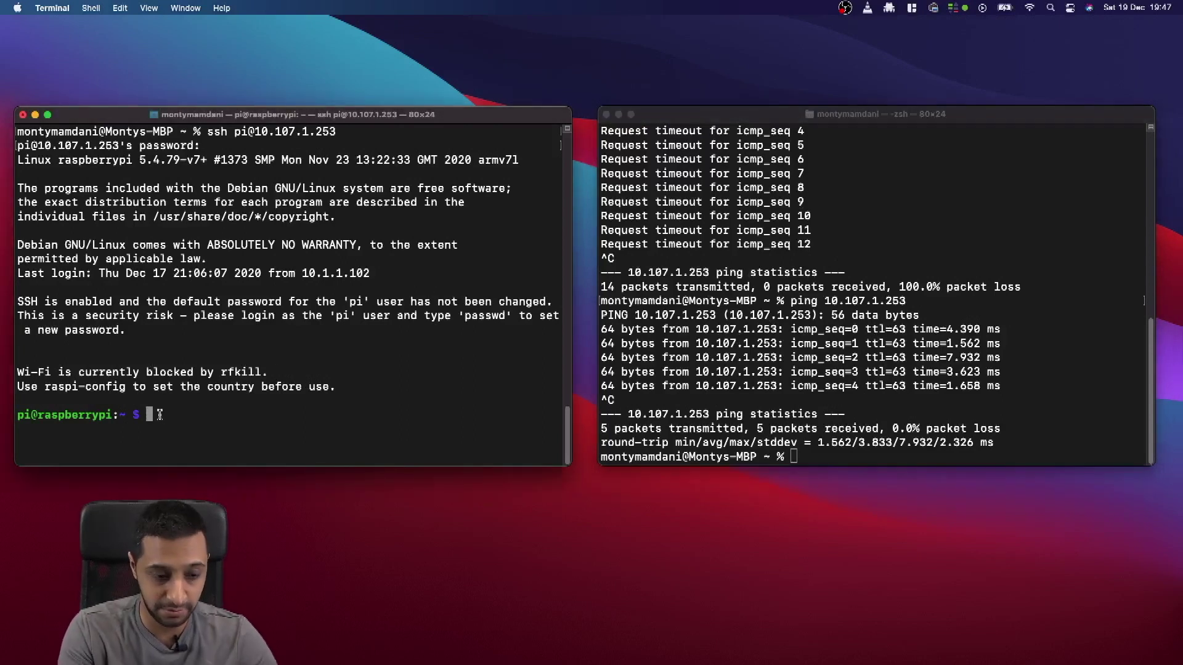
type("ping")
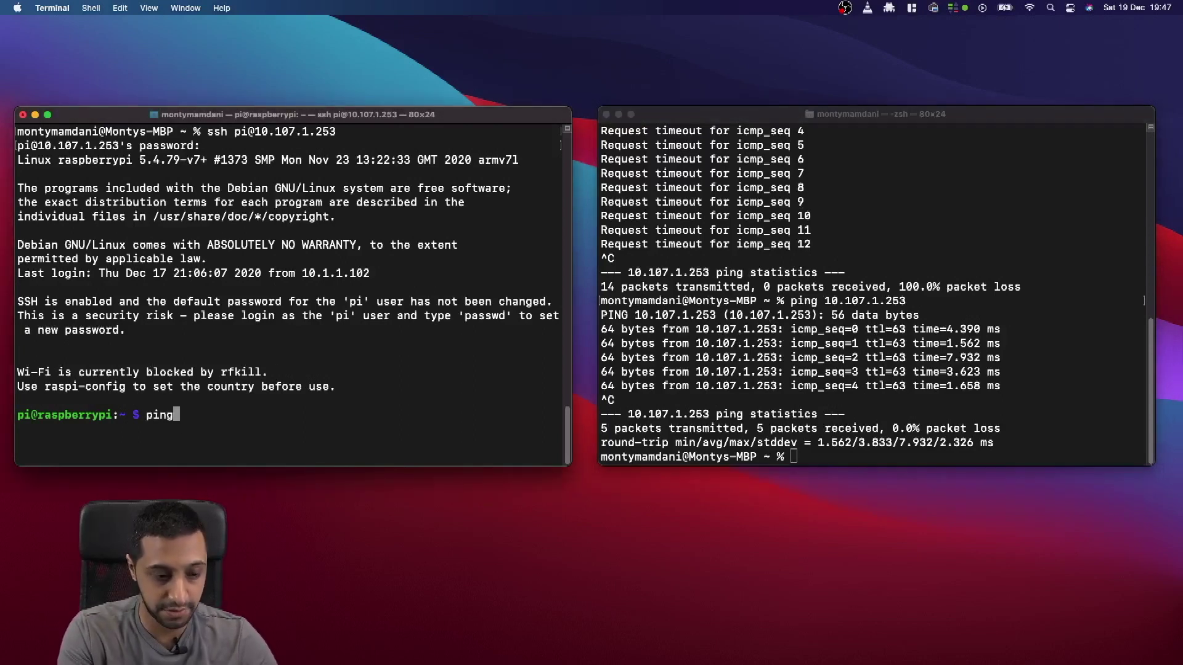
type(" 10.1.1.102")
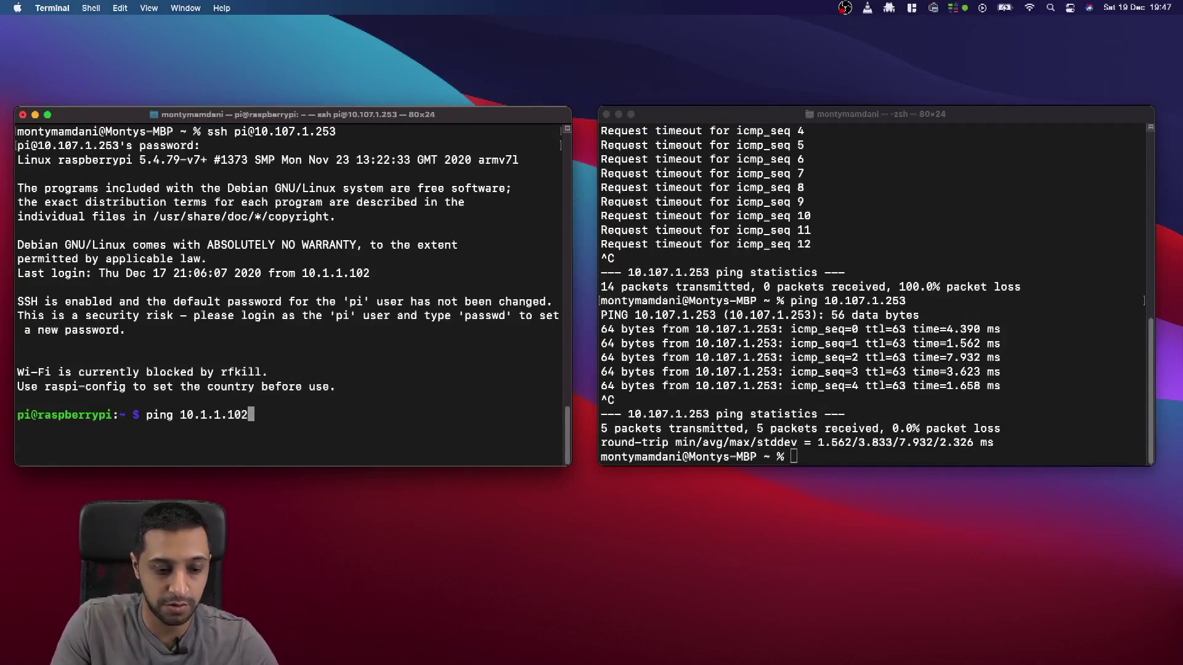
key("Return")
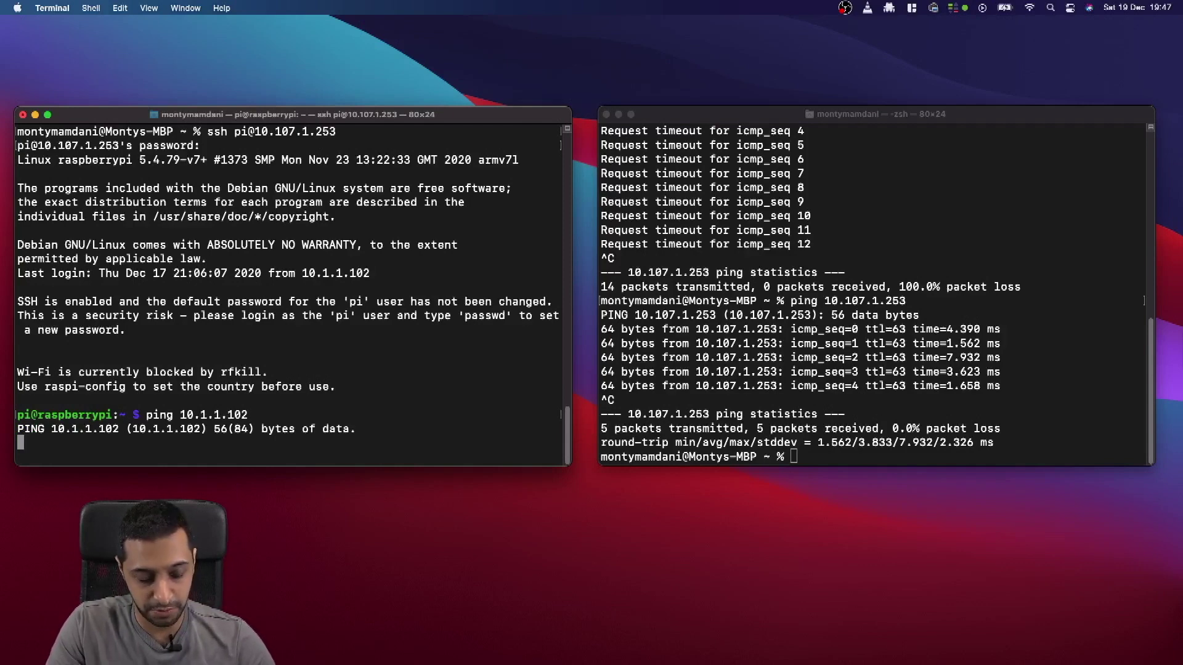
key("ctrl+c")
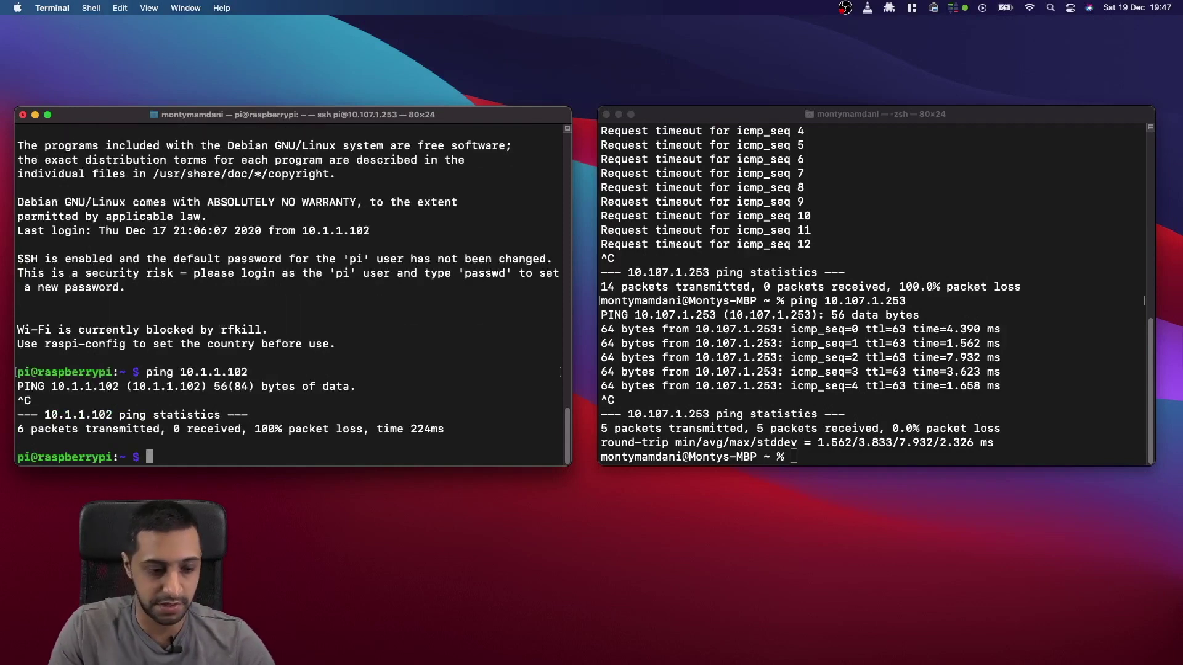
left_click_drag(53, 430, 323, 428)
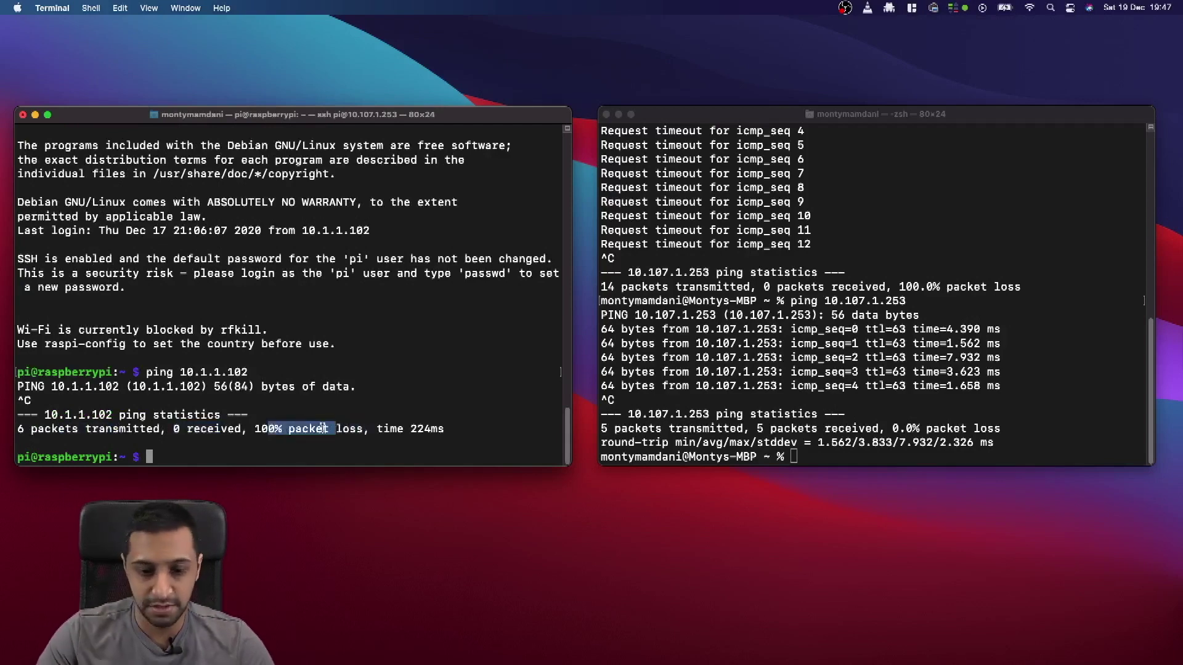
Switch back to UniFi, turn off Match State Established and Match State Related in the IOT to LAN Established or Related rule, and save it.
key("ctrl+Right")
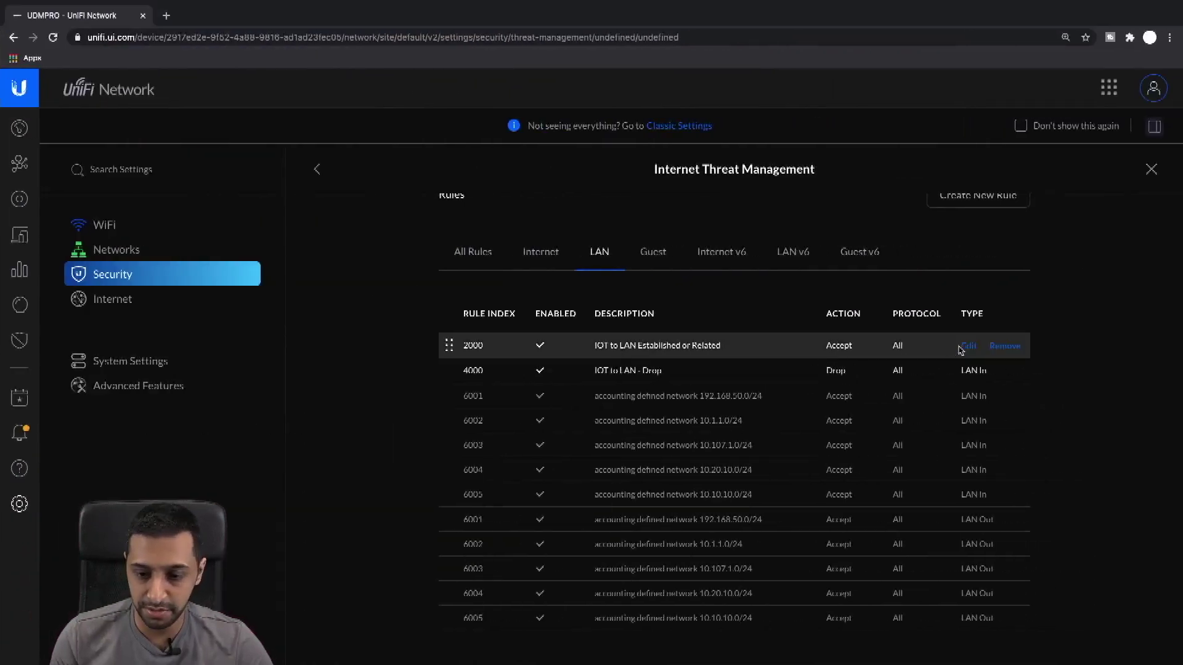
left_click(969, 346)
scroll(653, 472, "down", 2)
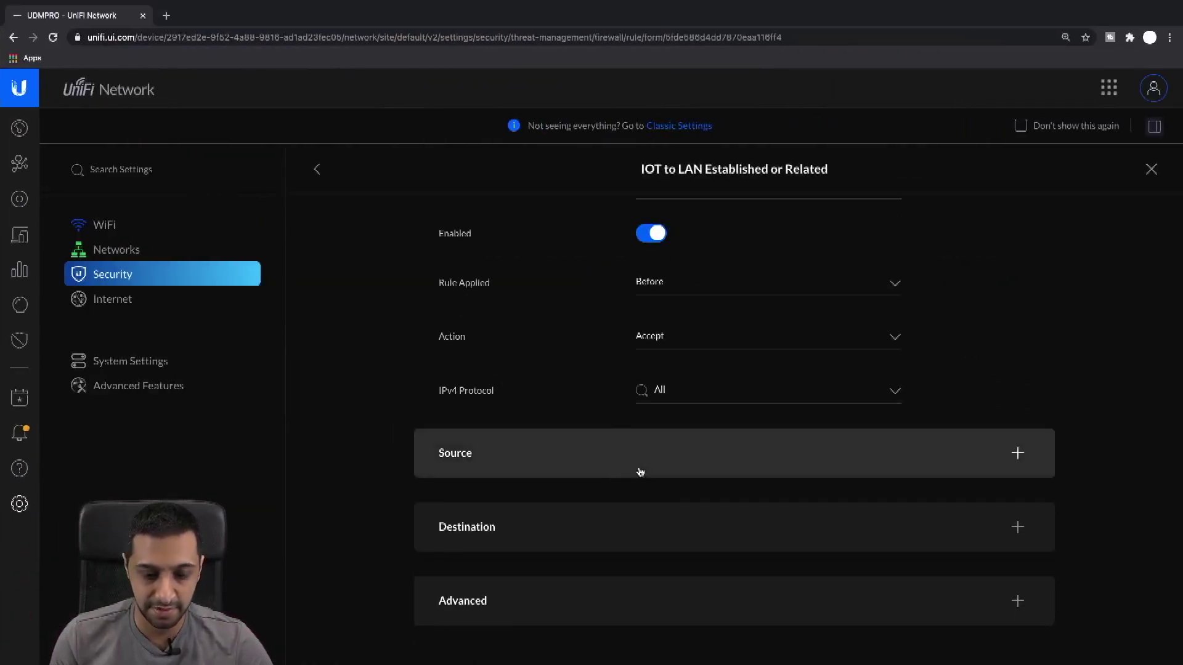
left_click(564, 605)
scroll(567, 542, "down", 5)
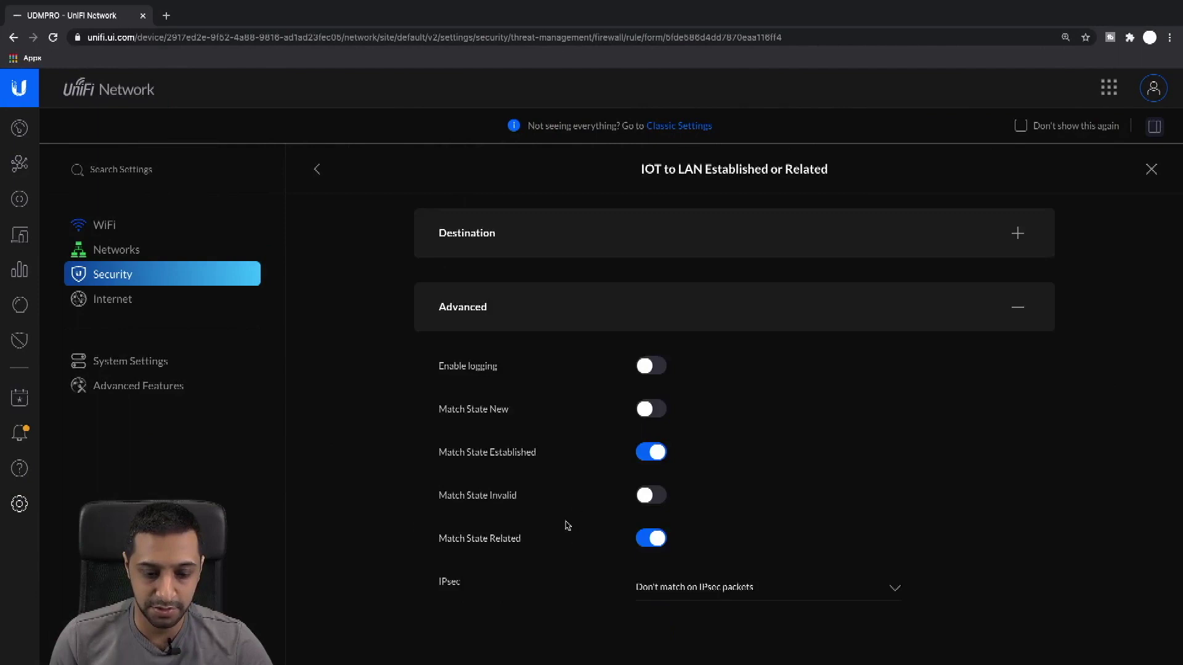
left_click(651, 454)
left_click(652, 538)
left_click(998, 627)
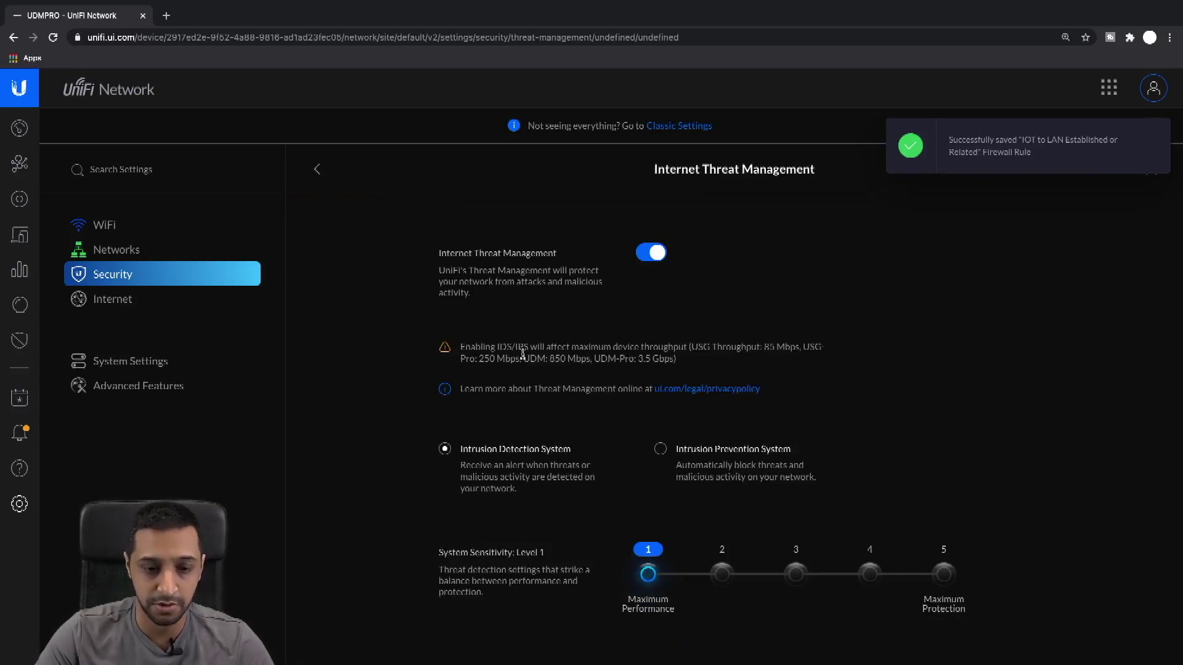
Rerun the ping to 10.1.1.102 from the Raspberry Pi in Terminal, stop it after a few replies, and return to UniFi.
key("ctrl+Left")
left_click(345, 451)
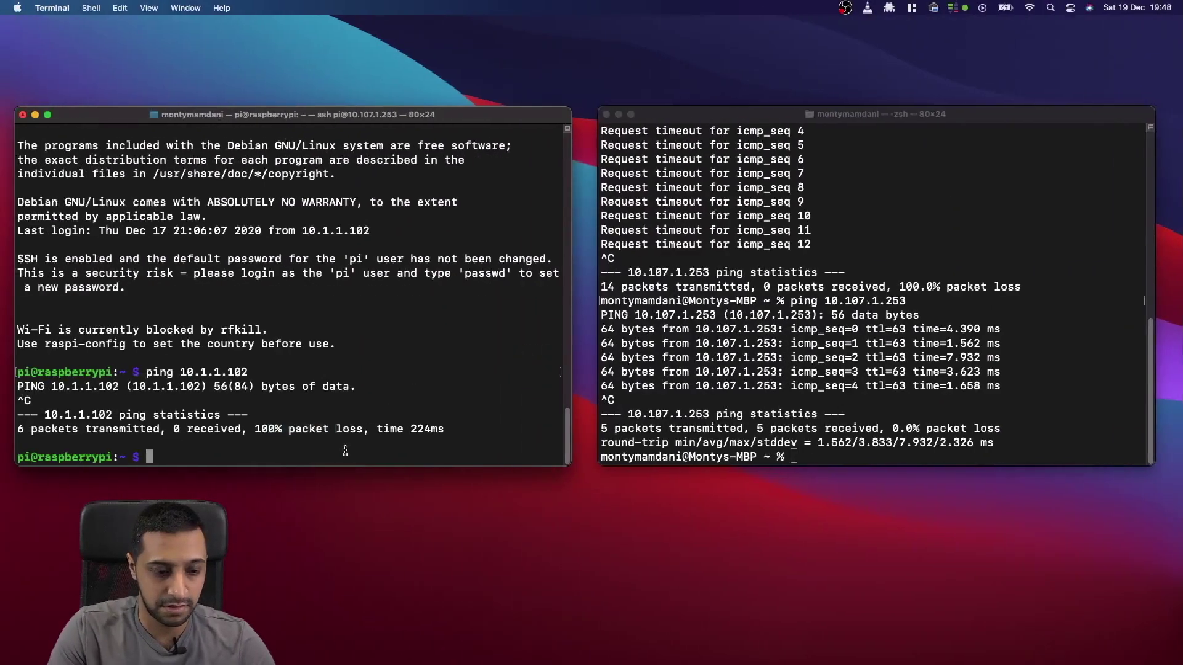
key("Up")
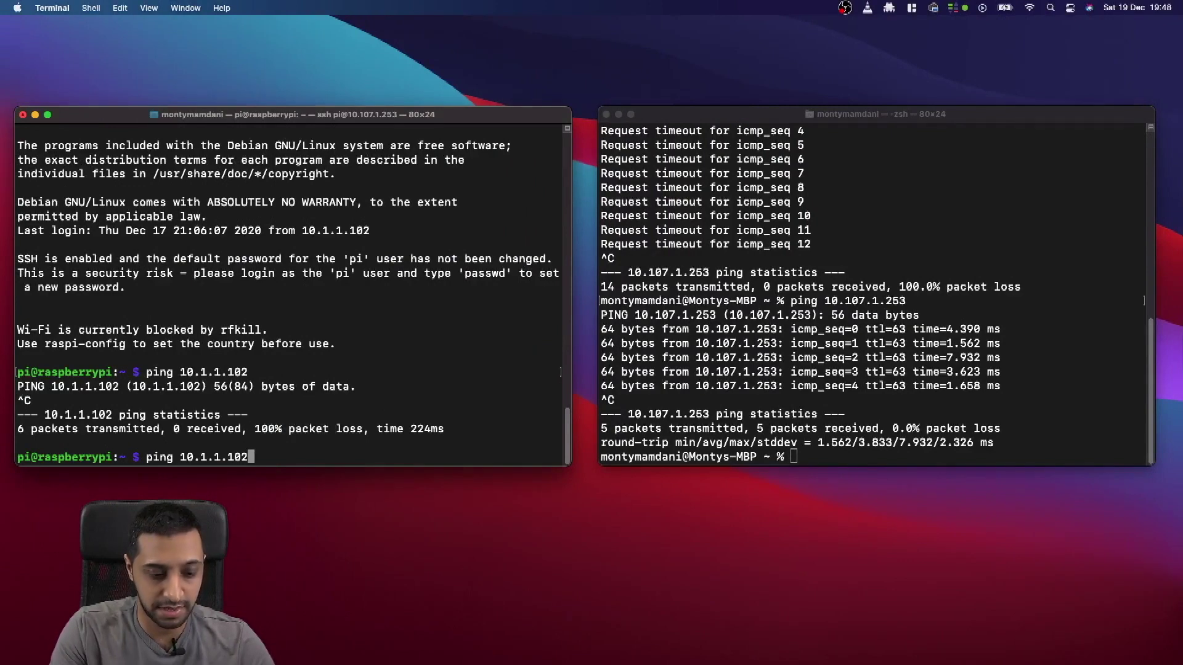
key("Return")
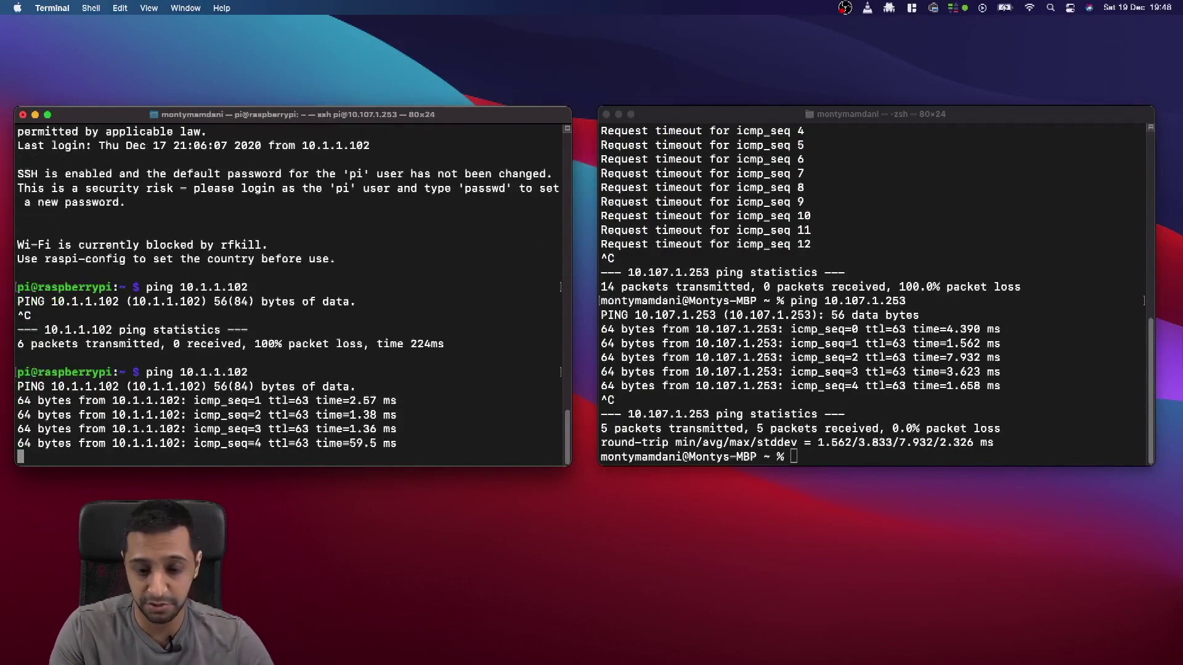
key("ctrl+c")
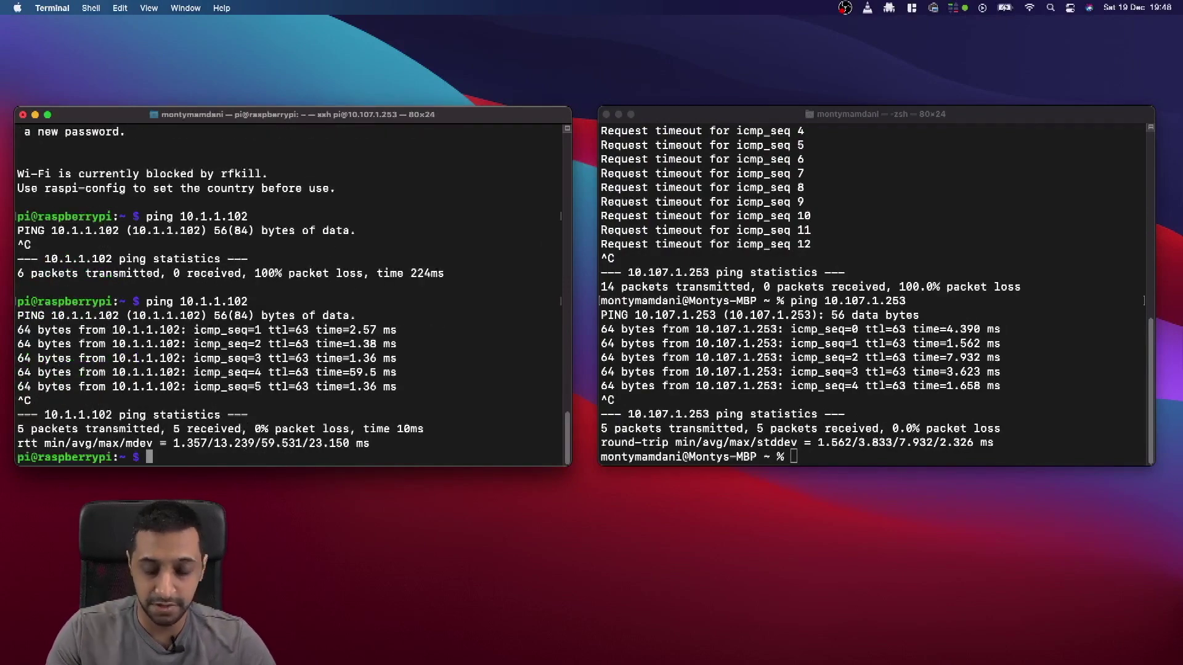
key("ctrl+Right")
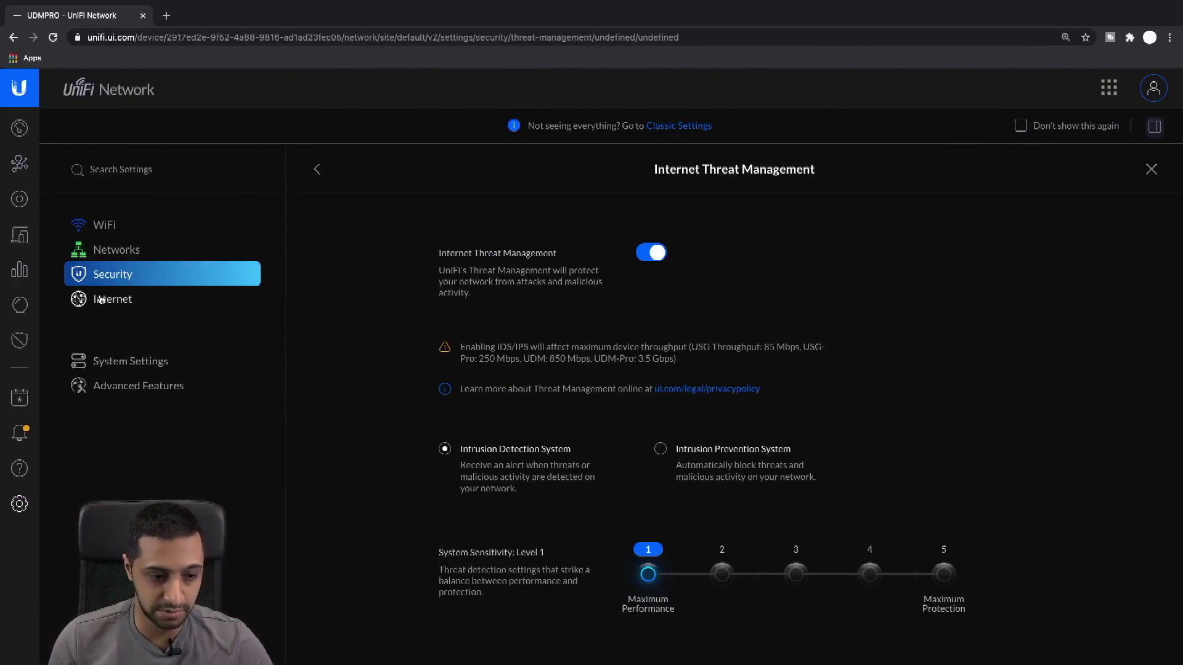
Open the LAN rules in the Firewall section of Internet Threat Management and locate the IOT to LAN Established or Related rule.
scroll(604, 468, "down", 5)
left_click(581, 522)
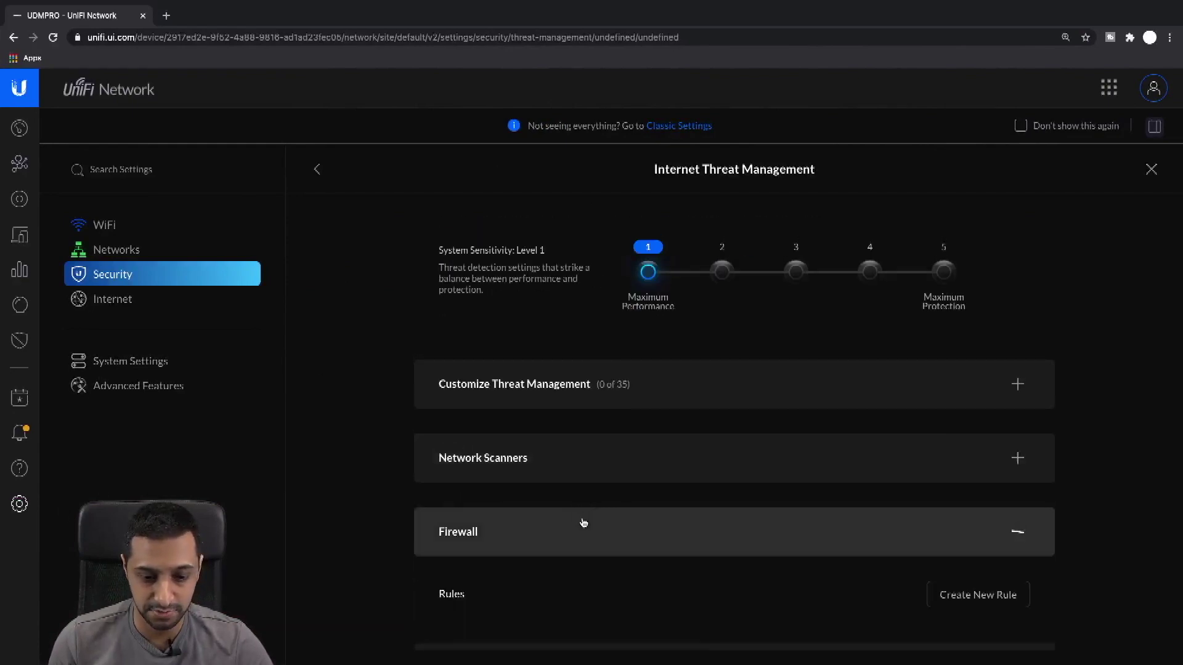
left_click(584, 528)
left_click(585, 529)
scroll(582, 530, "down", 8)
scroll(623, 478, "up", 4)
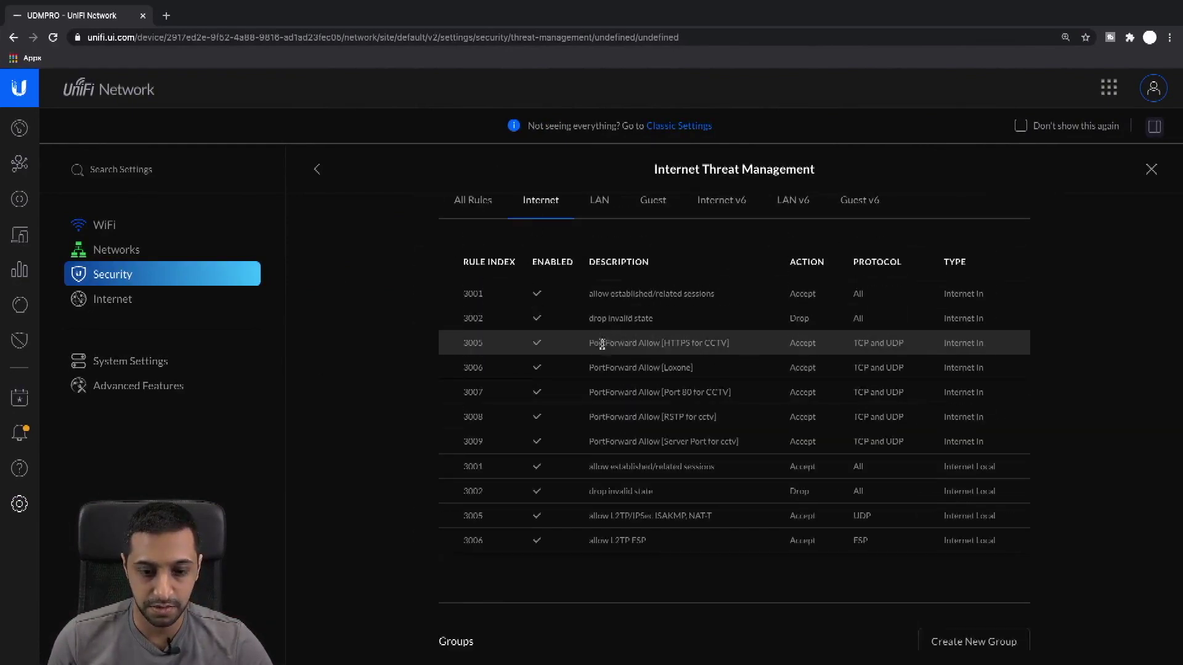
left_click(599, 314)
mouse_move(914, 410)
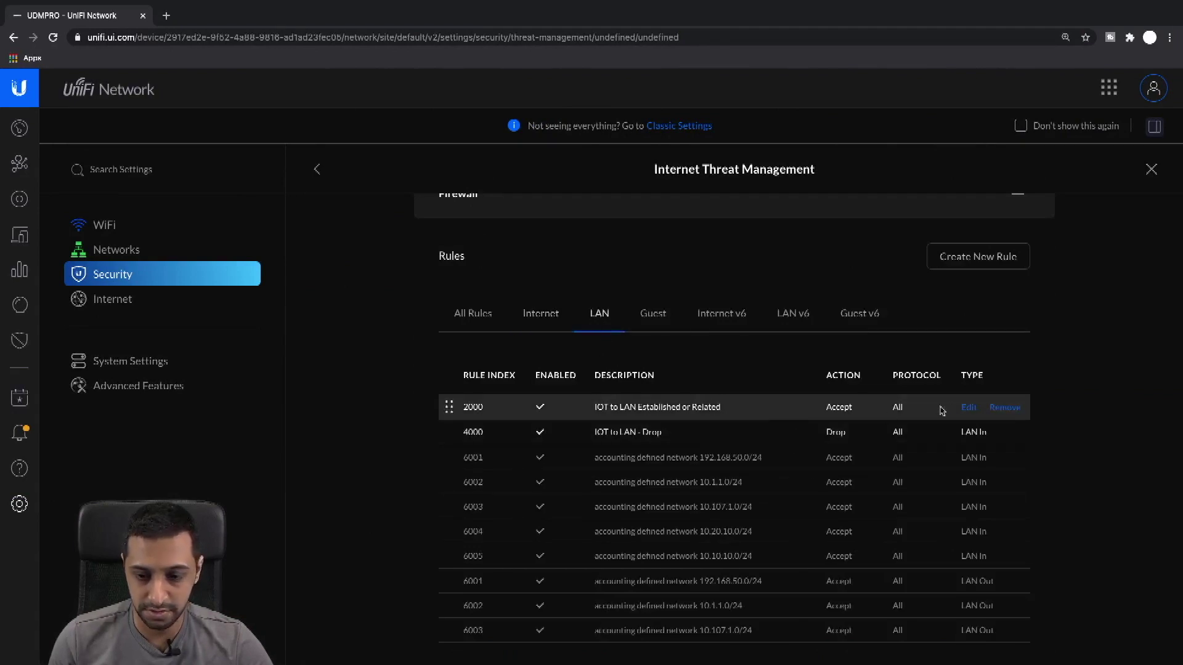
Turn on Match State Established and Match State Related in the IOT to LAN Established or Related rule and save it.
left_click(968, 408)
scroll(602, 496, "down", 2)
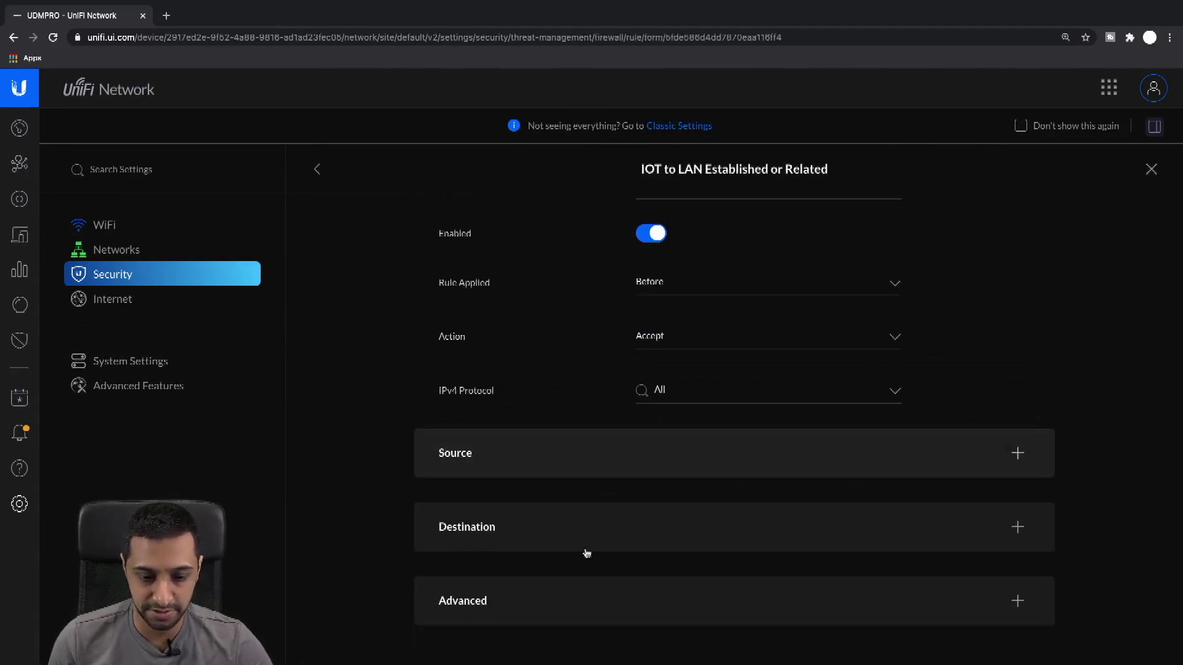
left_click(578, 603)
scroll(579, 493, "down", 5)
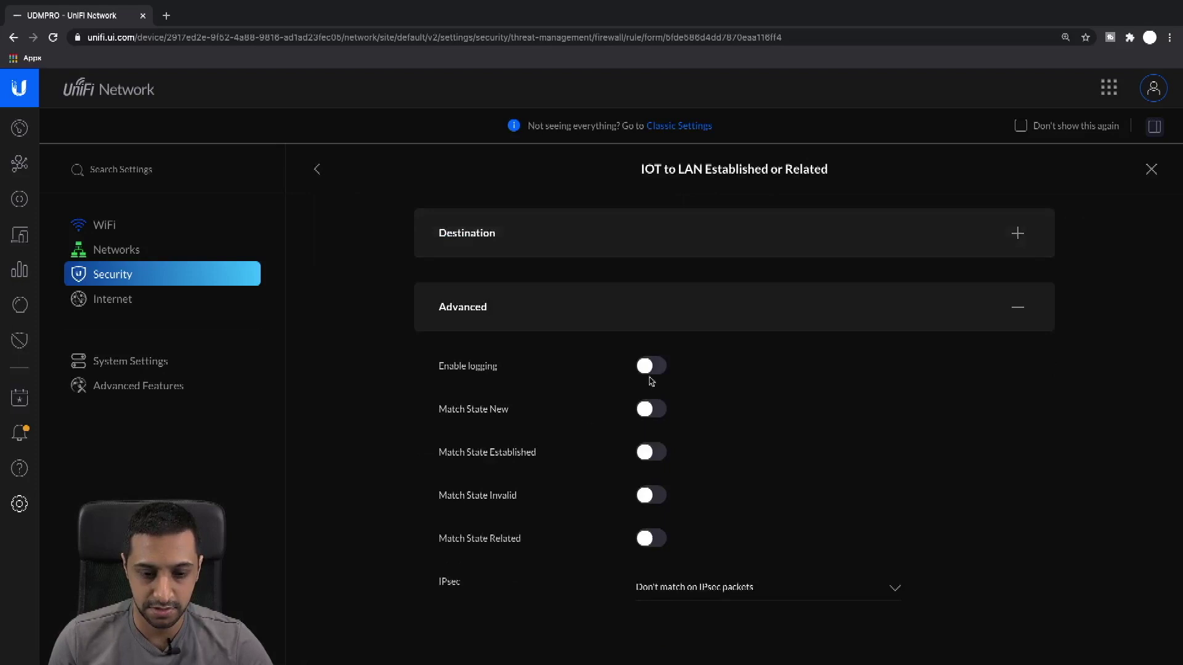
left_click(659, 451)
left_click(653, 542)
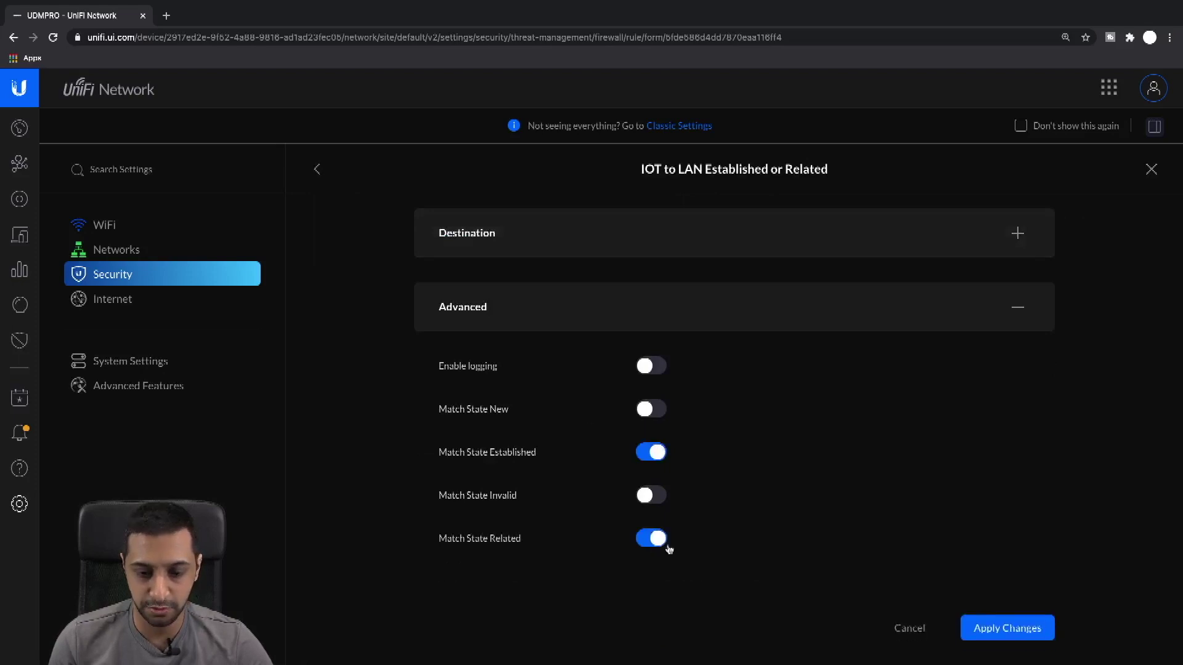
left_click(990, 631)
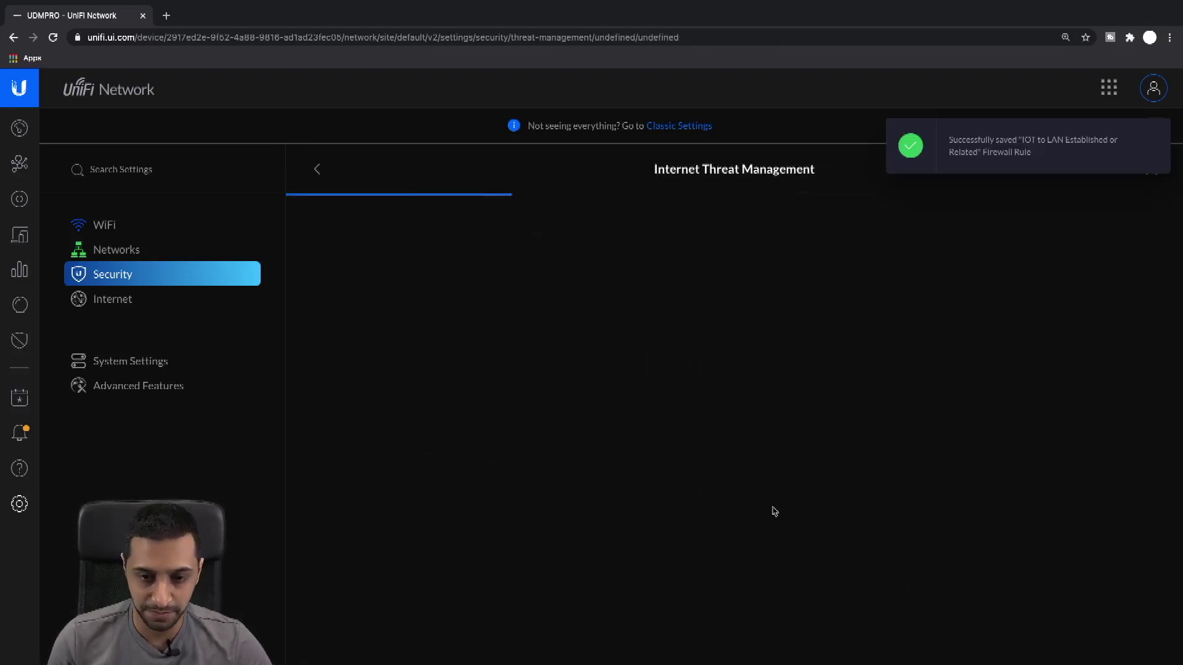
Switch to Terminal, rerun the ping to 10.1.1.102 from the Raspberry Pi session, and stop it after a few seconds.
key("ctrl+Left")
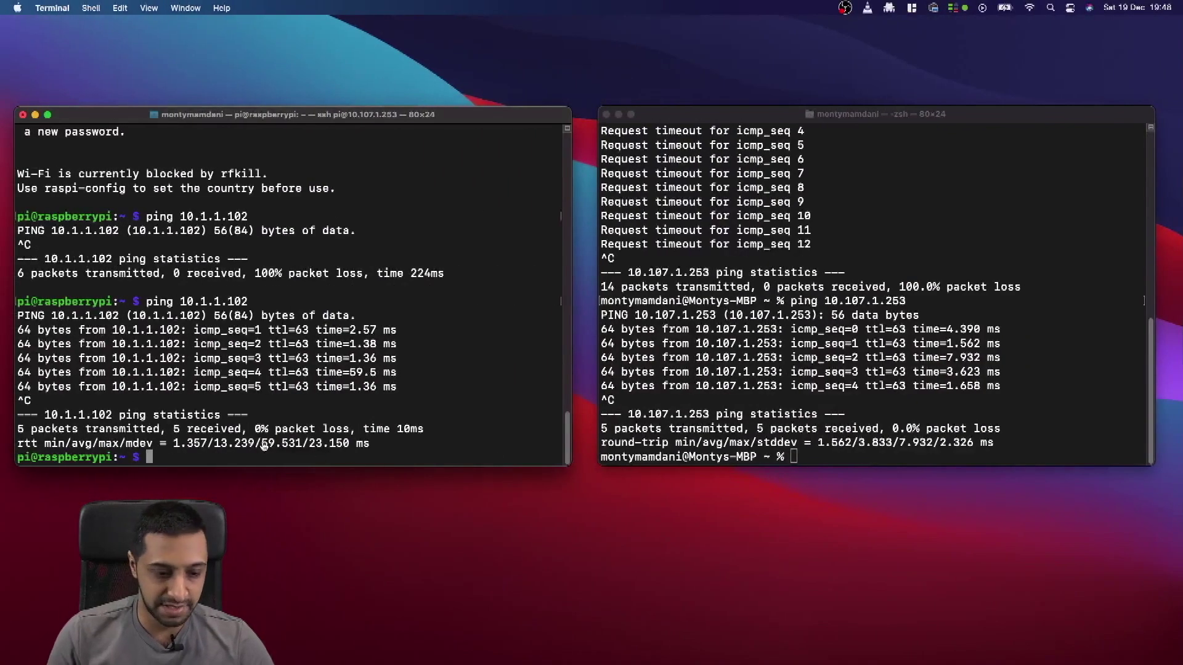
key("Up")
key("Return")
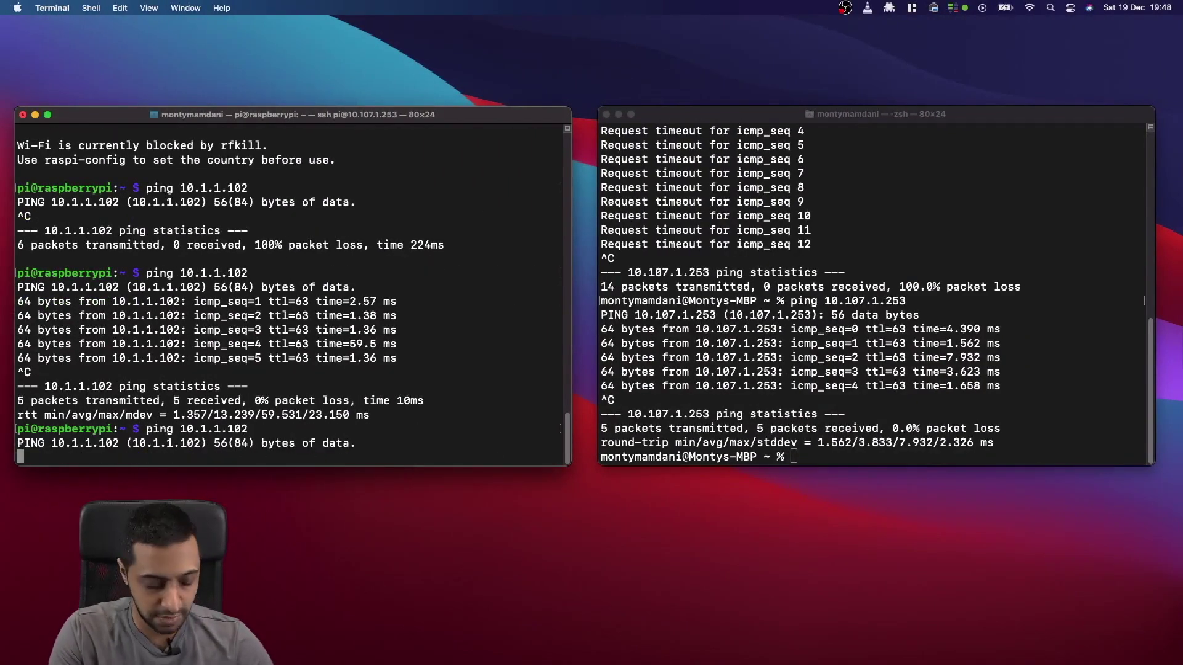
key("ctrl+c")
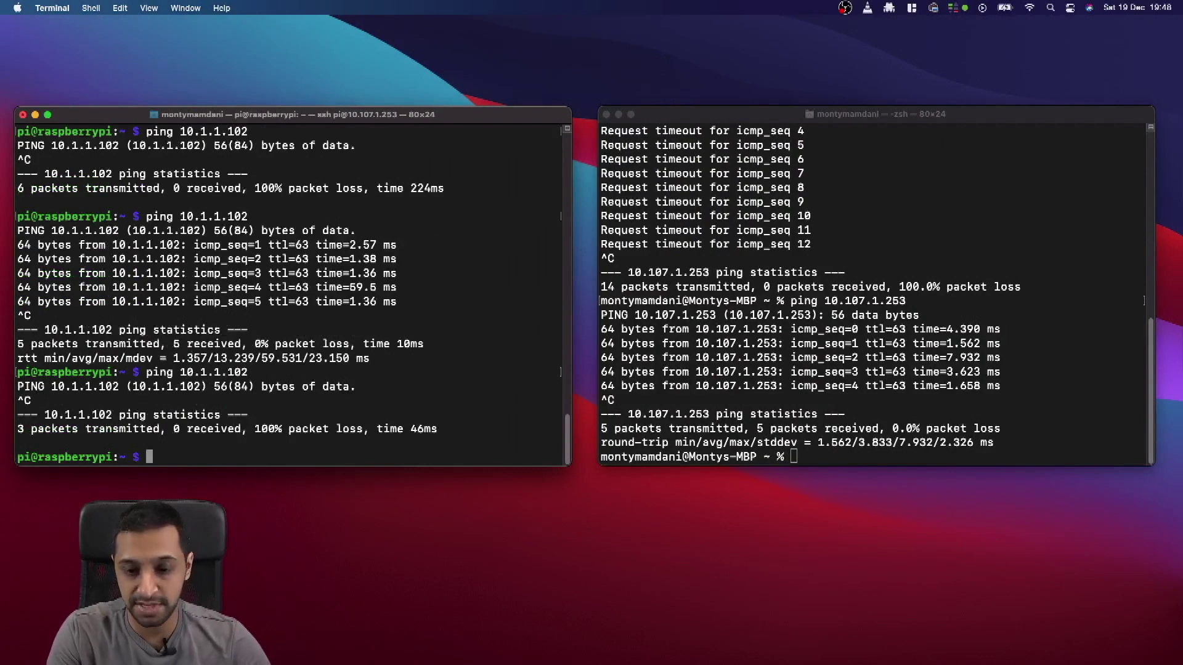
Rerun the ping to 10.107.1.253 from the Mac's own terminal session and stop it after several replies.
key("super+grave")
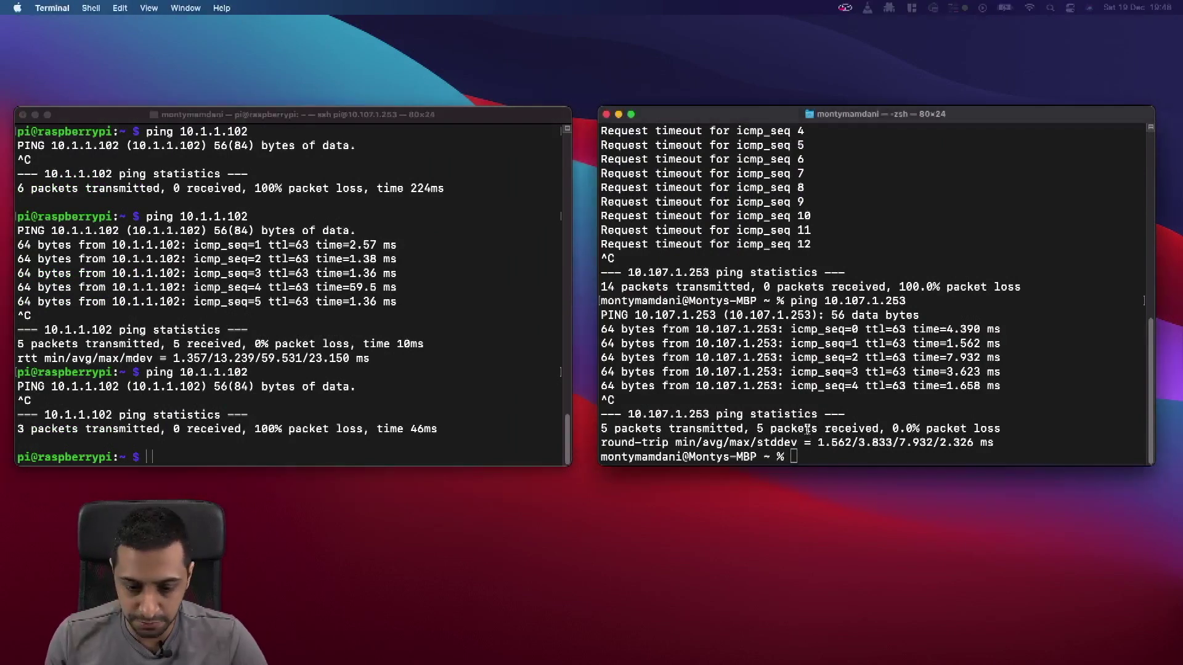
key("Up")
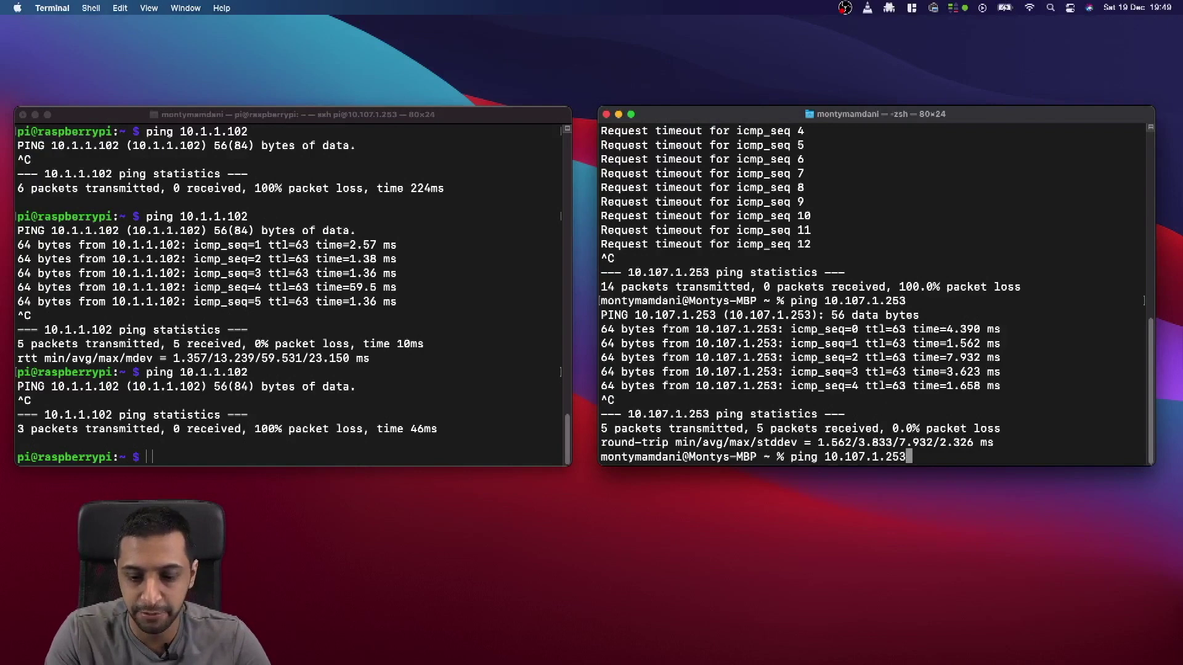
key("Return")
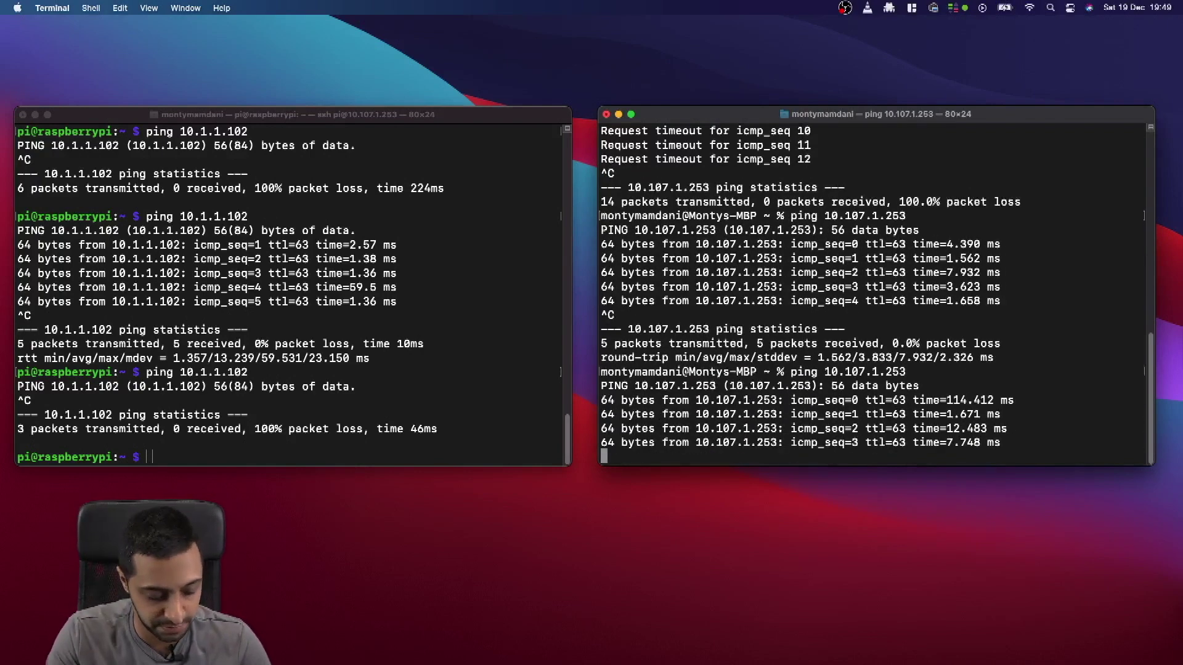
key("ctrl+c")
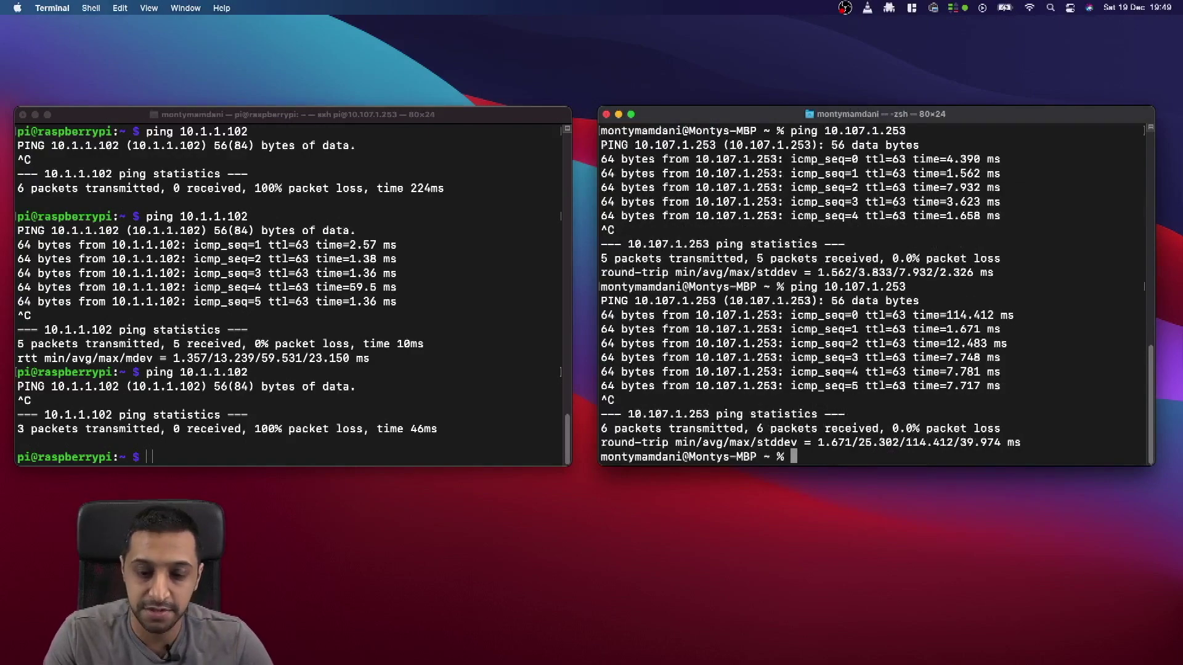
Return to UniFi, check the Multicast DNS setting in the advanced gateway settings, and close it.
key("ctrl+Right")
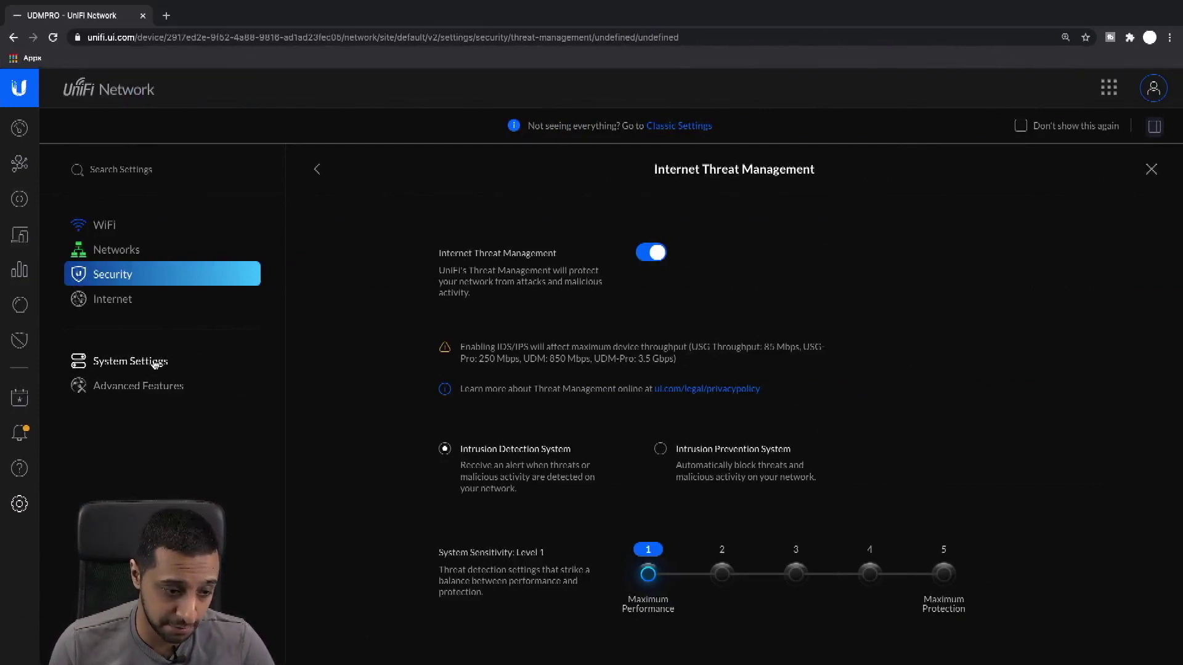
left_click(138, 384)
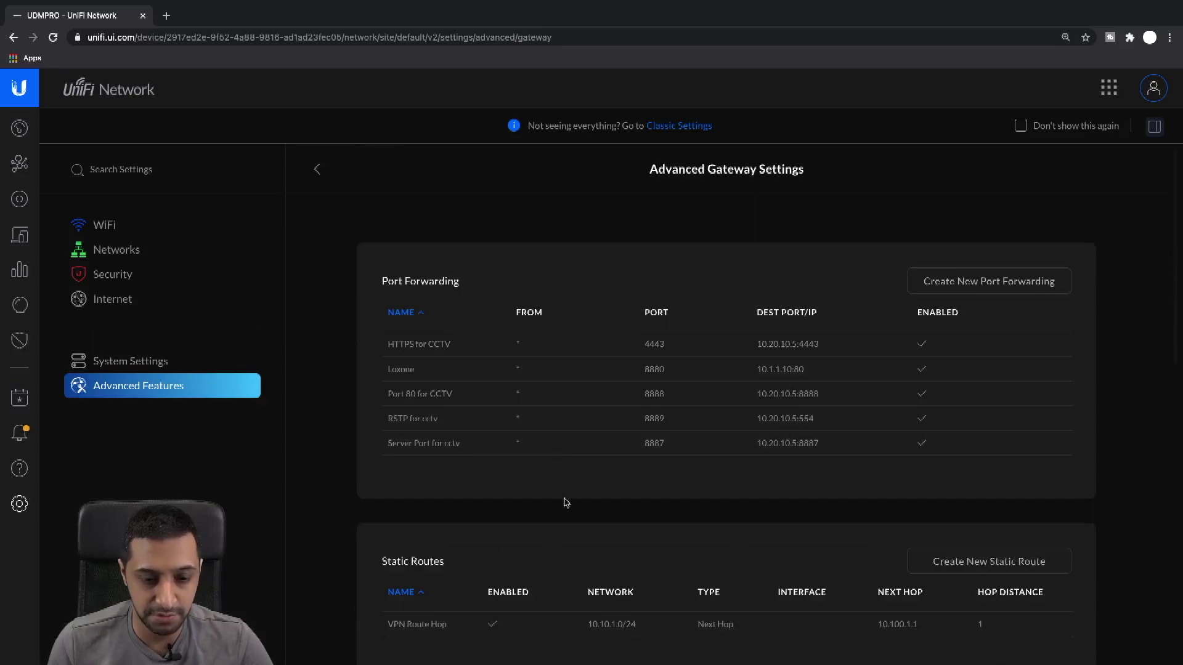
scroll(491, 483, "down", 8)
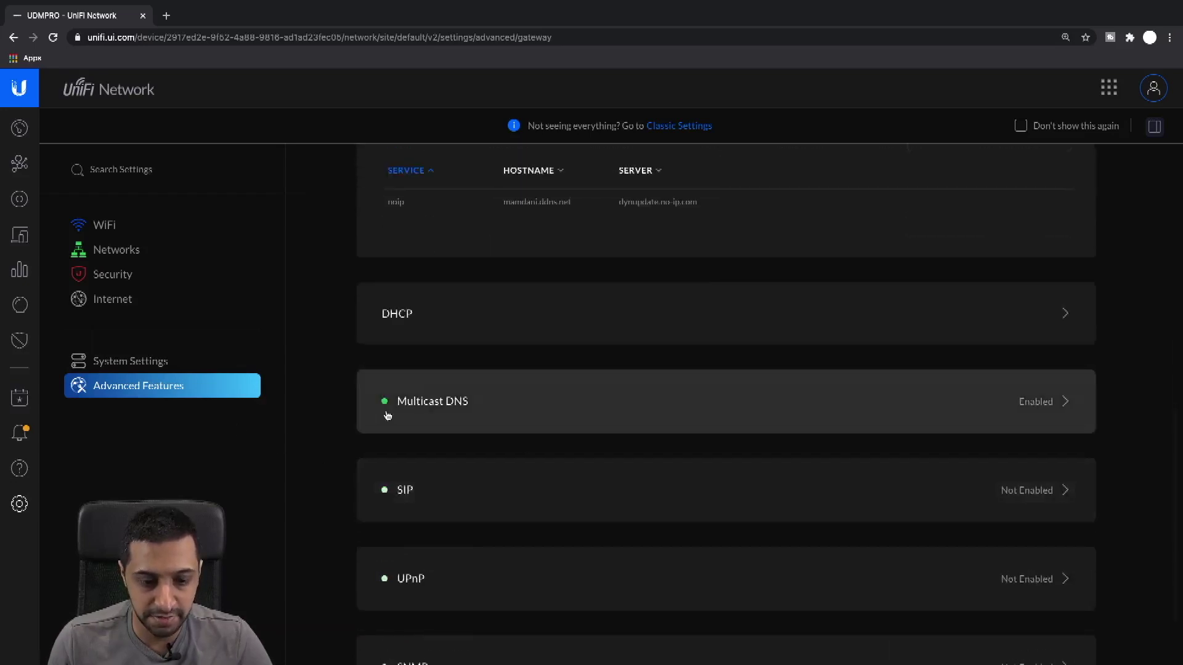
left_click(816, 423)
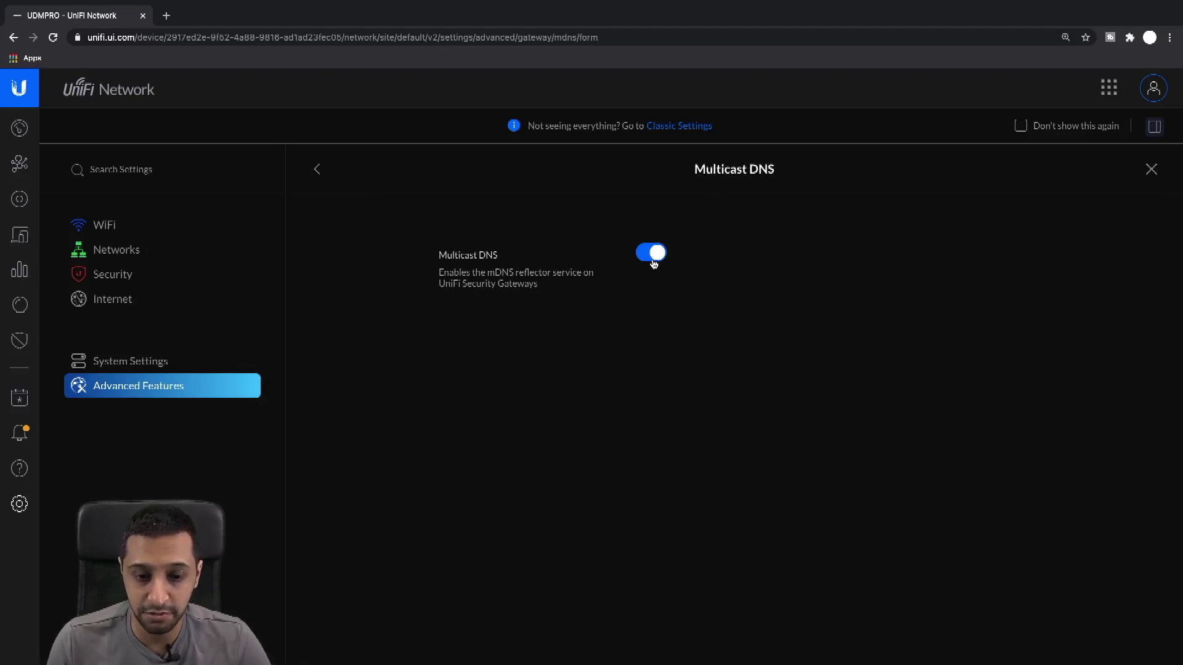
left_click(1149, 179)
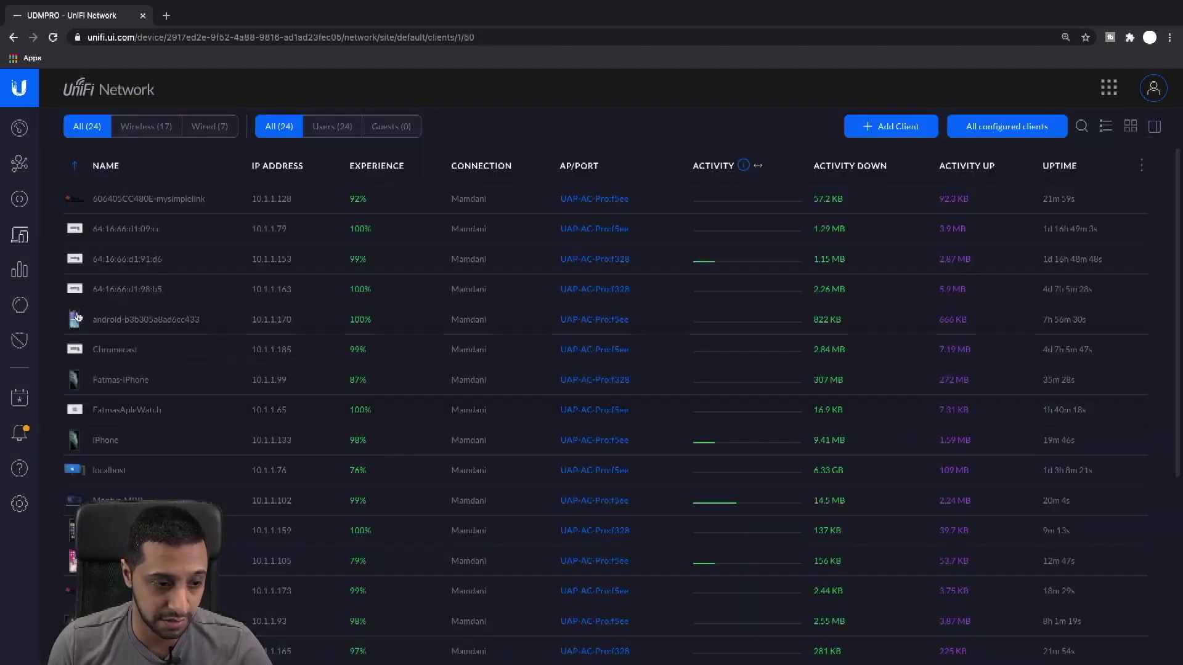
Examine the client details of the Raspberry Pi on the IOT network and the Neo-hub on the LAN, including its switch port.
scroll(604, 369, "down", 5)
left_click(986, 534)
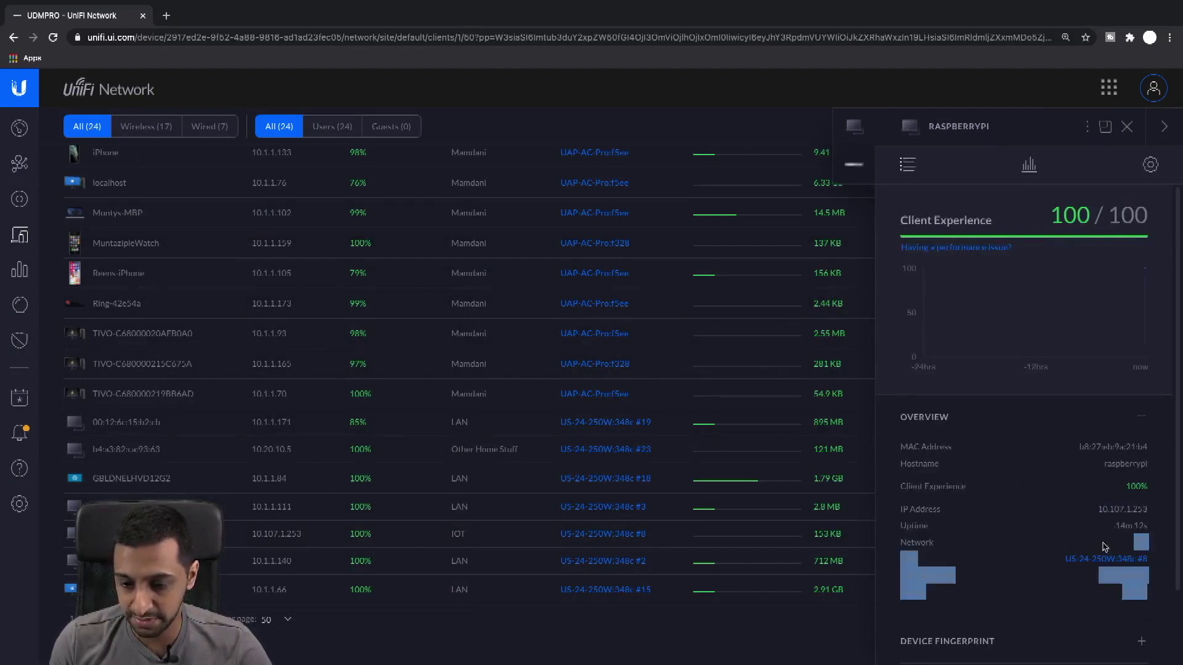
left_click(1127, 125)
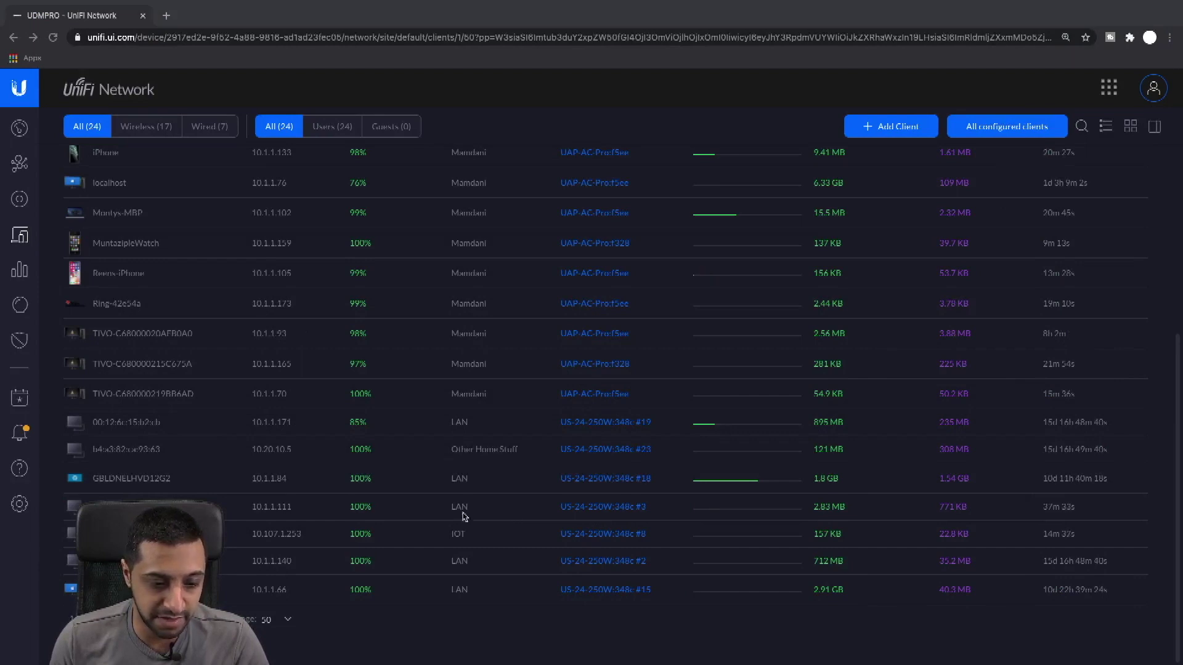
mouse_move(547, 508)
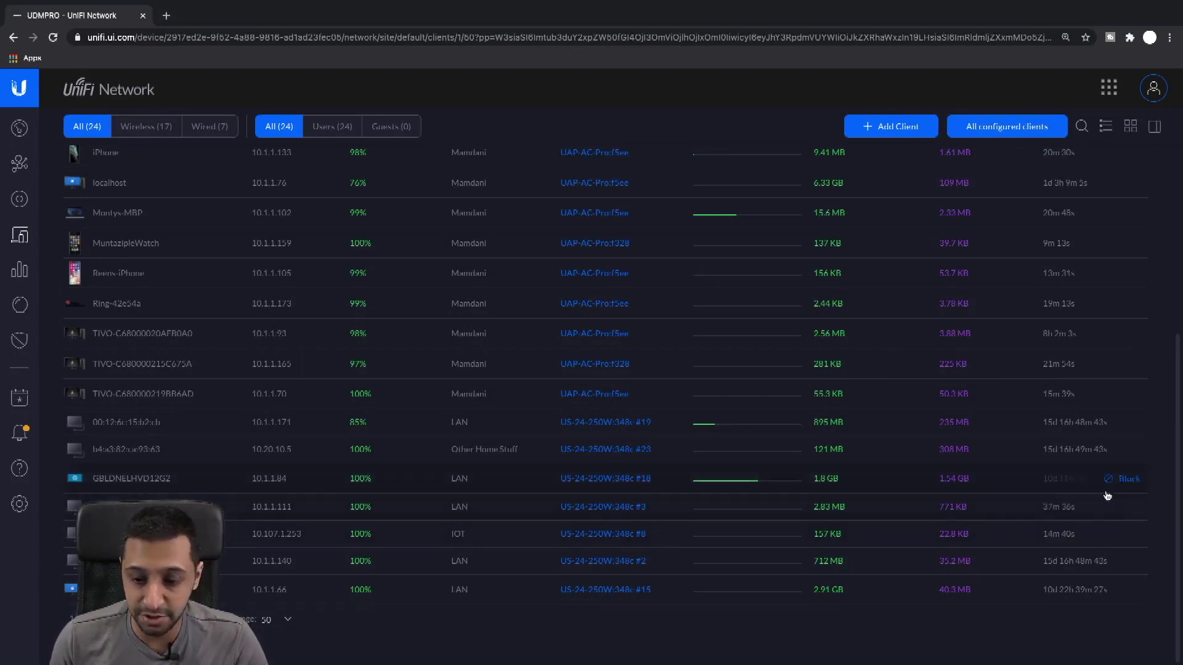
left_click(671, 512)
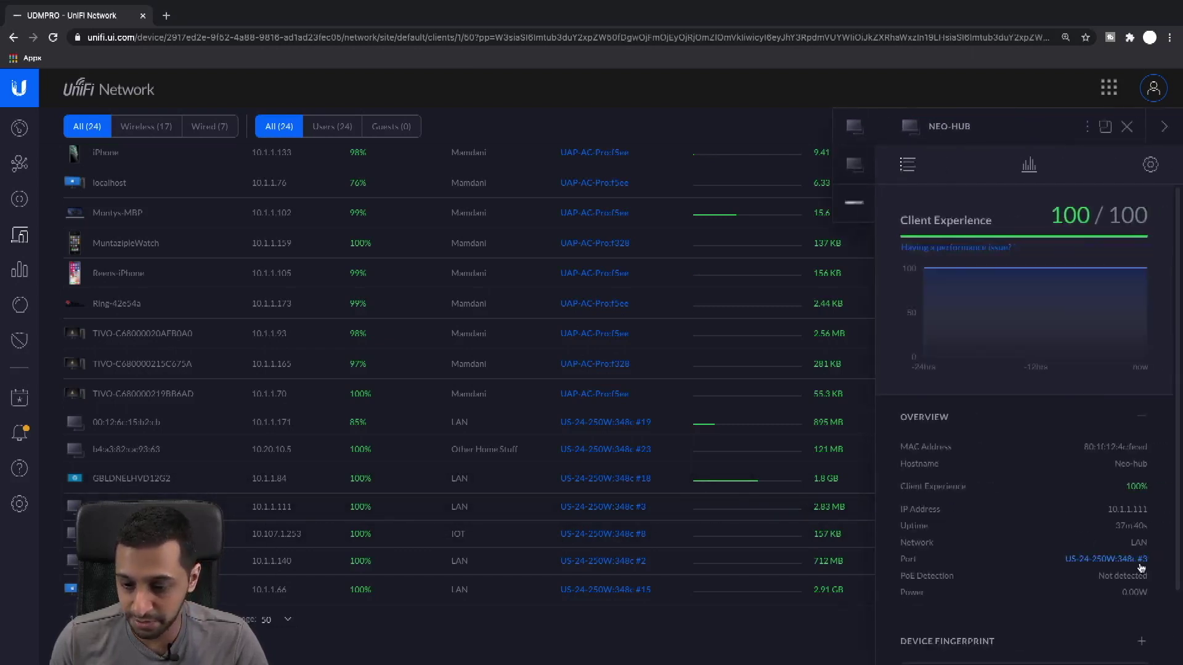
Assign port 3 of the US-24-250W switch to the IOT (107) network and apply the change.
left_click(19, 197)
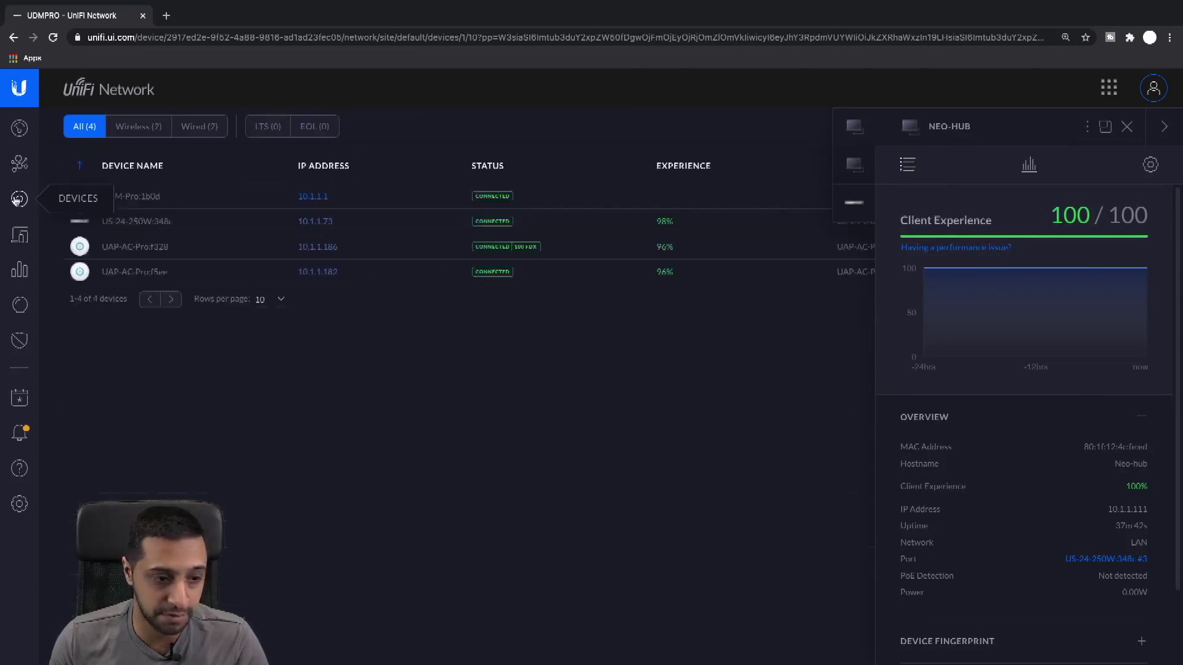
left_click(180, 223)
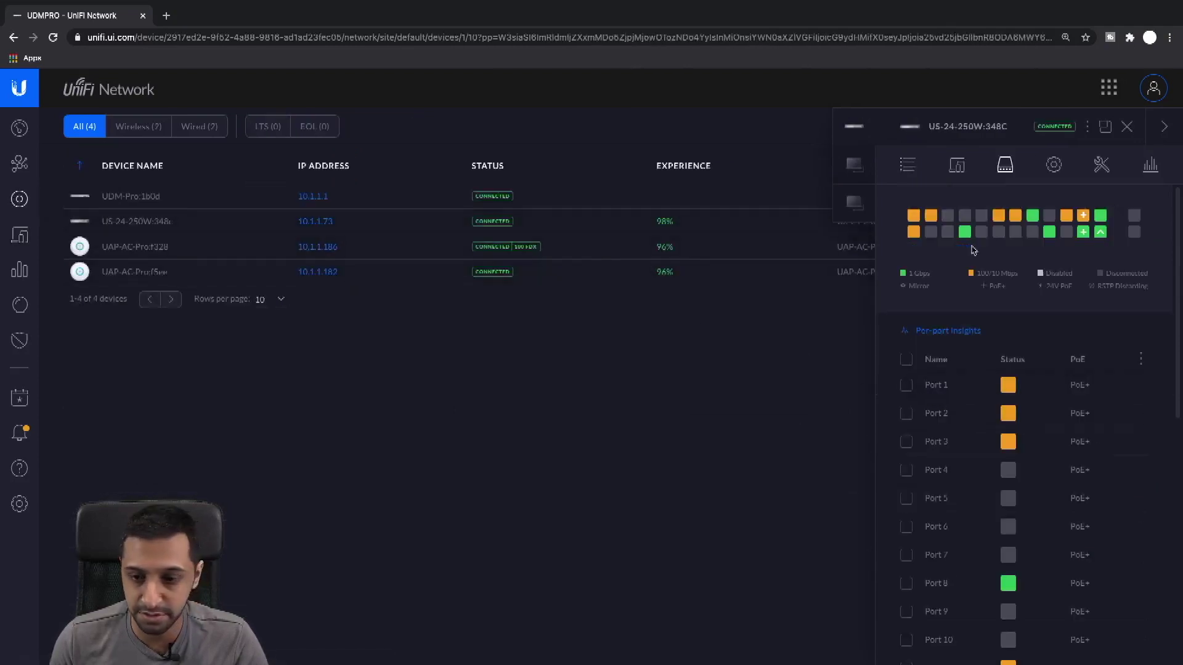
left_click(931, 217)
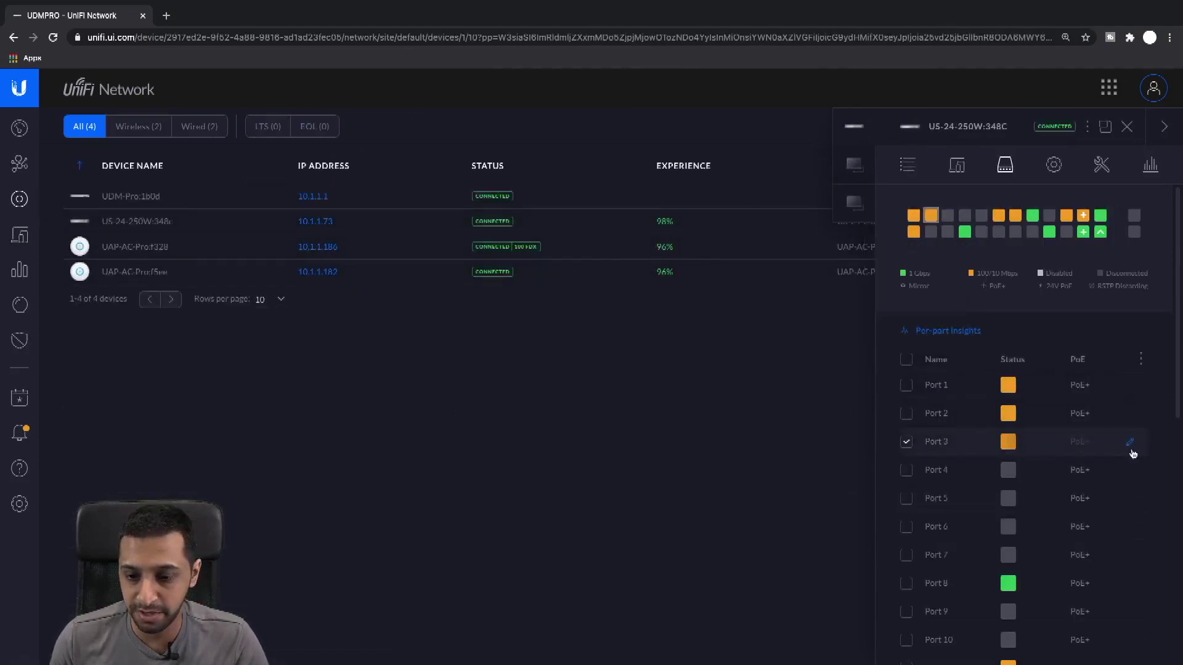
left_click(1133, 448)
left_click(941, 444)
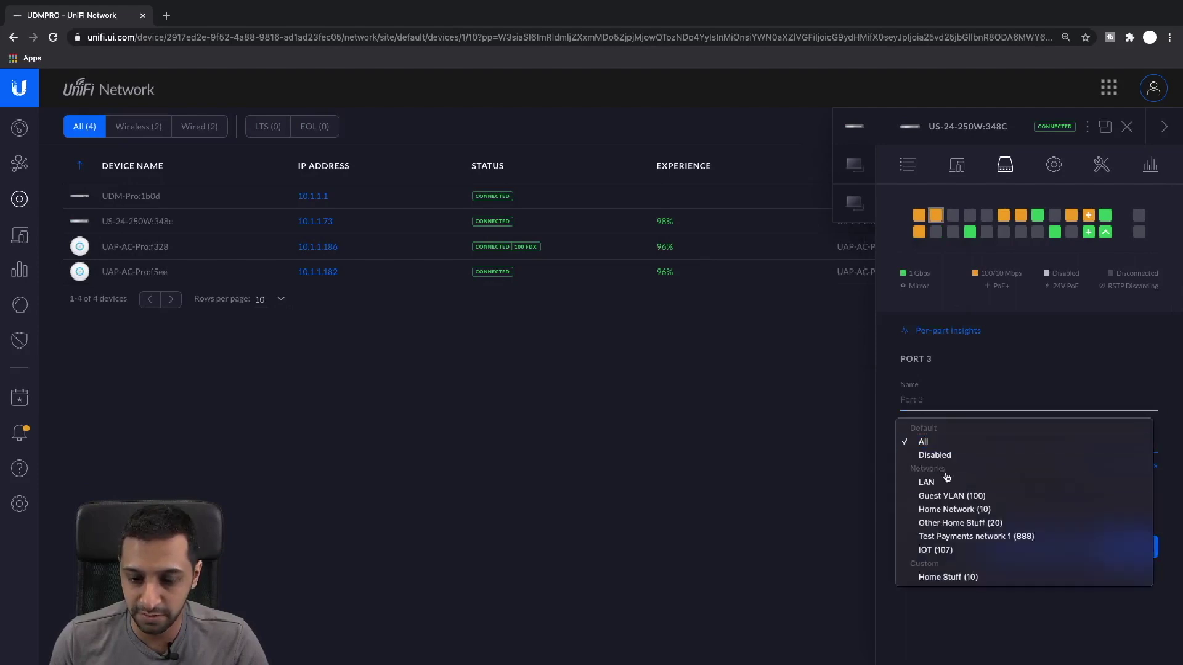
left_click(954, 551)
left_click(1131, 590)
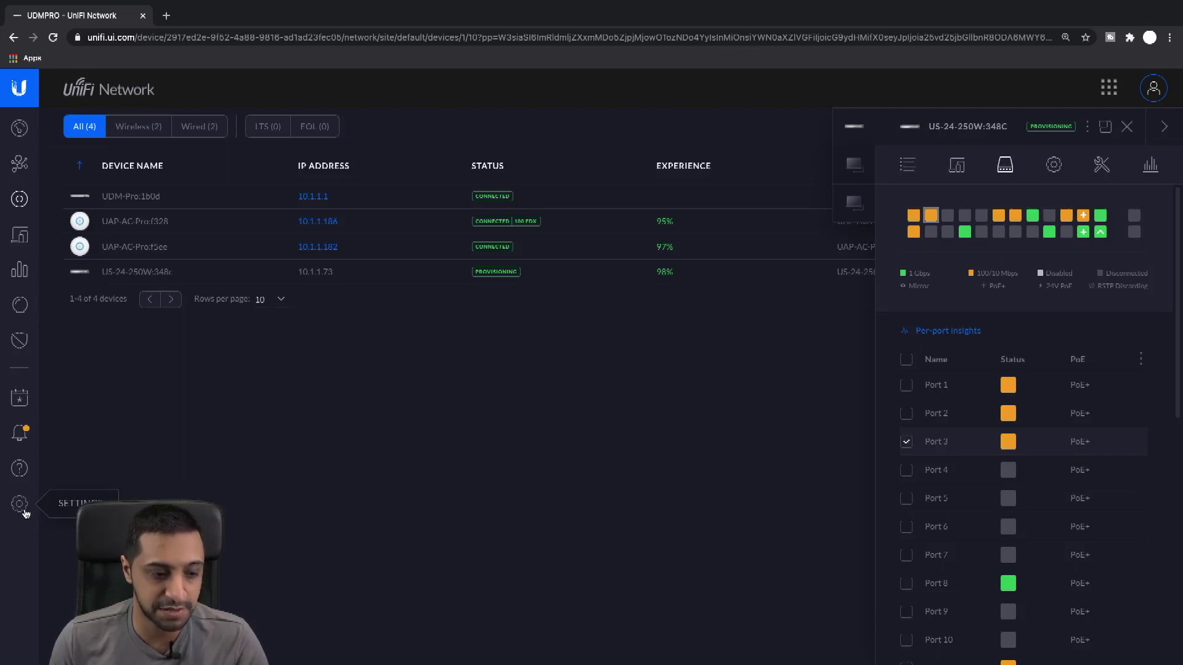
Check the Neo-hub's IP address and network in its client details, and open the WiFi settings.
left_click(24, 238)
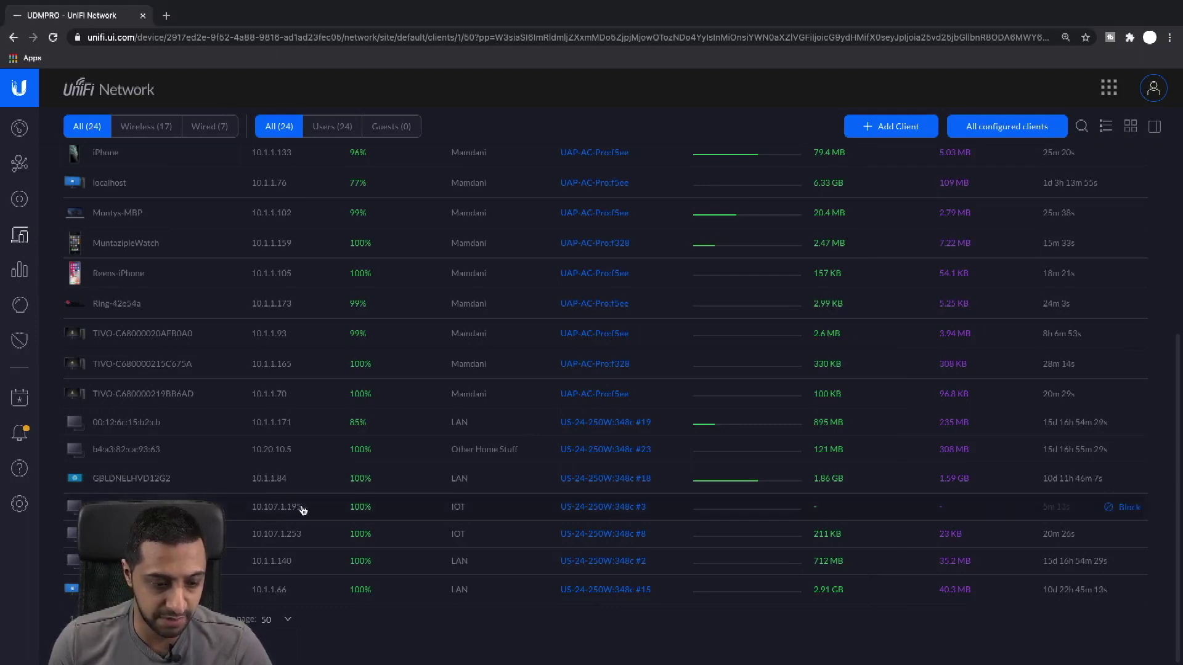
left_click(249, 513)
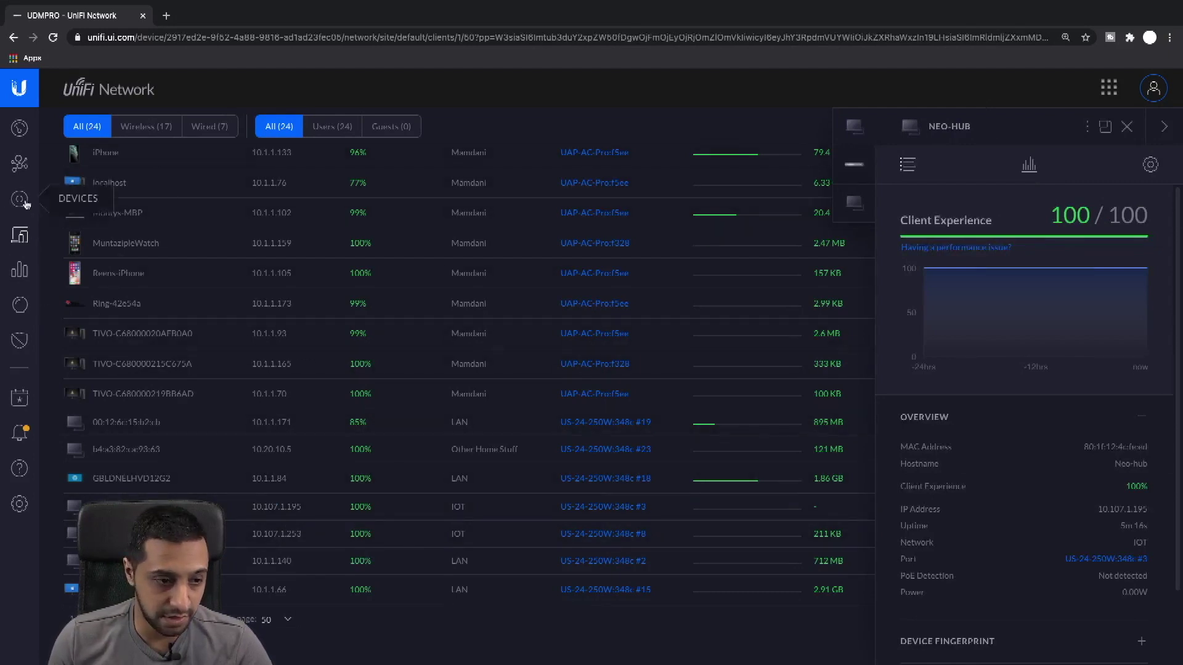
left_click(19, 504)
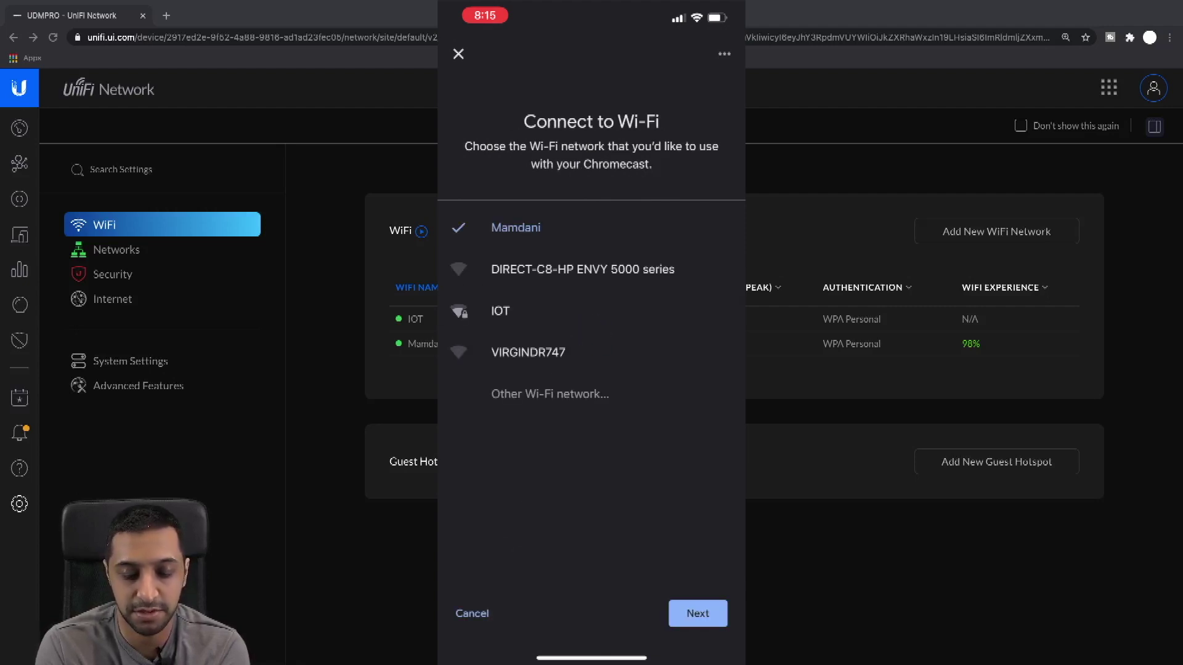
Connect the Chromecast to the IOT Wi-Fi network with its Wi-Fi password in the phone's setup, and join the phone to IOT.
left_click(500, 311)
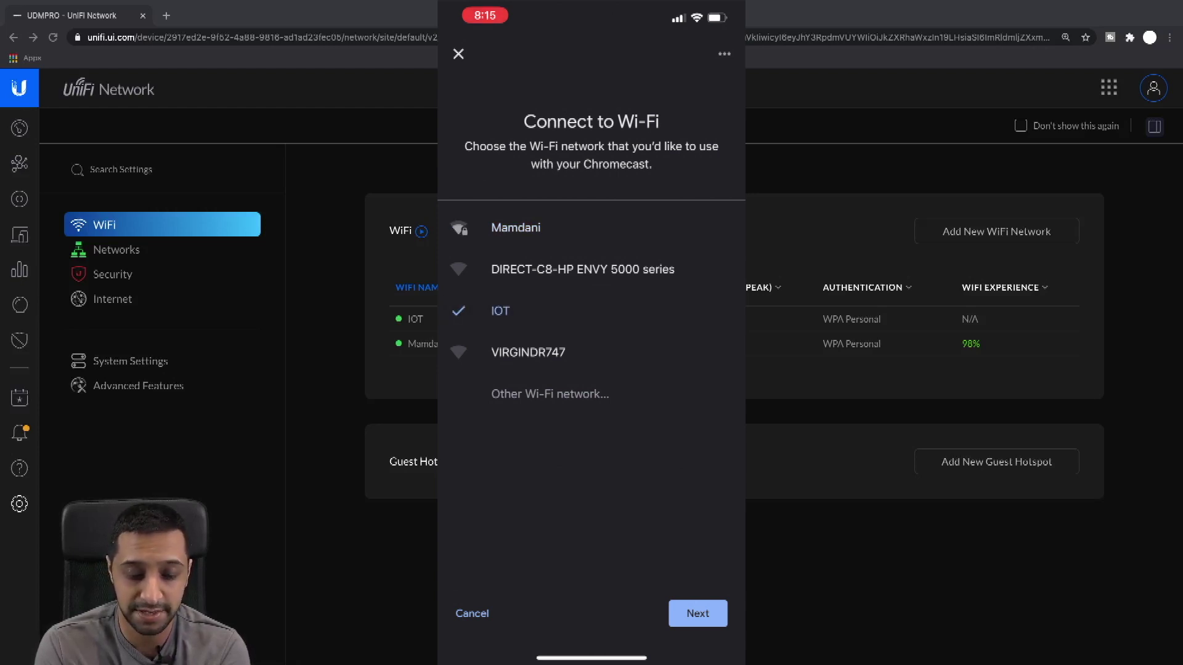
left_click(697, 613)
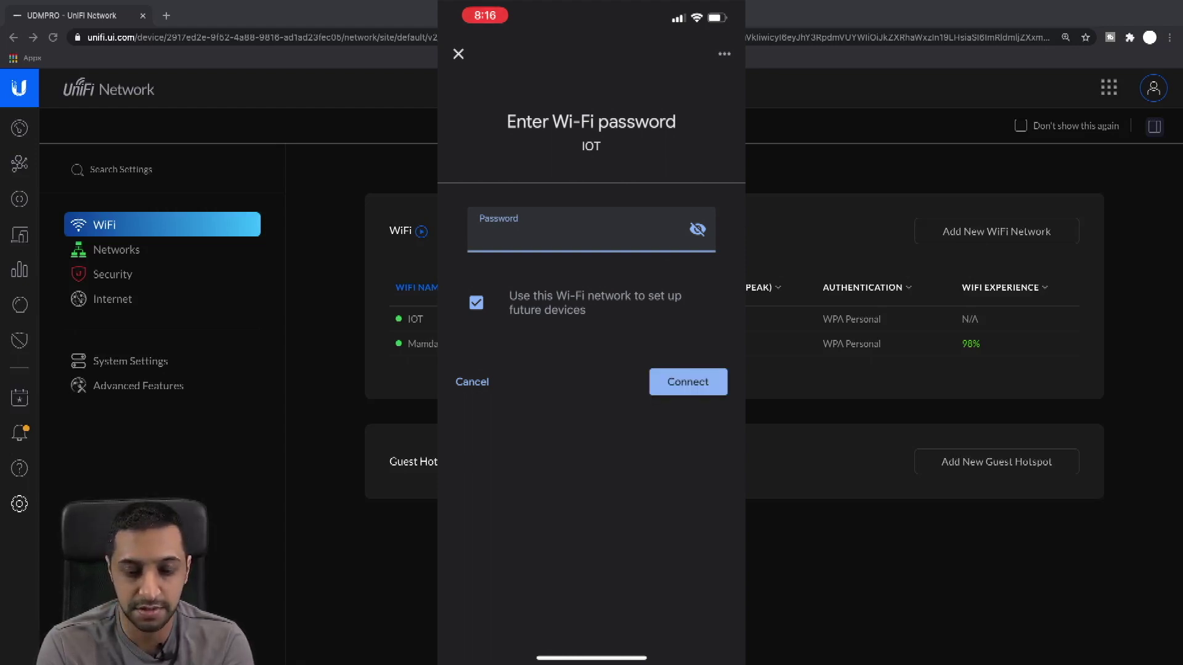
left_click(688, 382)
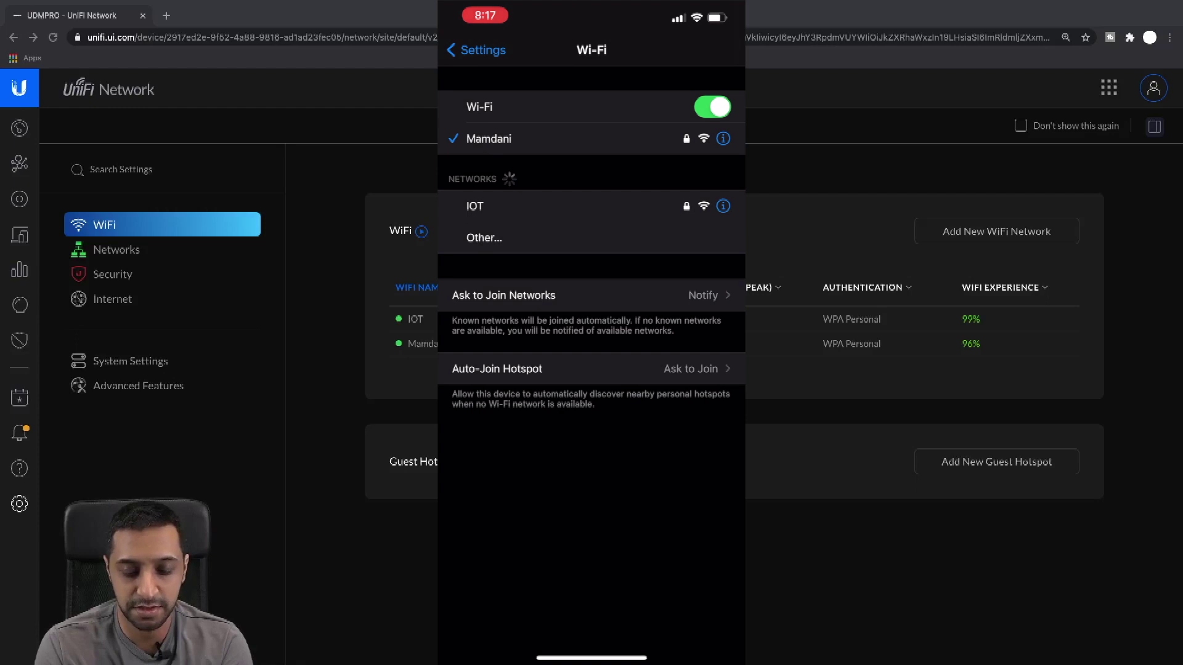
left_click(474, 206)
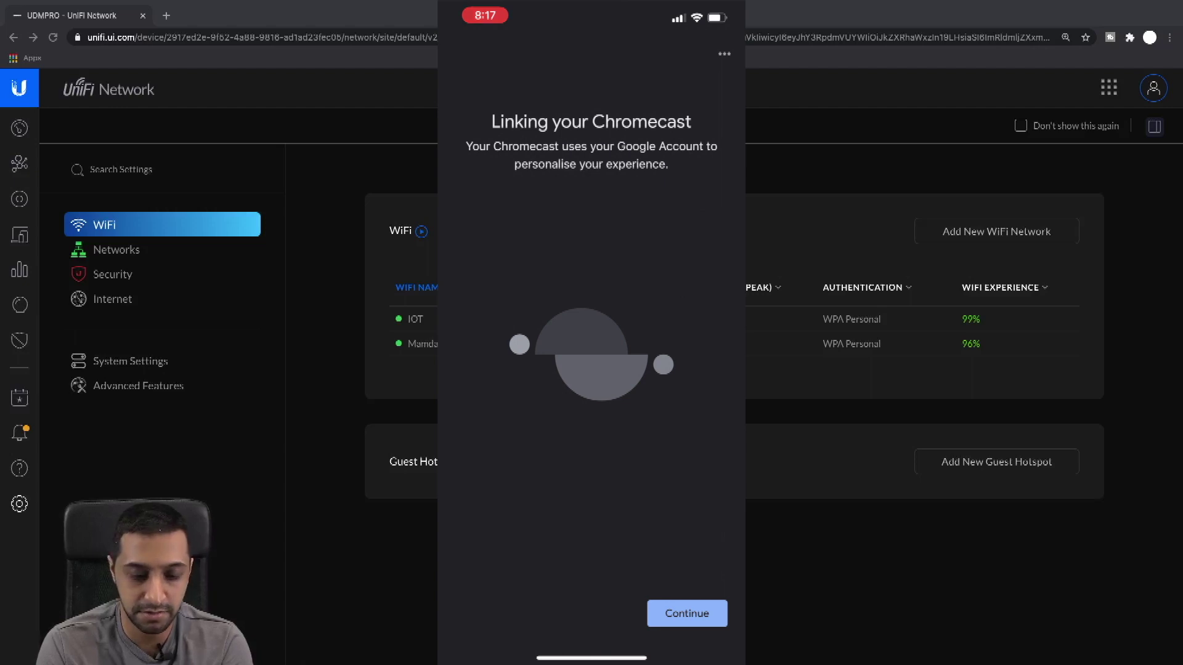
Finish the Chromecast setup on the phone: continue past account linking, decline the marketing emails, accept the setup review and finish the tutorial.
left_click(687, 614)
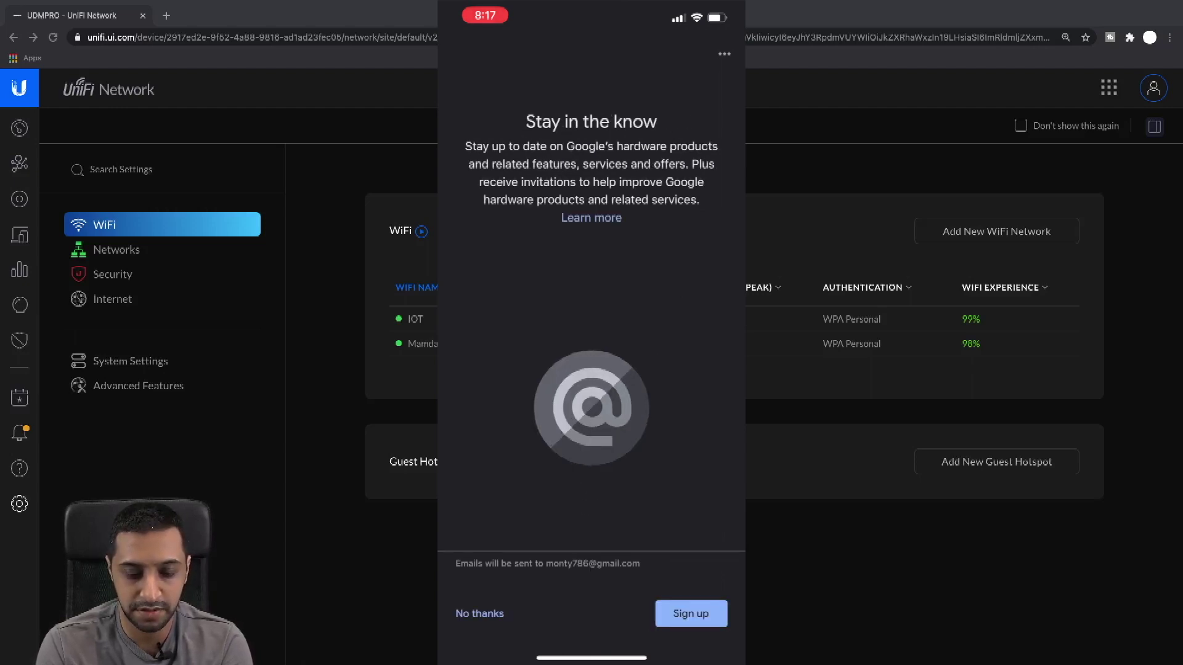
left_click(480, 613)
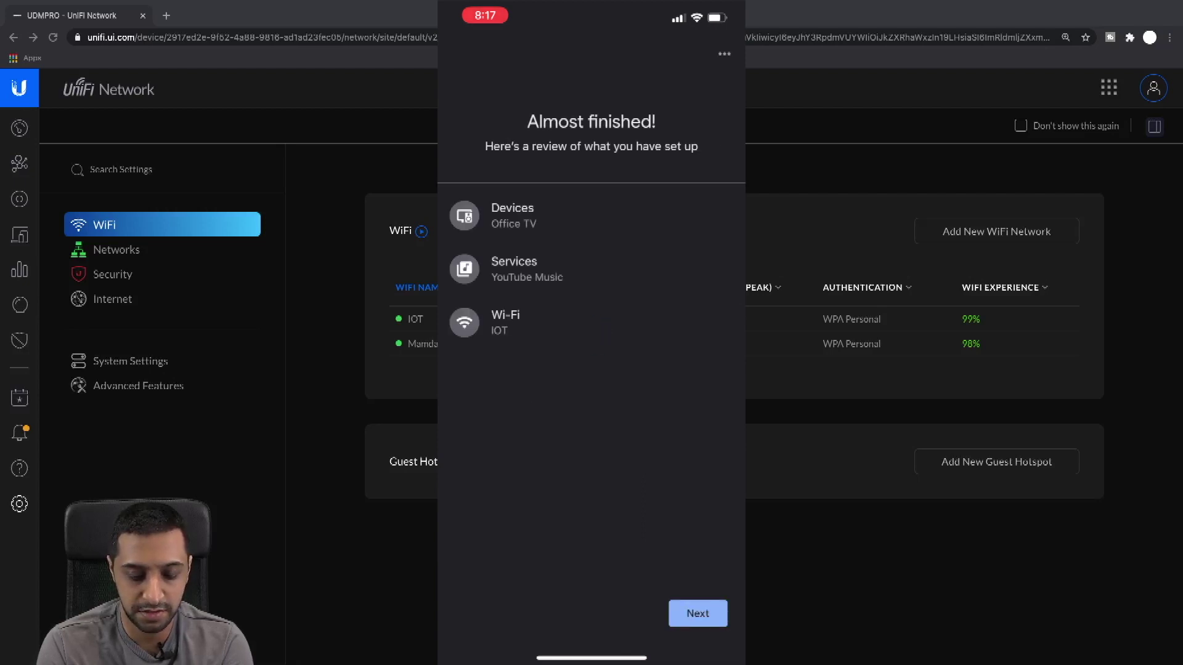
left_click(698, 614)
left_click(484, 613)
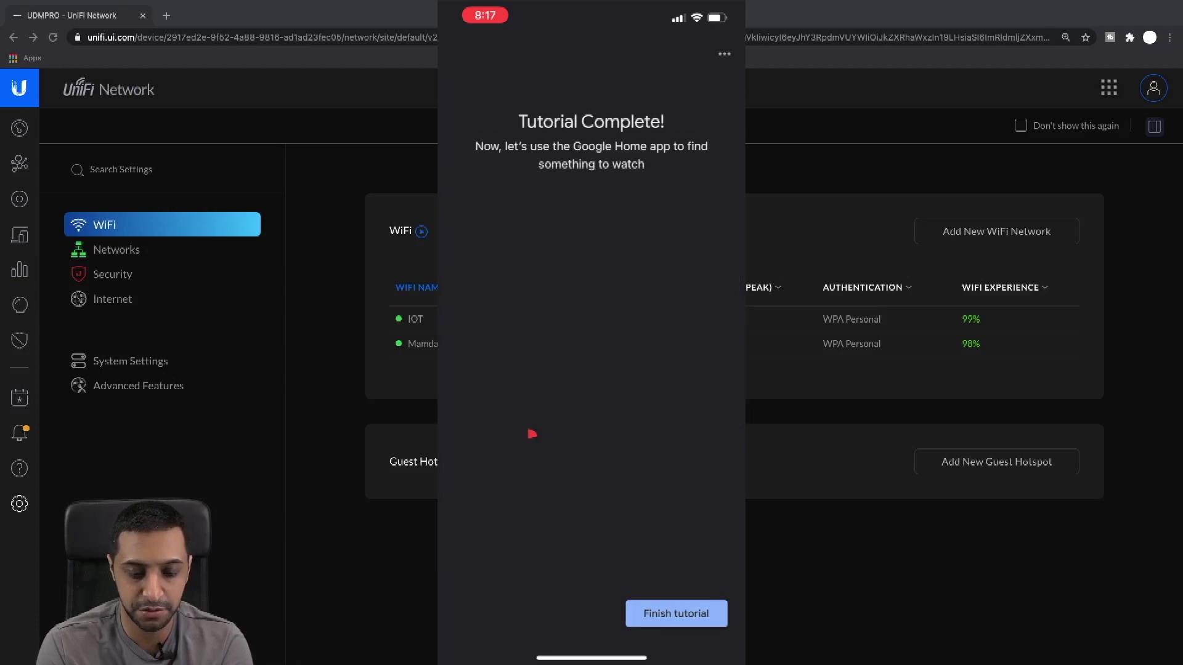
left_click(674, 612)
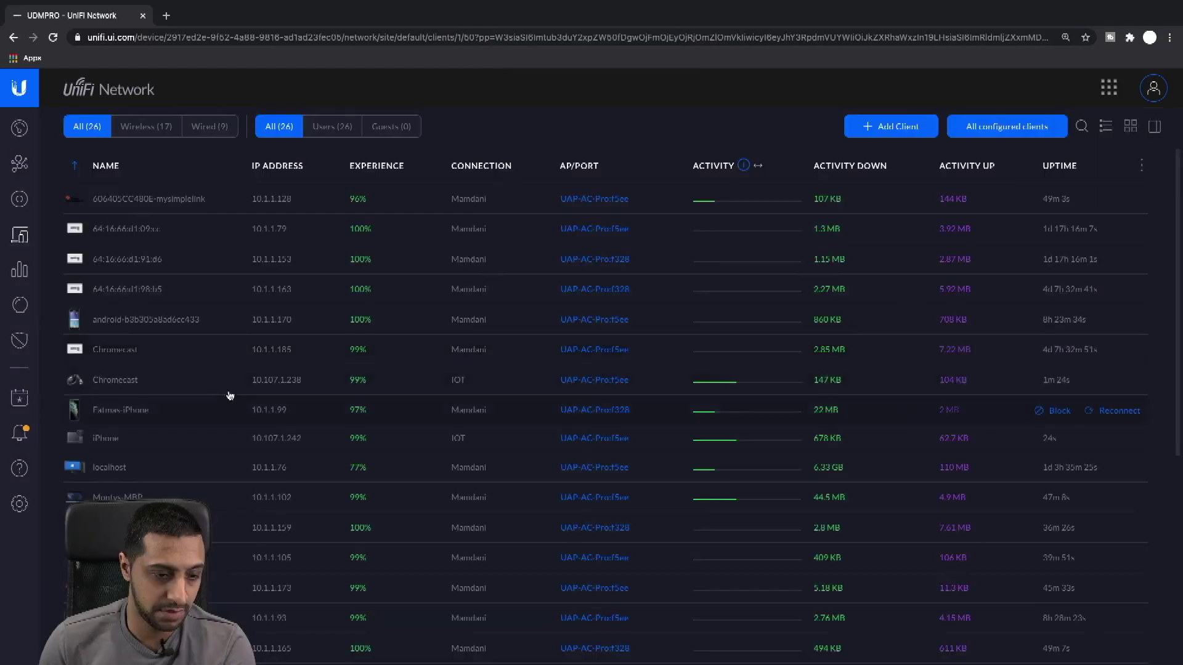
In UniFi Network, check the IP address and client details of the Chromecast on the IOT network, and open the dashboard.
left_click_drag(247, 382, 316, 382)
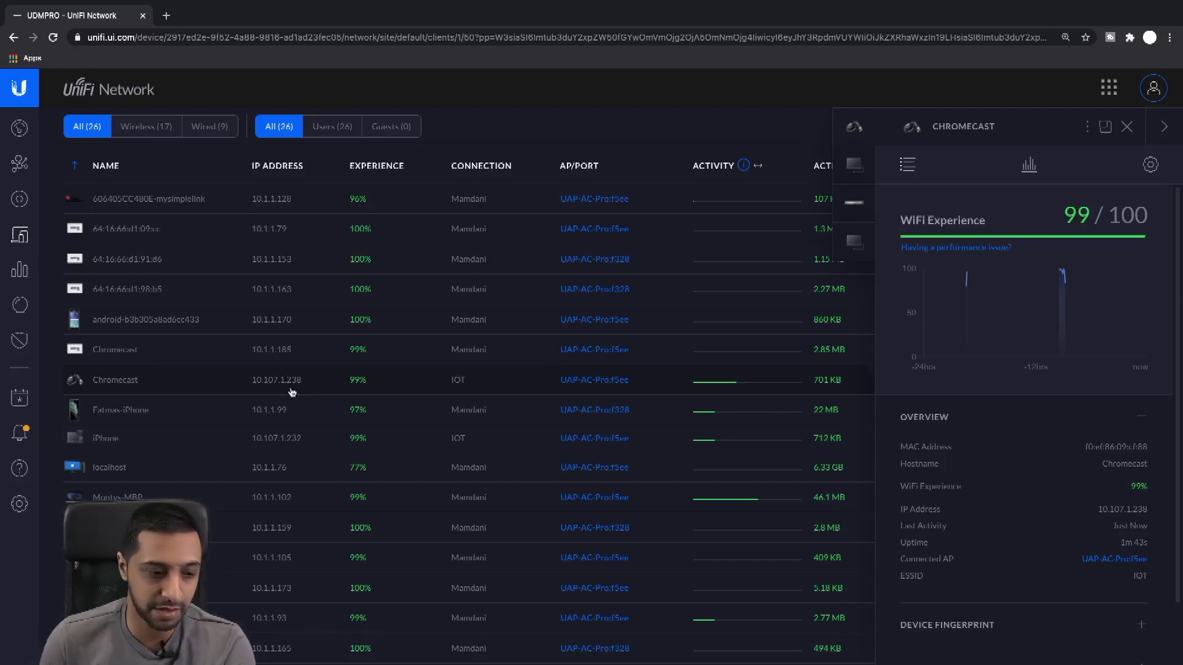
left_click(20, 131)
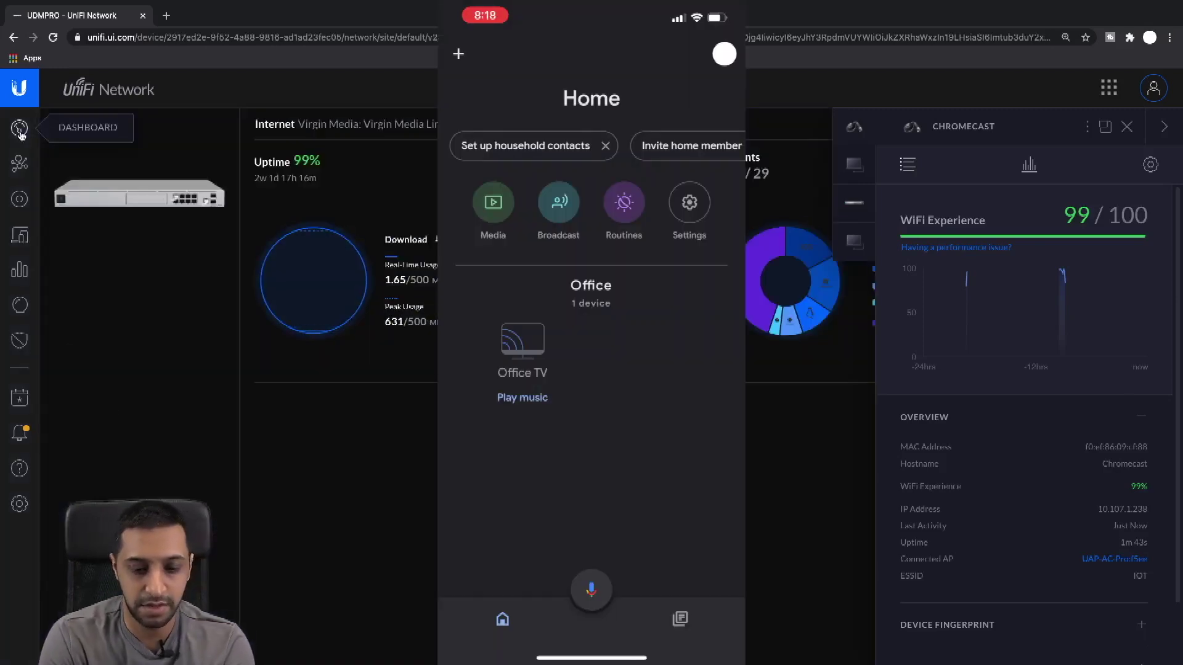